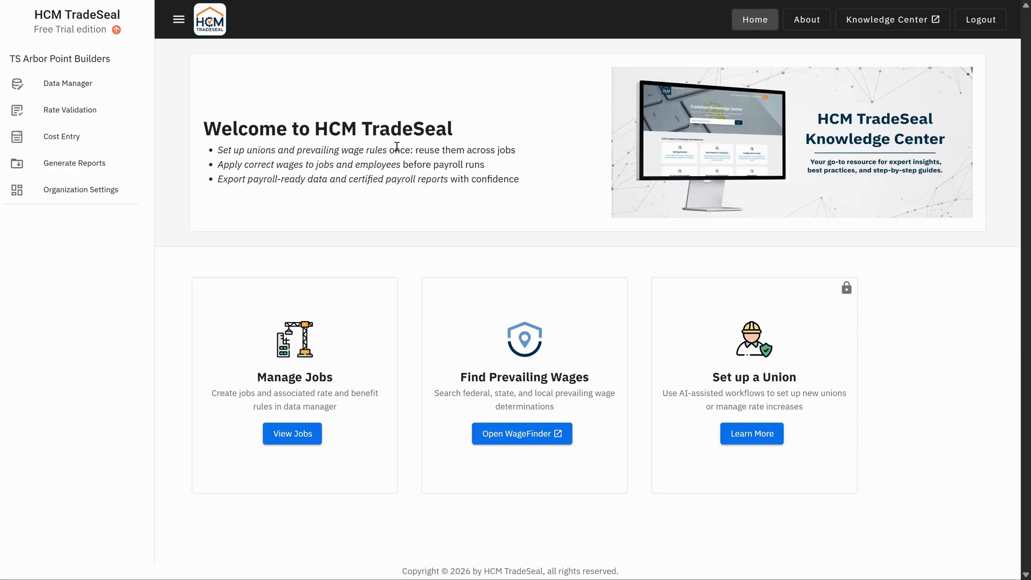
Step: Look through the report types offered for generation and return to the home page
{"action": "left_click", "coordinate": [114, 173]}
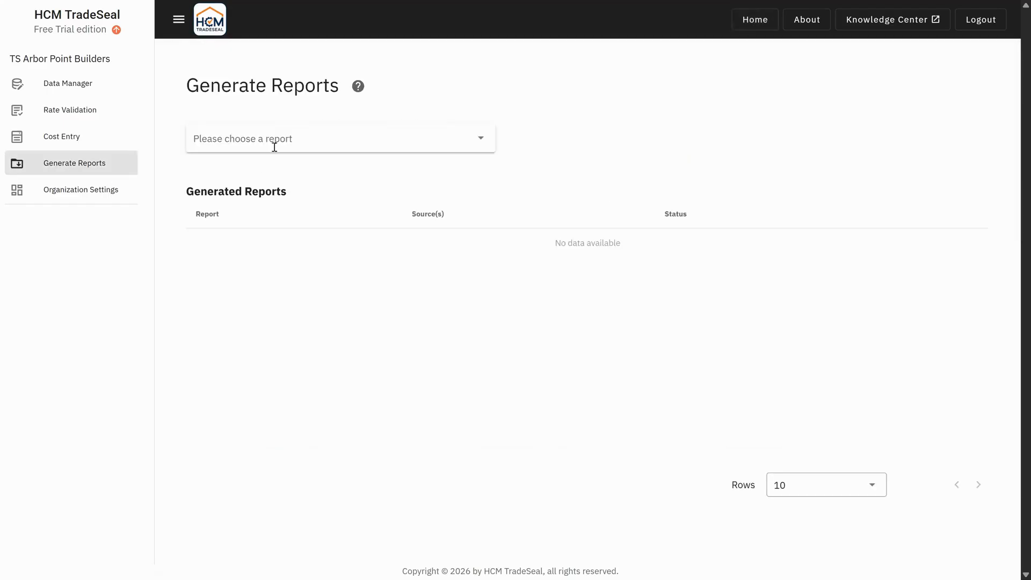
{"action": "left_click", "coordinate": [275, 144]}
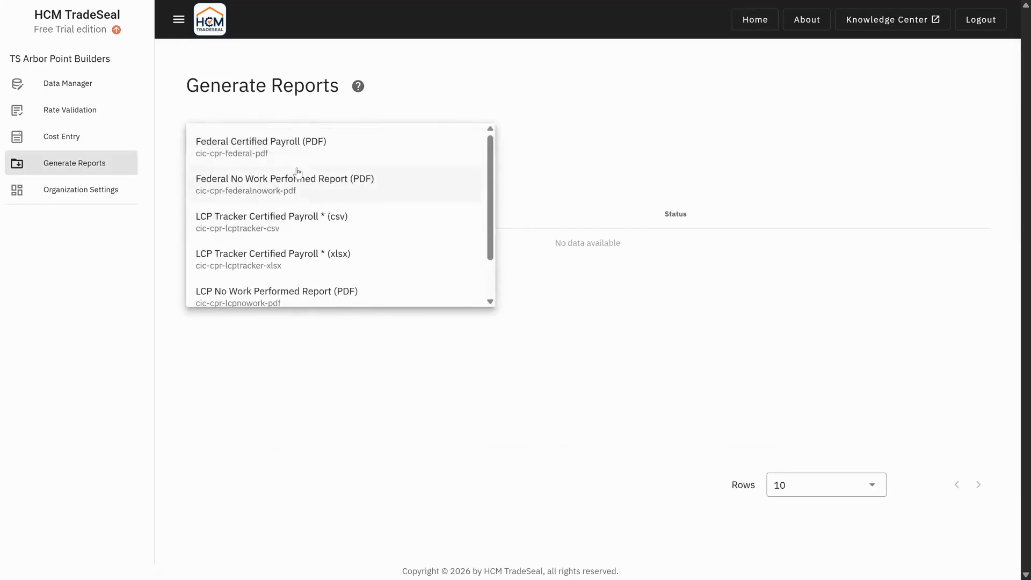
{"action": "left_click", "coordinate": [250, 95]}
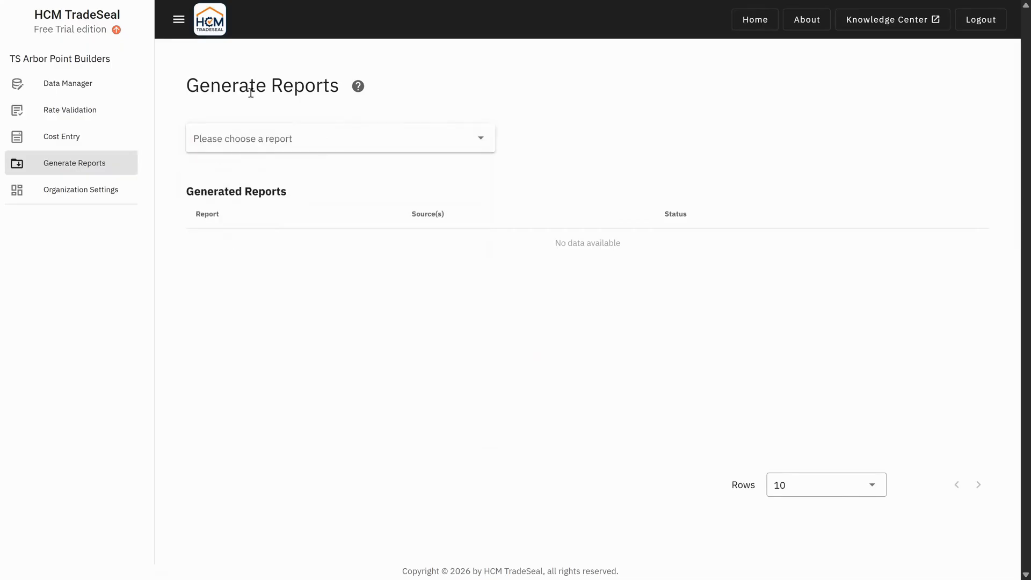
{"action": "left_click", "coordinate": [756, 22]}
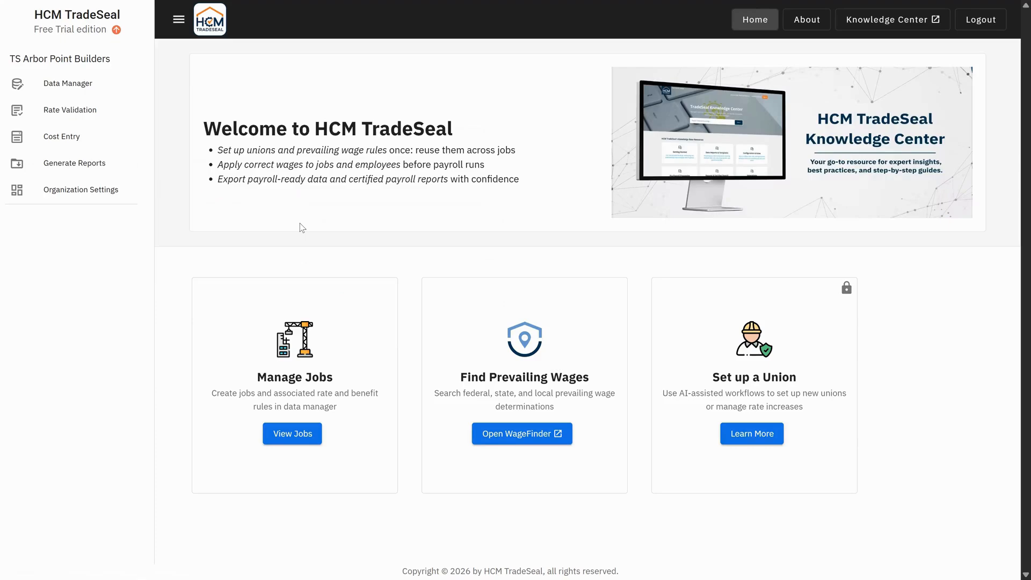
Step: Start a new job with job number 1-2026-001-P and the name Tampa Power Plant Job
{"action": "left_click", "coordinate": [313, 442]}
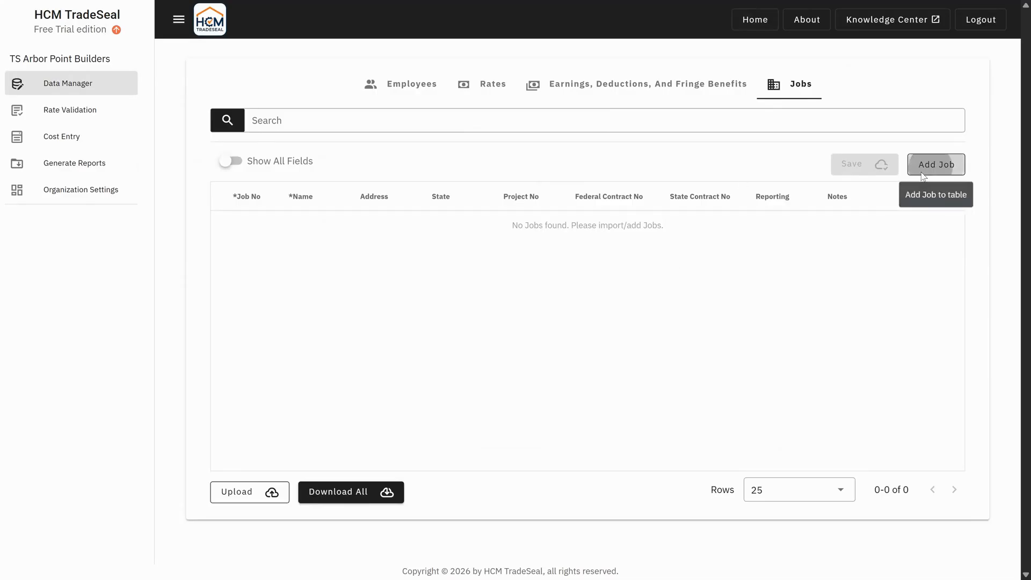
{"action": "left_click", "coordinate": [936, 163]}
{"action": "left_click", "coordinate": [355, 138]}
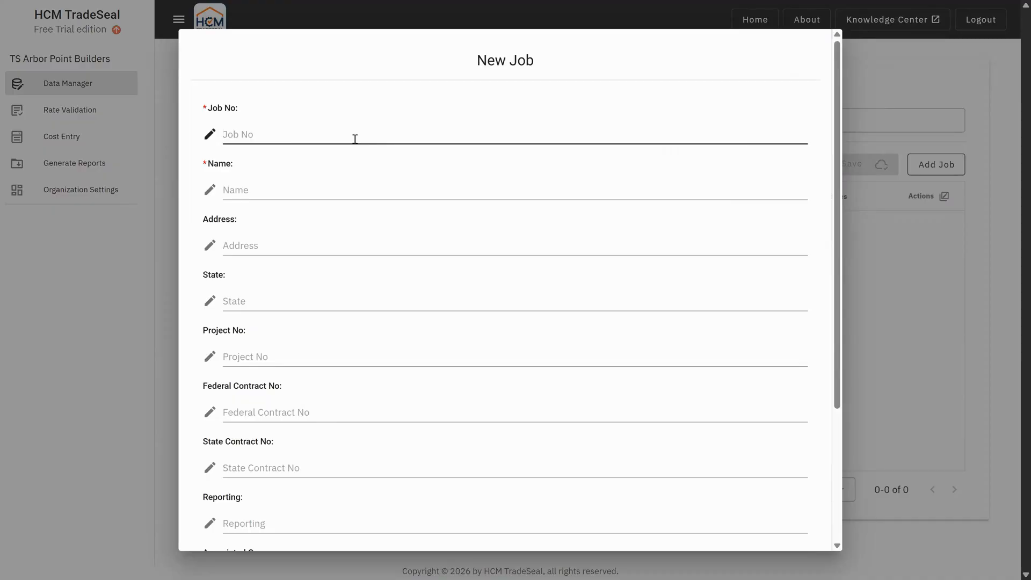
{"action": "type", "text": "1-2026-001-P"}
{"action": "left_click", "coordinate": [262, 197]}
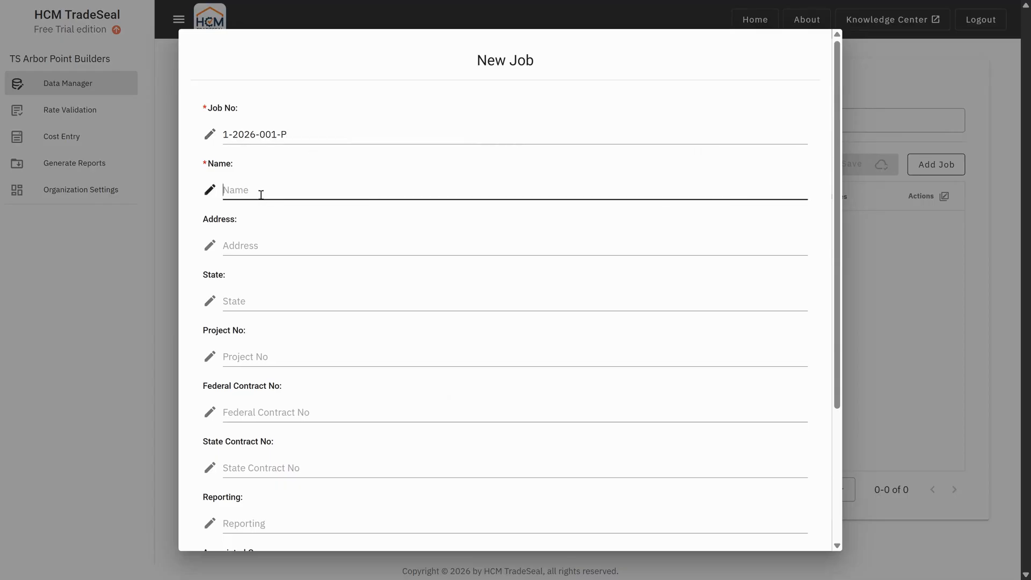
{"action": "type", "text": "Tampa Power Plant Job"}
Step: Fill in the job's street address, state FL and project number P-1234567
{"action": "left_click", "coordinate": [261, 245]}
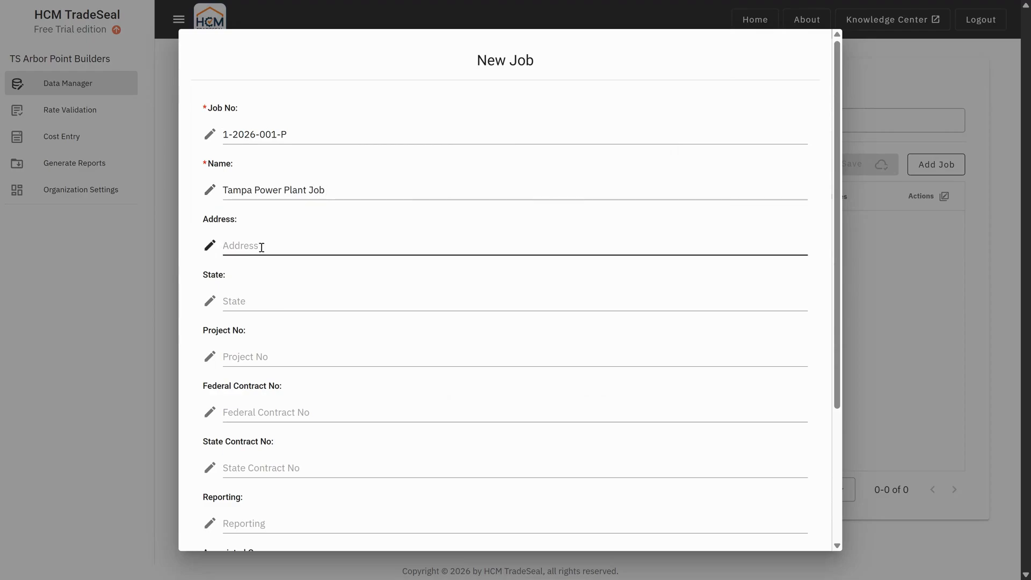
{"action": "type", "text": "1234 Tampa Plant Drive"}
{"action": "left_click", "coordinate": [260, 302]}
{"action": "type", "text": "FL"}
{"action": "left_click", "coordinate": [252, 356]}
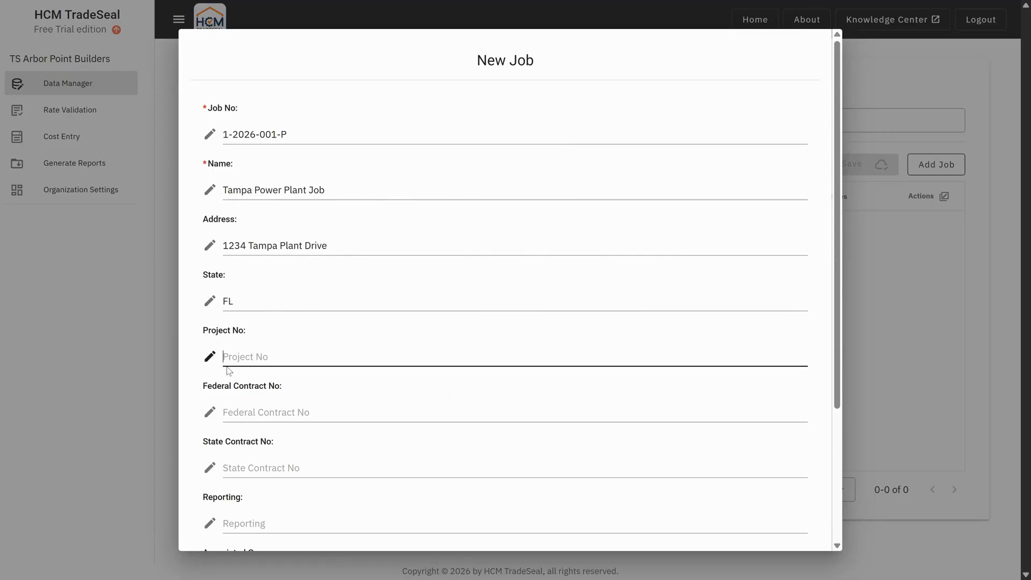
{"action": "type", "text": "P-1234567"}
Step: Set the job's reporting to CP and enter the note "This is our first CP job in Tampa"
{"action": "scroll", "coordinate": [327, 382], "scroll_direction": "down", "scroll_amount": 3}
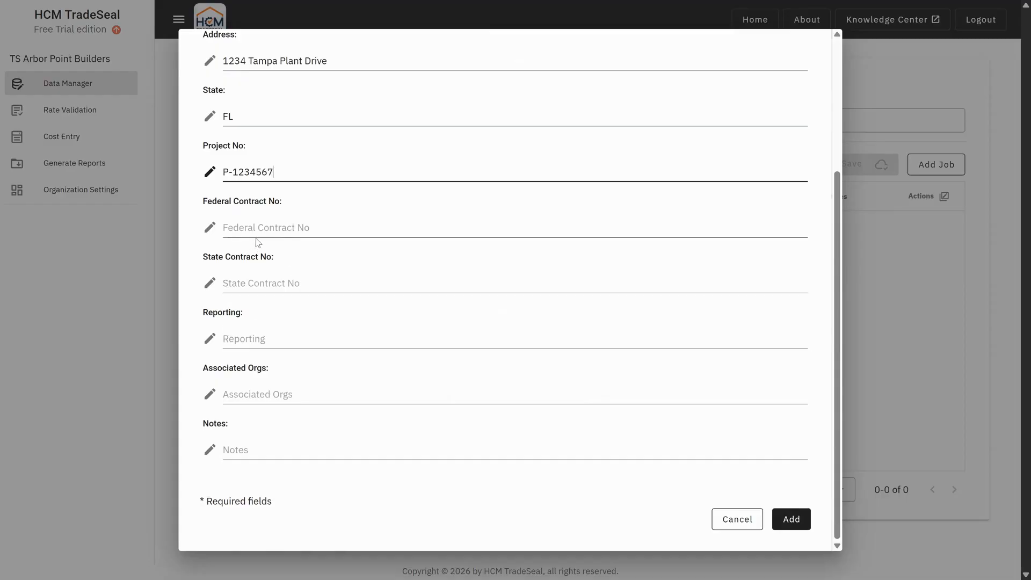
{"action": "left_click", "coordinate": [232, 344]}
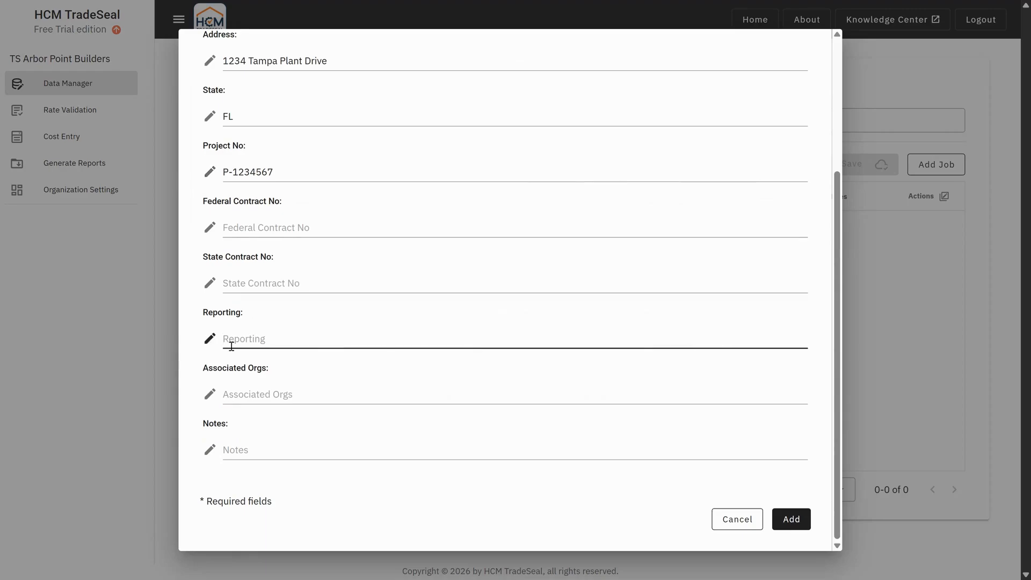
{"action": "type", "text": "CP"}
{"action": "left_click", "coordinate": [291, 452]}
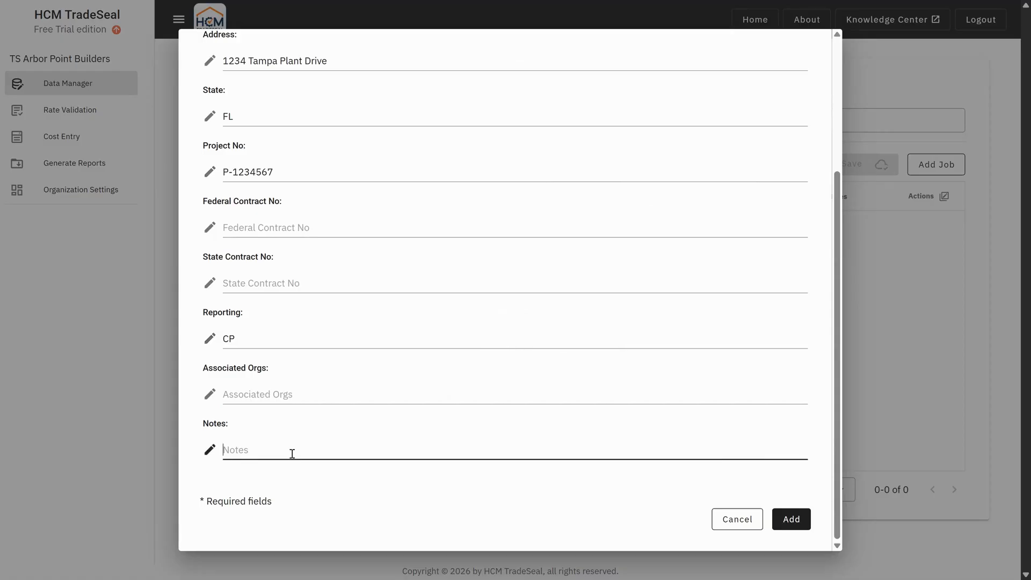
{"action": "type", "text": "This is our first CP job in Tamp"}
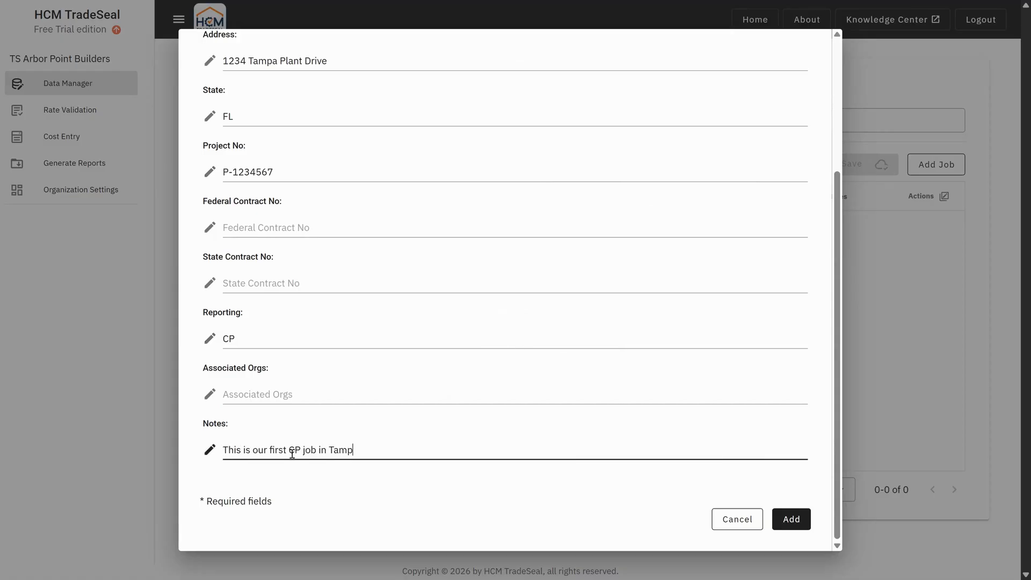
{"action": "type", "text": "a"}
Step: Add the new job to the jobs table, then save and confirm the change
{"action": "left_click", "coordinate": [805, 523]}
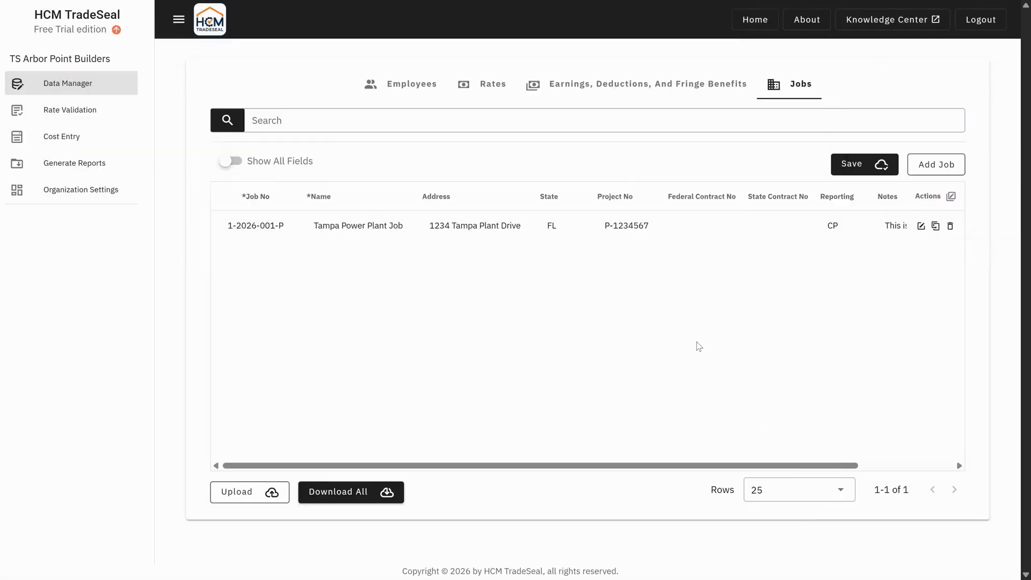
{"action": "left_click", "coordinate": [862, 169]}
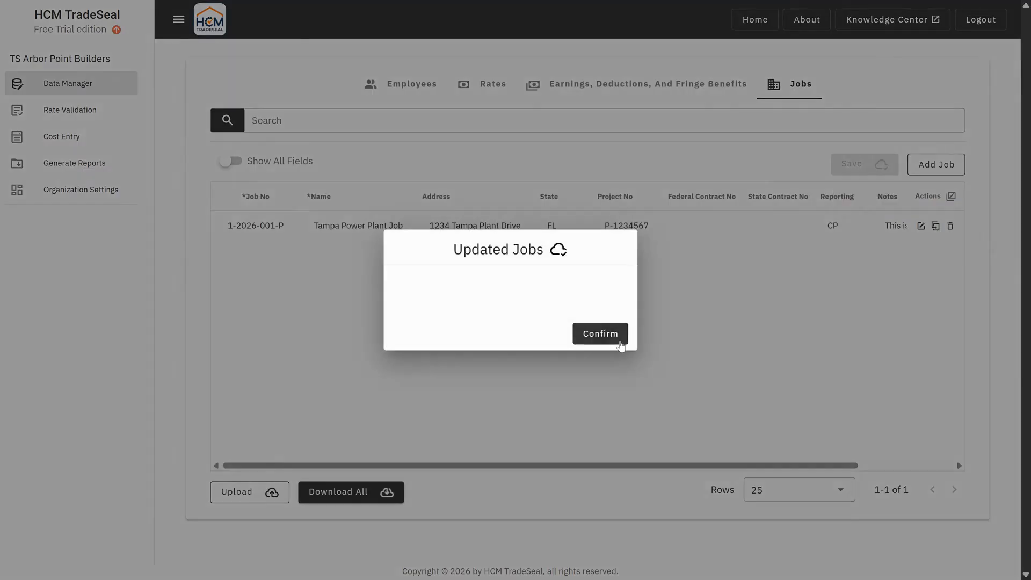
{"action": "left_click", "coordinate": [613, 334]}
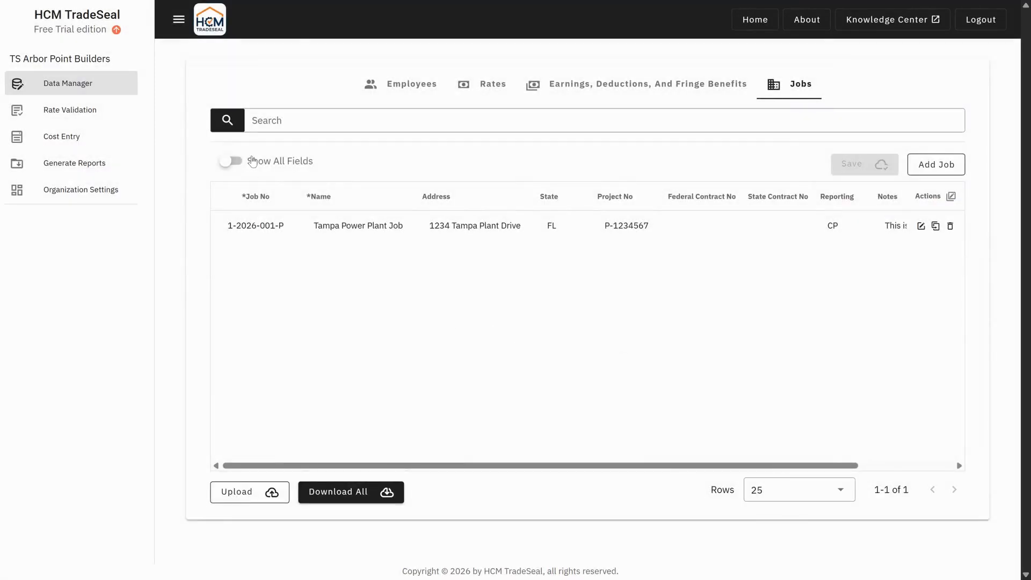
Step: Show all job fields and set the Tampa Power Plant Job's county to Hillsborough
{"action": "left_click", "coordinate": [234, 161]}
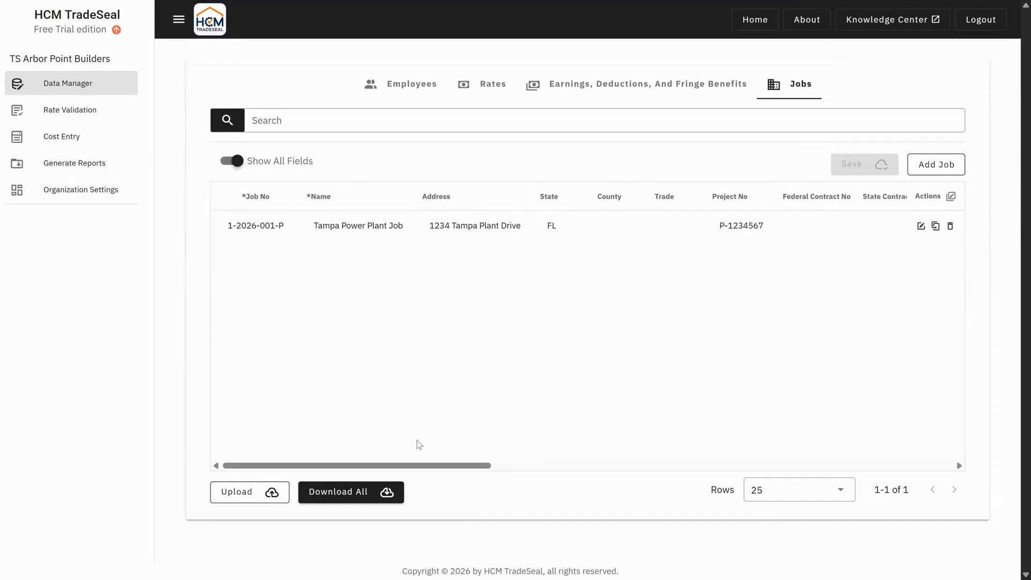
{"action": "left_click_drag", "start_coordinate": [456, 469], "coordinate": [480, 470]}
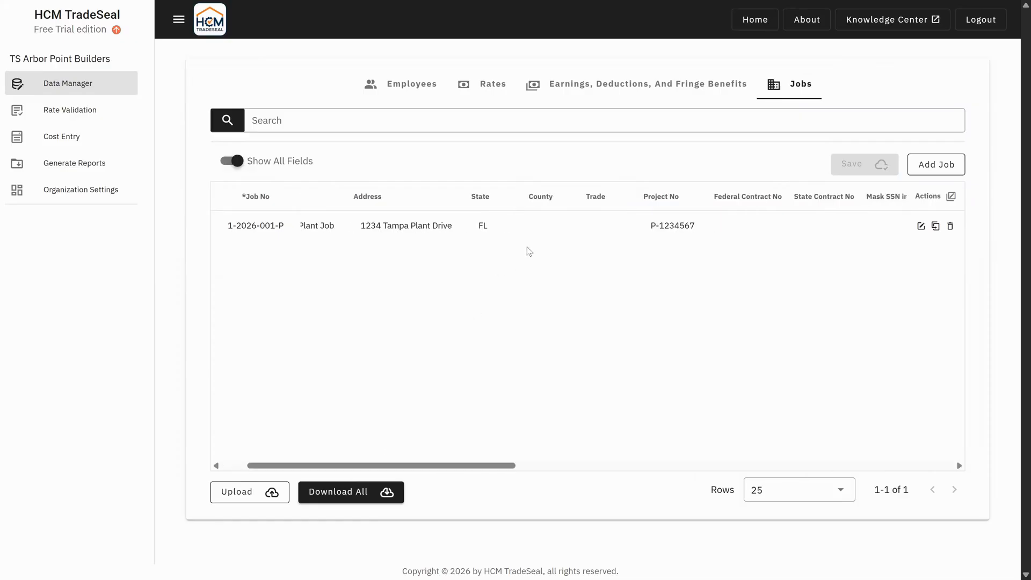
{"action": "left_click", "coordinate": [536, 229]}
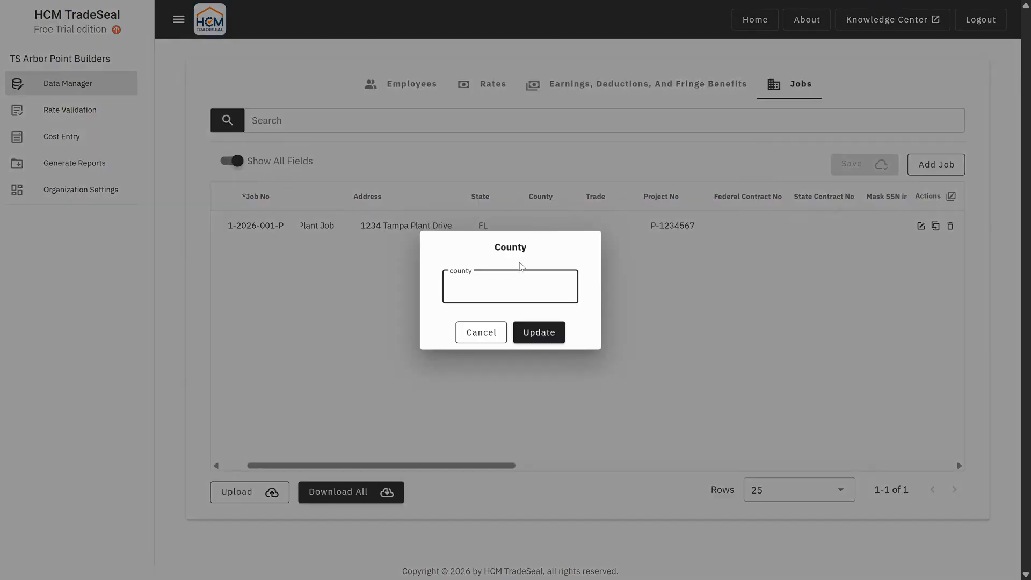
{"action": "type", "text": "Hillsborough"}
{"action": "left_click", "coordinate": [537, 331]}
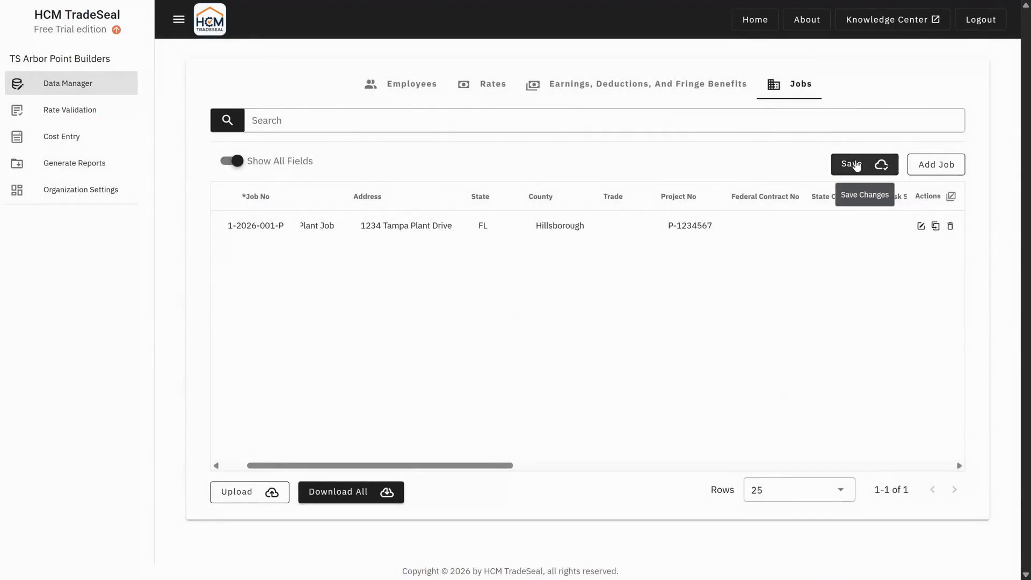
Step: Save and confirm the job's county change, and turn off the display of all fields
{"action": "left_click", "coordinate": [856, 164]}
{"action": "left_click", "coordinate": [618, 335]}
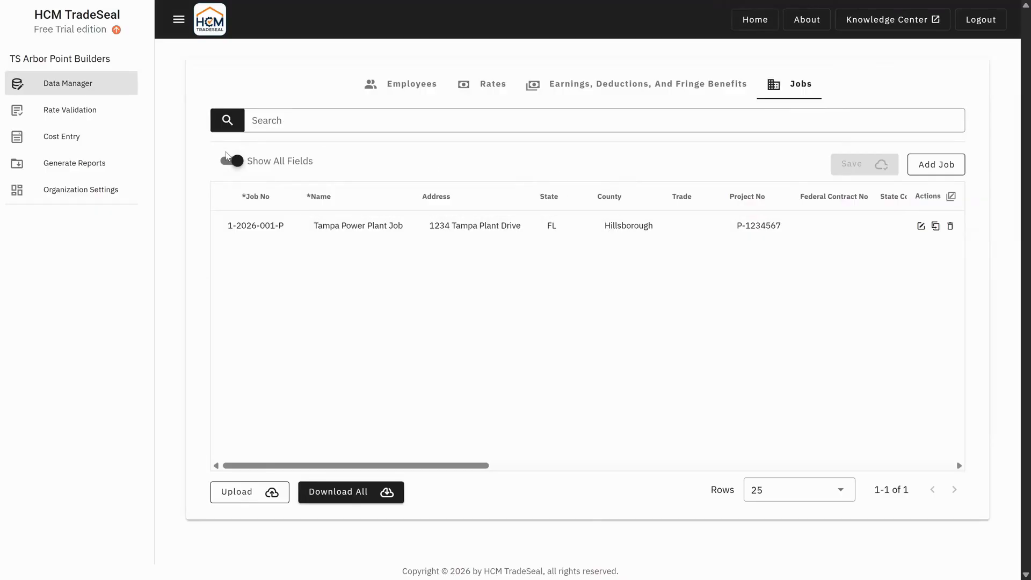
{"action": "left_click", "coordinate": [231, 160]}
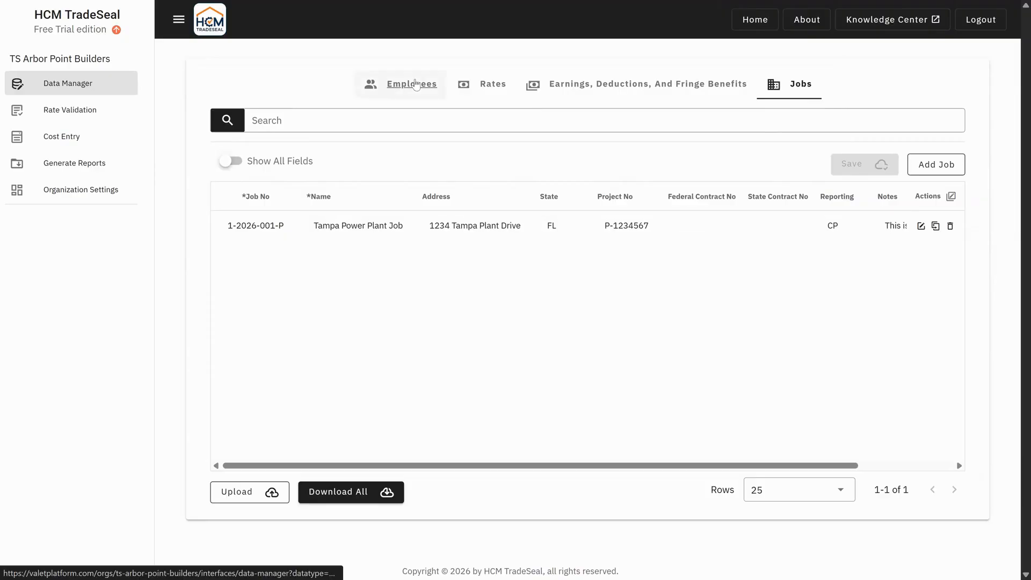
Step: Start a new employee record in the employee data and set its date to 12/11/2025
{"action": "left_click", "coordinate": [416, 85]}
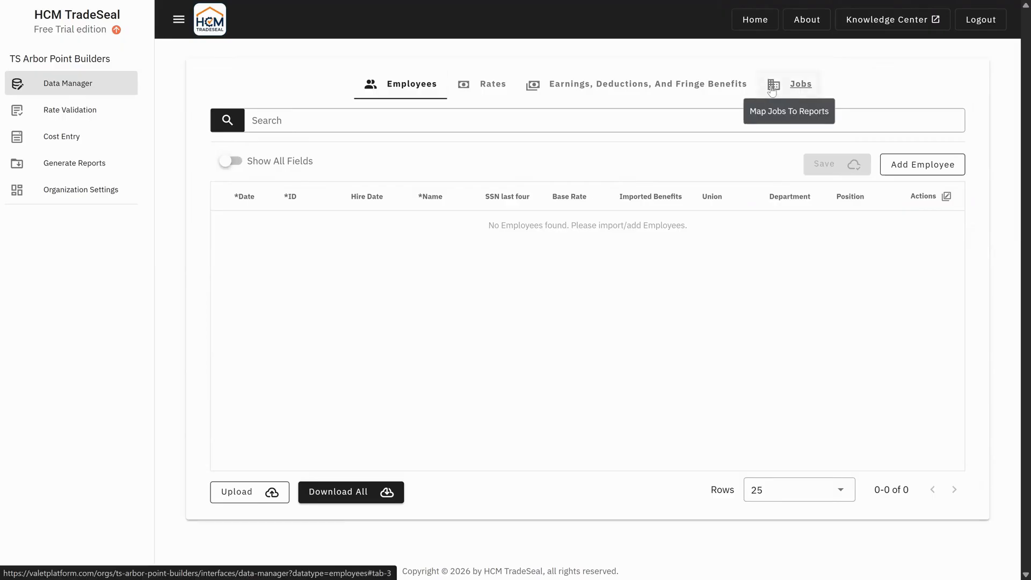
{"action": "left_click", "coordinate": [952, 178]}
{"action": "scroll", "coordinate": [524, 280], "scroll_direction": "up", "scroll_amount": 3}
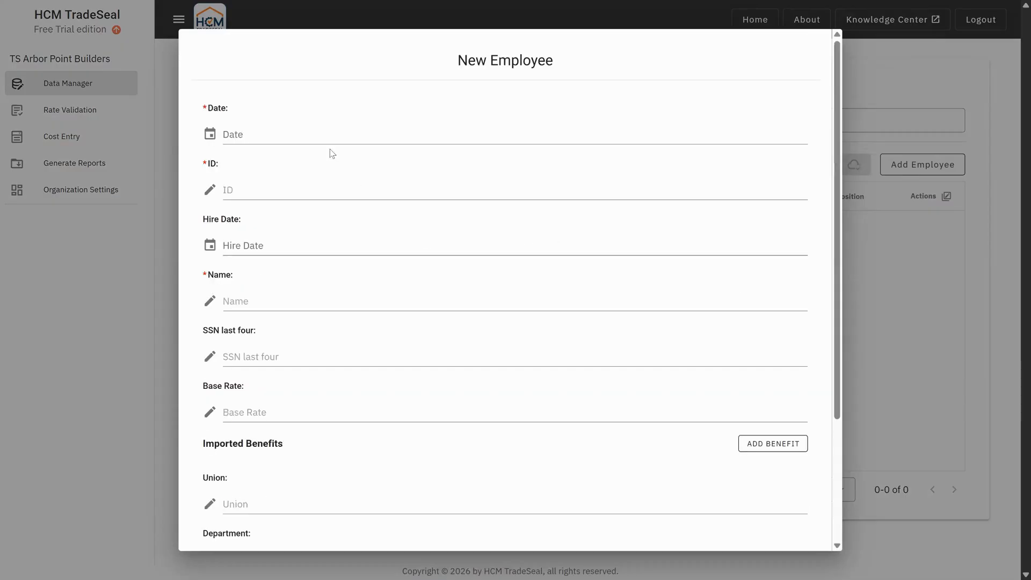
{"action": "left_click", "coordinate": [299, 138]}
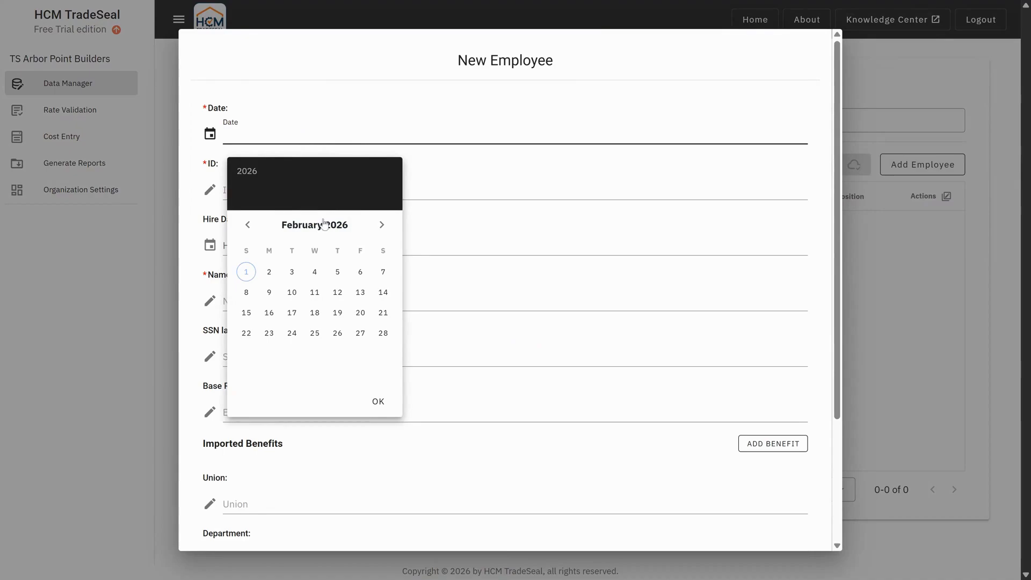
{"action": "left_click", "coordinate": [254, 230]}
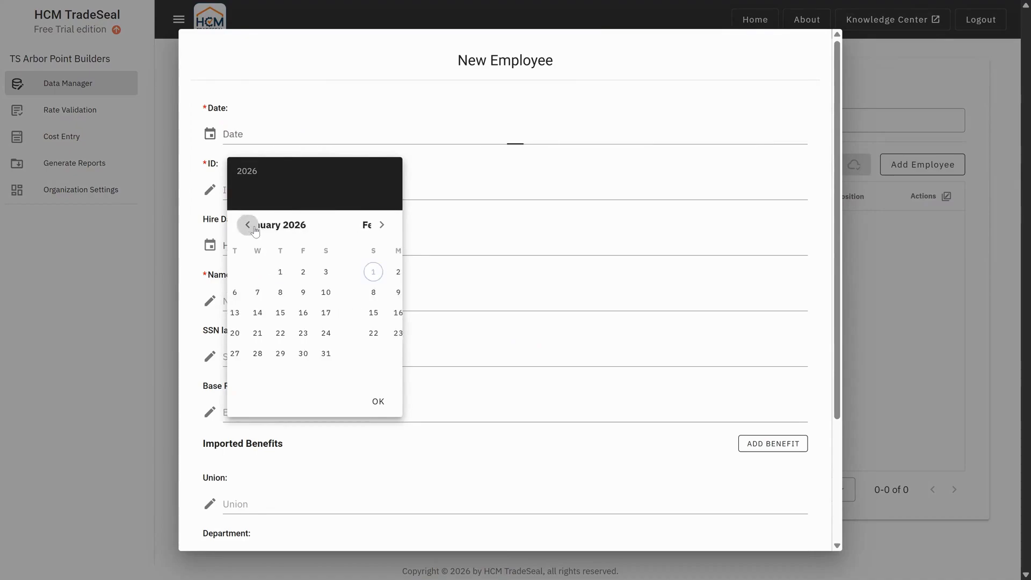
{"action": "left_click", "coordinate": [255, 230]}
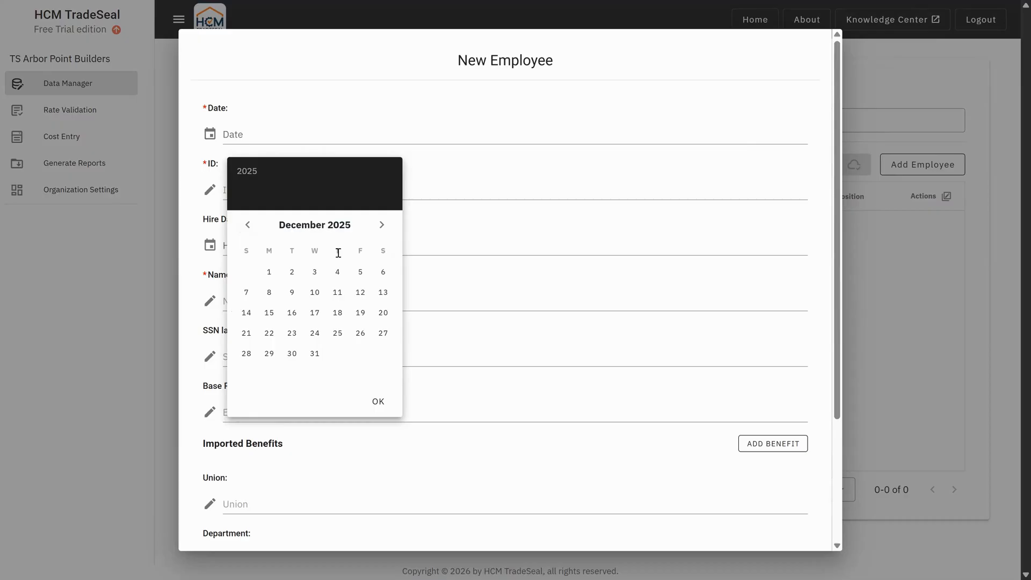
{"action": "left_click", "coordinate": [337, 292]}
{"action": "left_click", "coordinate": [378, 402]}
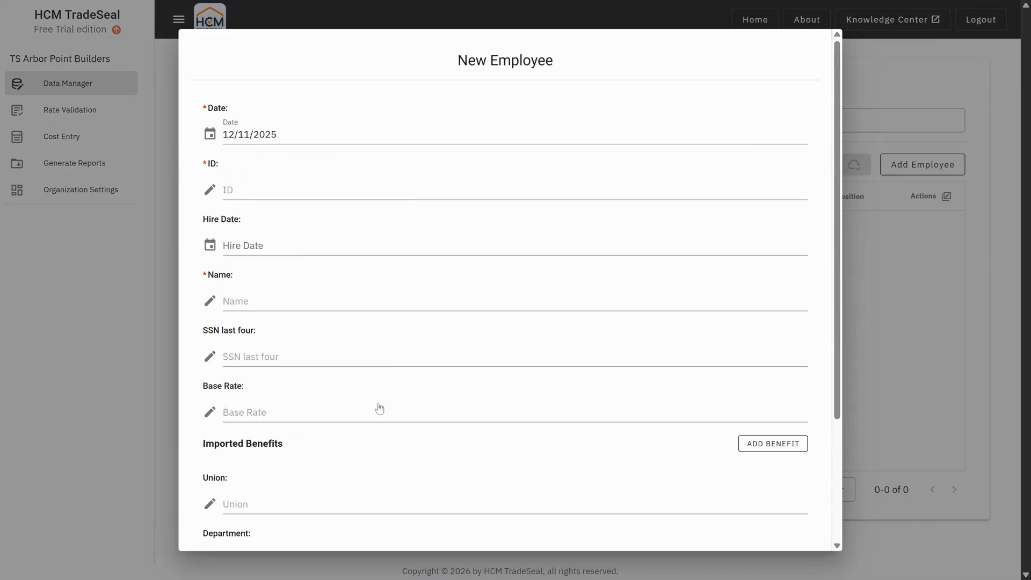
Step: Enter the employee's ID and set the hire date to 12/11/2025
{"action": "left_click", "coordinate": [298, 194]}
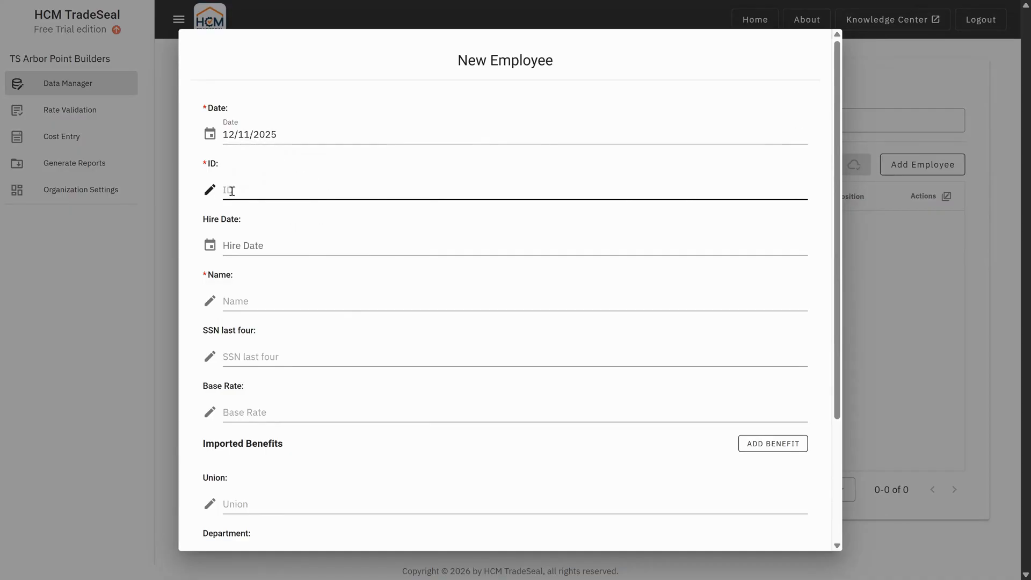
{"action": "type", "text": "10001"}
{"action": "left_click", "coordinate": [272, 247]}
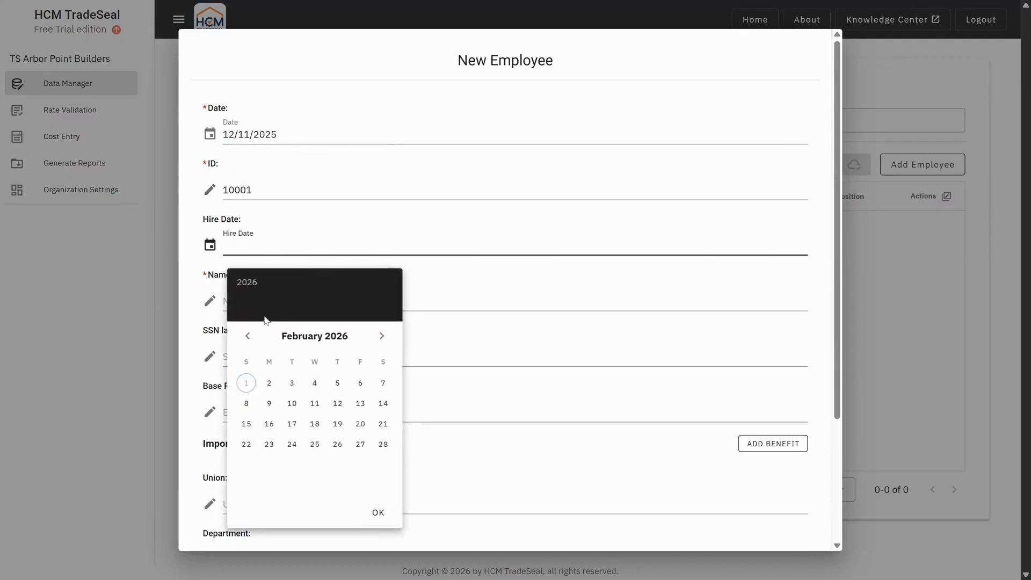
{"action": "left_click", "coordinate": [248, 337]}
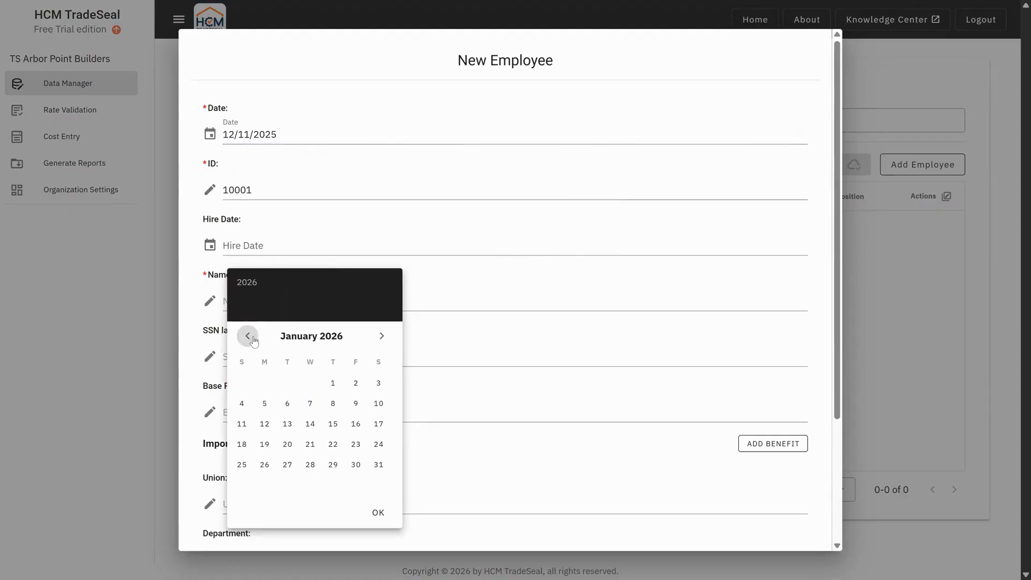
{"action": "left_click", "coordinate": [248, 337]}
{"action": "left_click", "coordinate": [336, 404]}
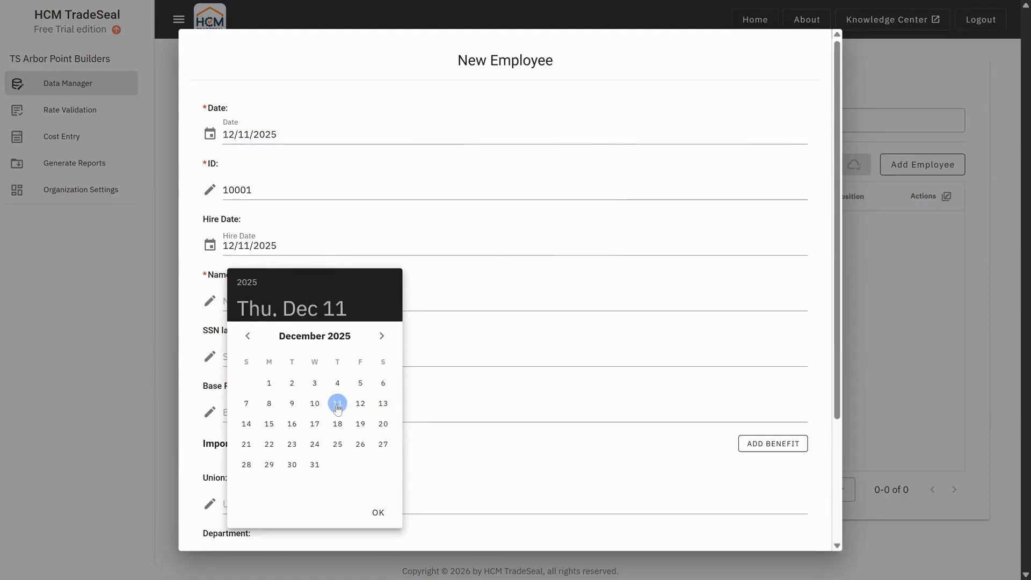
{"action": "left_click", "coordinate": [378, 513]}
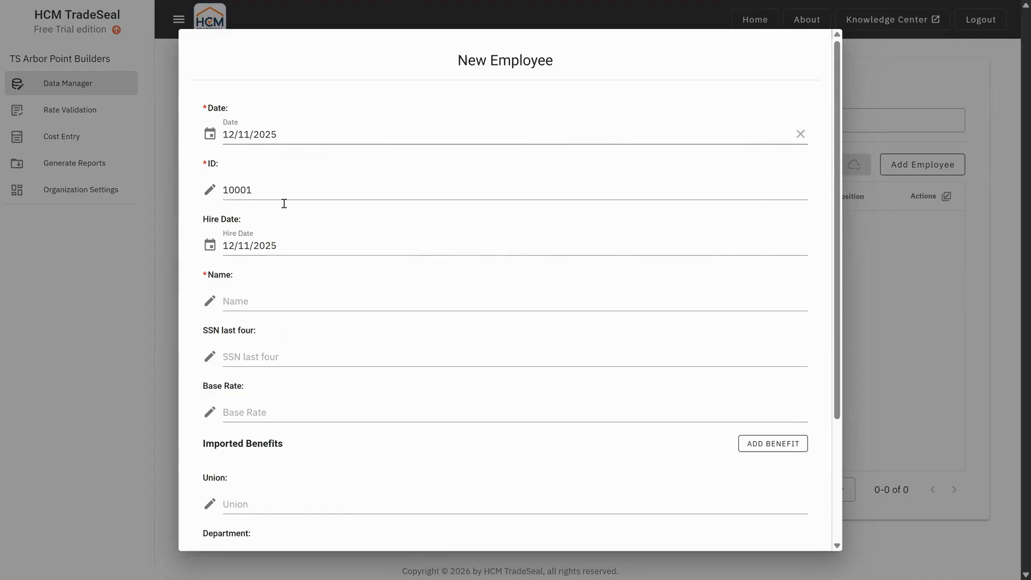
Step: Enter the employee's full name and the last four digits of the SSN
{"action": "left_click", "coordinate": [279, 306]}
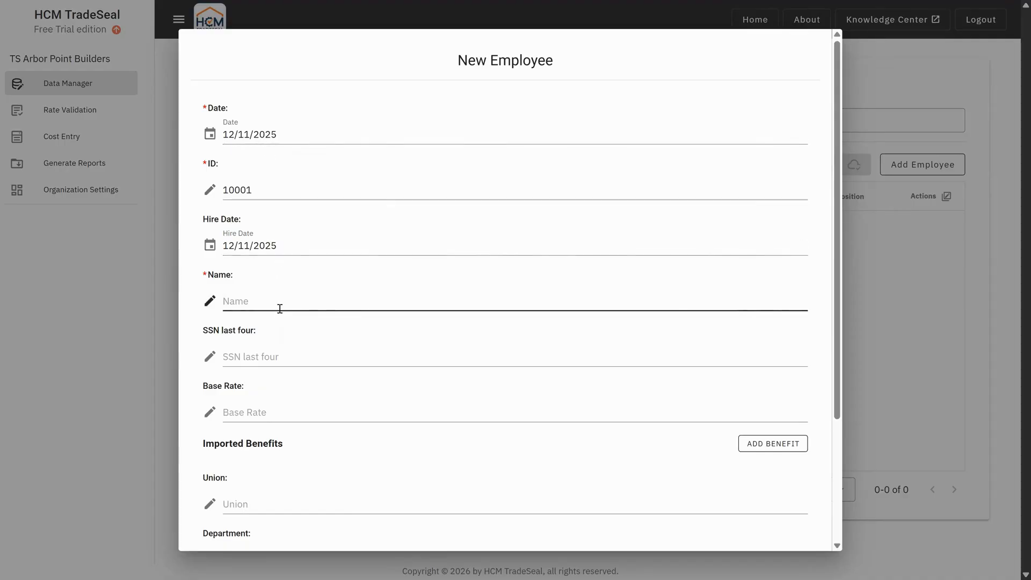
{"action": "type", "text": "Patricia Jones"}
{"action": "left_click", "coordinate": [290, 357]}
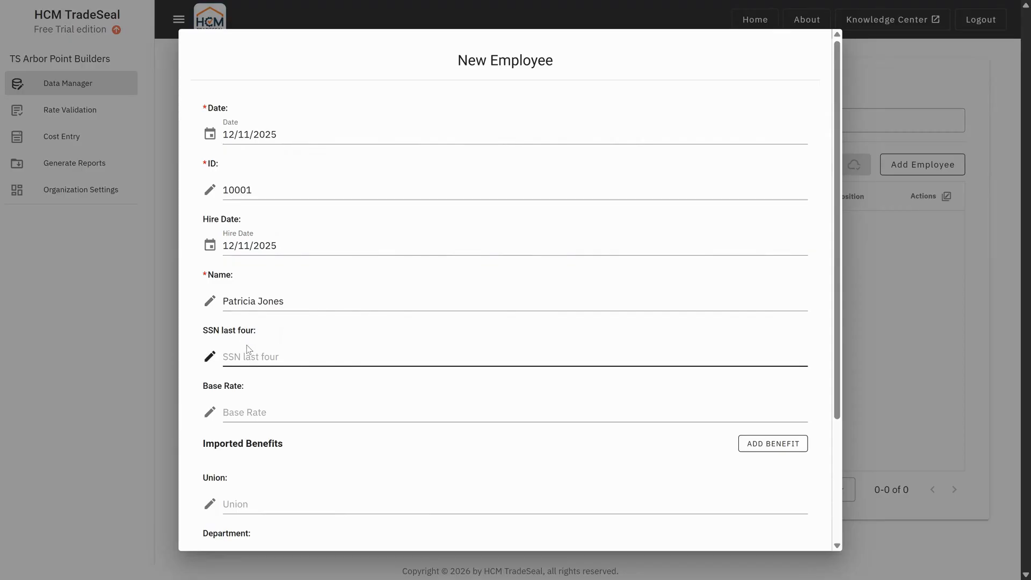
{"action": "type", "text": "4321"}
Step: Set the new employee's base rate to 35.34 and position to Electrician
{"action": "scroll", "coordinate": [317, 407], "scroll_direction": "down", "scroll_amount": 1}
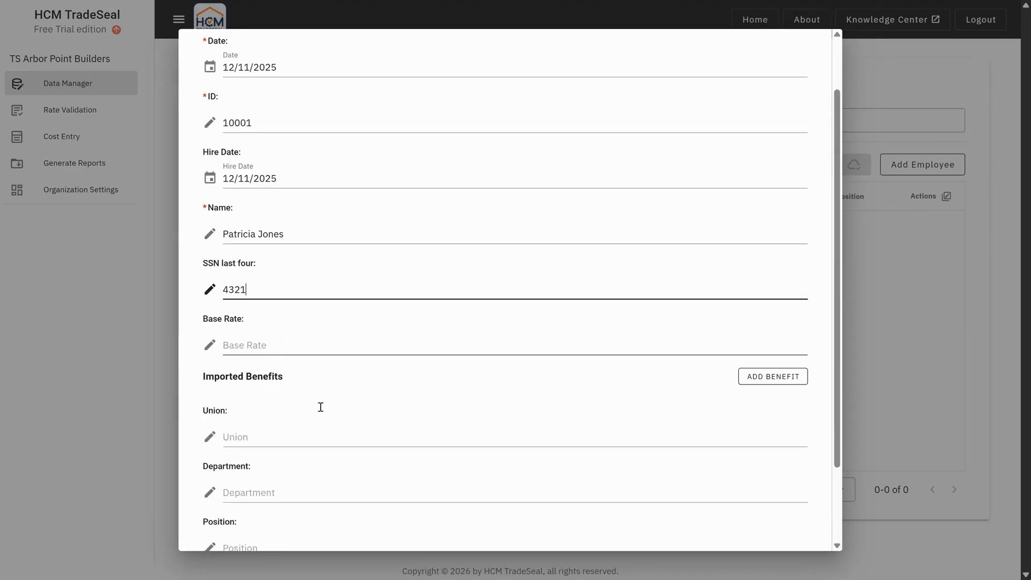
{"action": "left_click", "coordinate": [271, 346]}
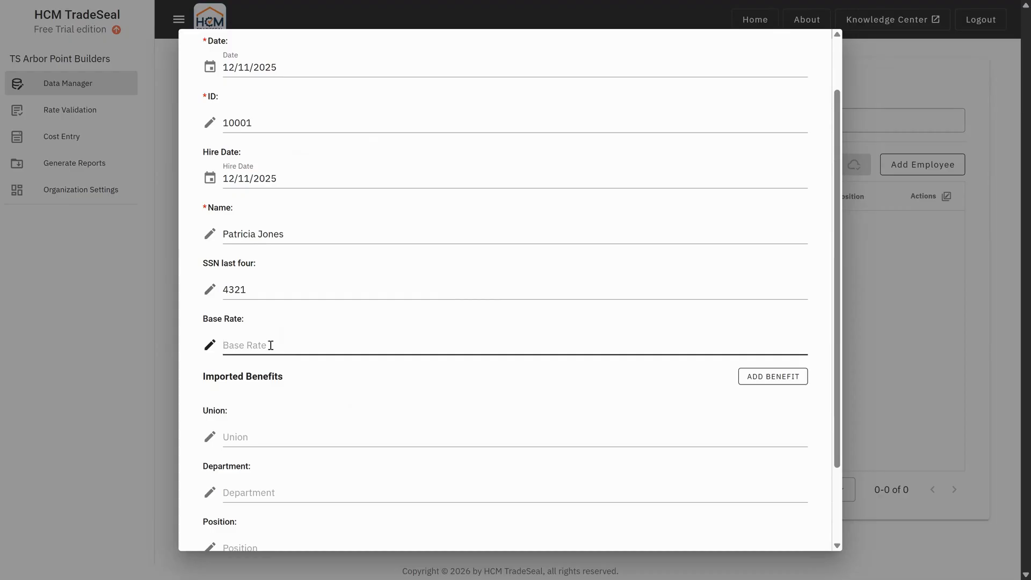
{"action": "type", "text": "35.34"}
{"action": "scroll", "coordinate": [251, 319], "scroll_direction": "down", "scroll_amount": 2}
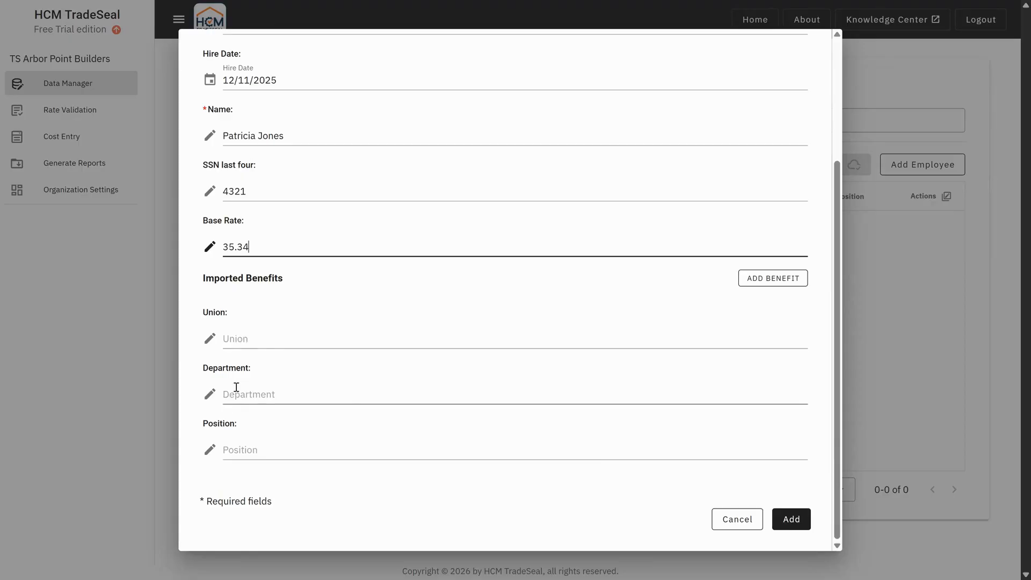
{"action": "left_click", "coordinate": [246, 450]}
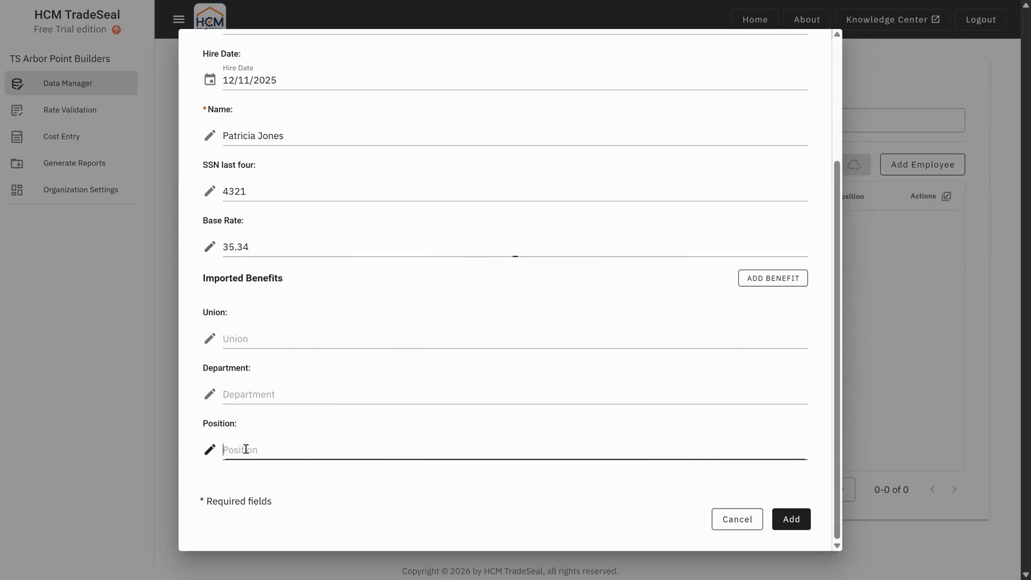
{"action": "type", "text": "Electrician"}
Step: Add the new employee record, save the employee data, and confirm the update
{"action": "left_click", "coordinate": [789, 521]}
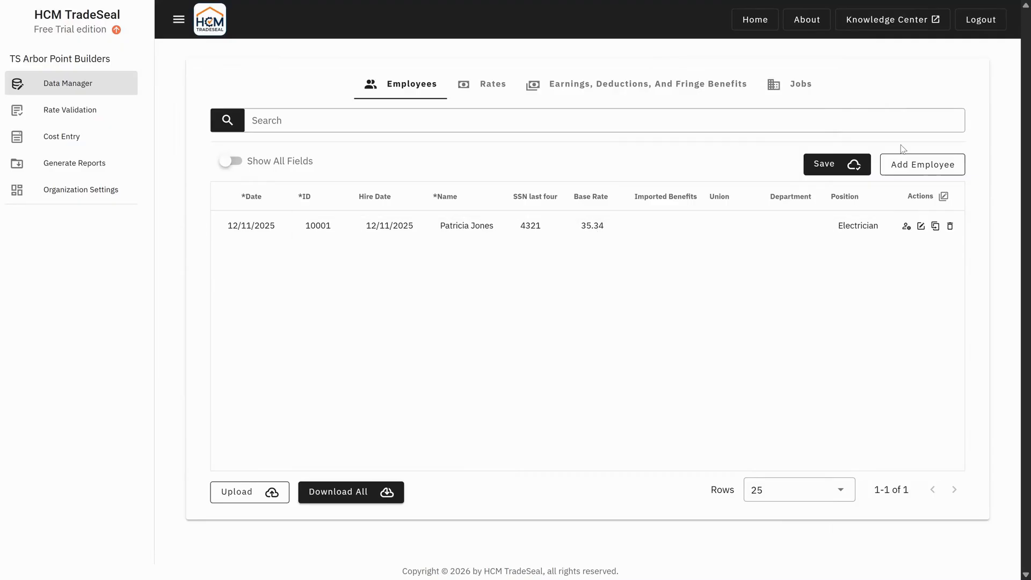
{"action": "left_click", "coordinate": [858, 164]}
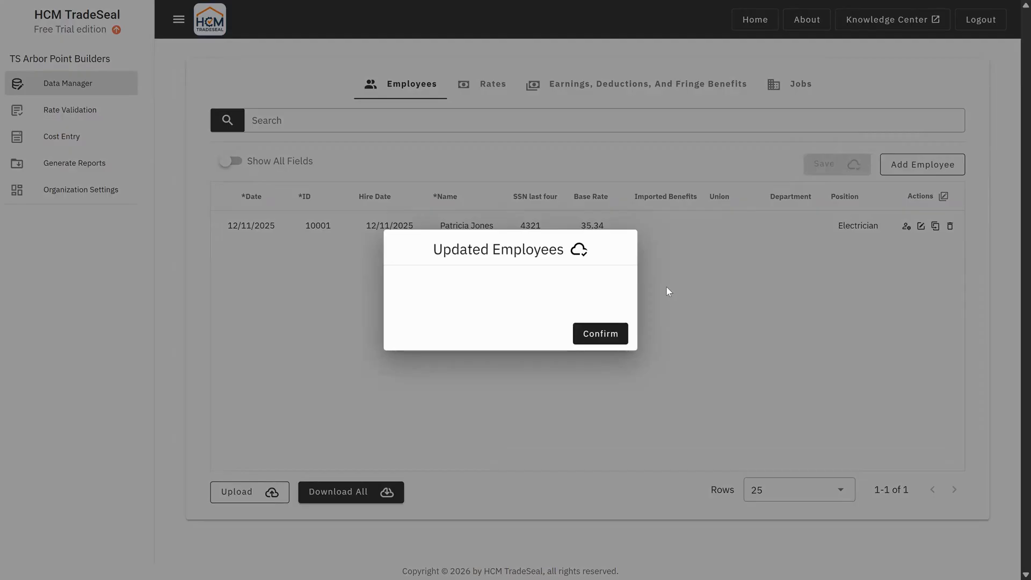
{"action": "left_click", "coordinate": [614, 332]}
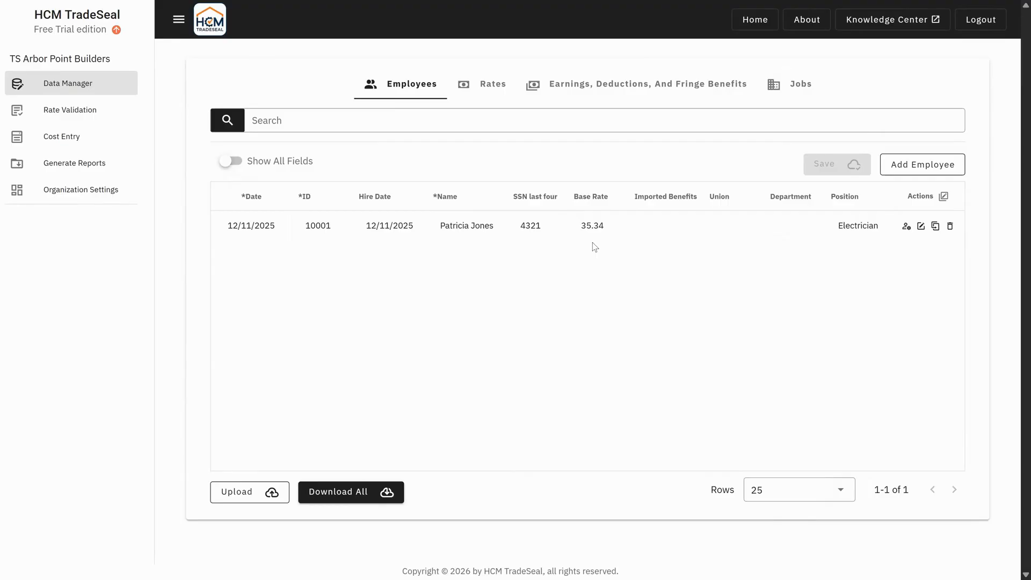
Step: Open WageFinder from the HCM TradeSeal home page and dismiss its certified payroll pop-up
{"action": "left_click", "coordinate": [739, 24]}
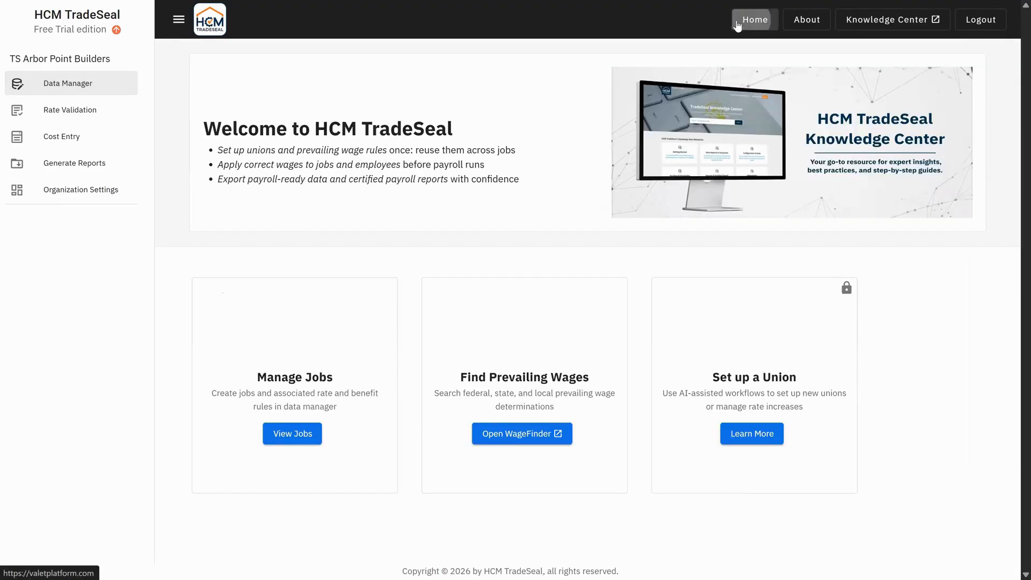
{"action": "left_click", "coordinate": [494, 438]}
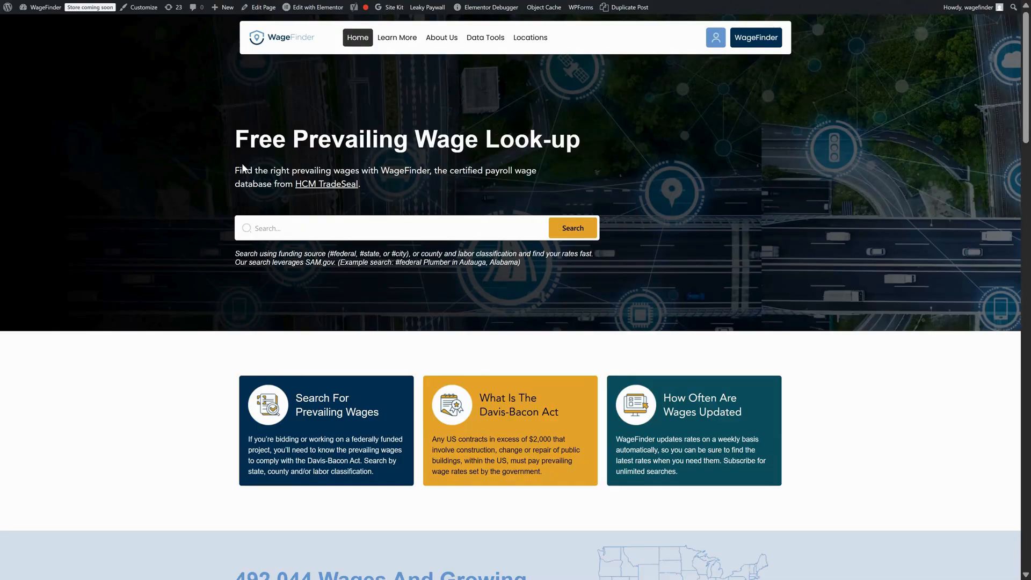
{"action": "left_click", "coordinate": [408, 228]}
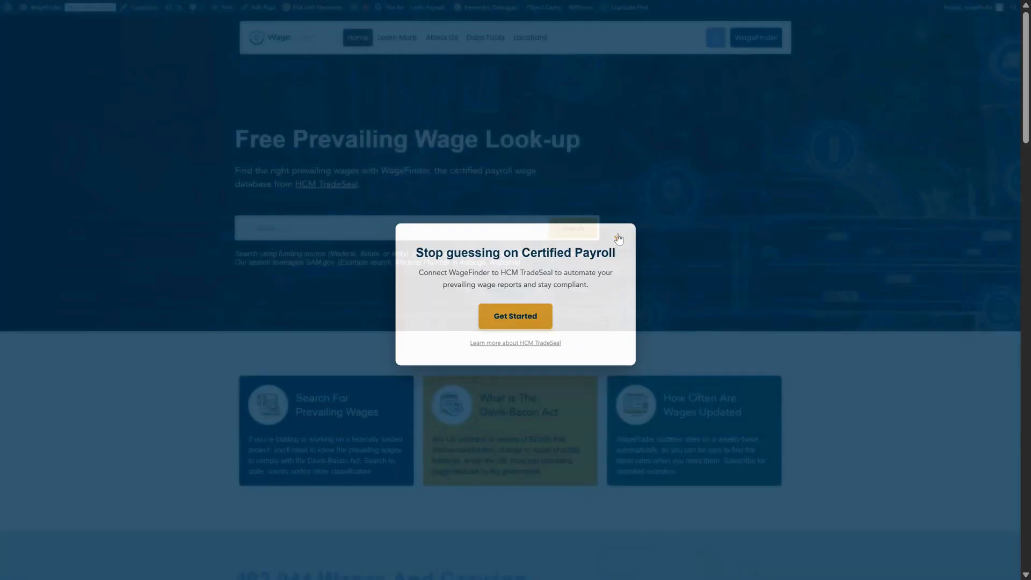
{"action": "left_click", "coordinate": [618, 238]}
Step: Search for "electrician hillsborough" and view the federal Highway Construction wage for Hillsborough County, Florida
{"action": "left_click", "coordinate": [351, 228]}
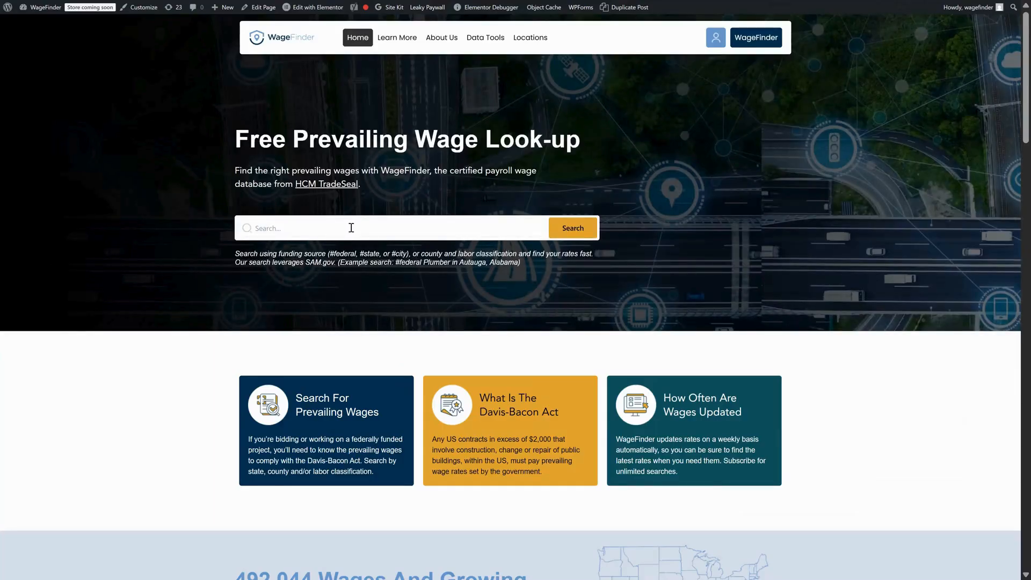
{"action": "type", "text": "electrician"}
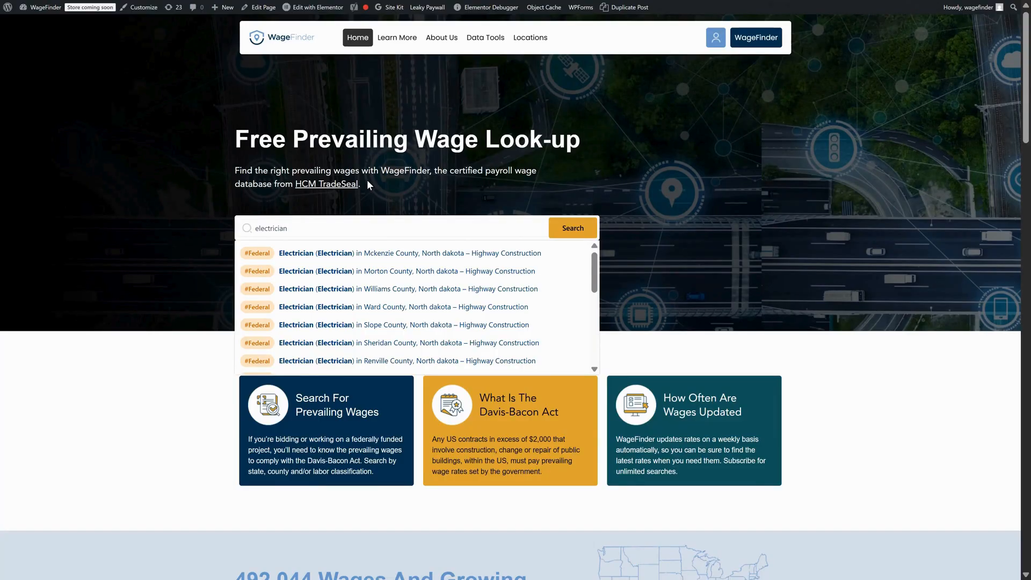
{"action": "type", "text": "hillsborough"}
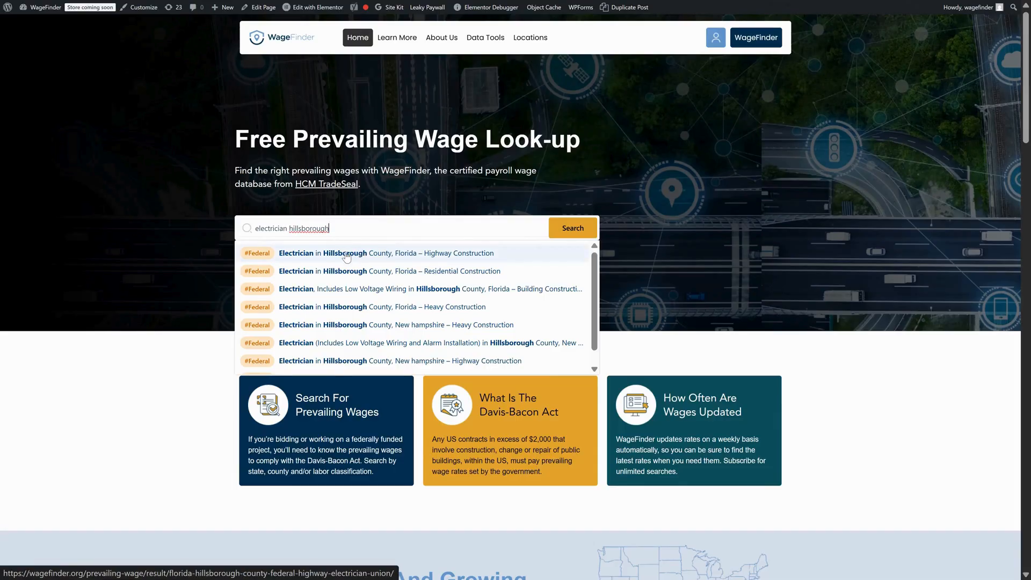
{"action": "left_click", "coordinate": [346, 256]}
{"action": "scroll", "coordinate": [346, 252], "scroll_direction": "down", "scroll_amount": 4}
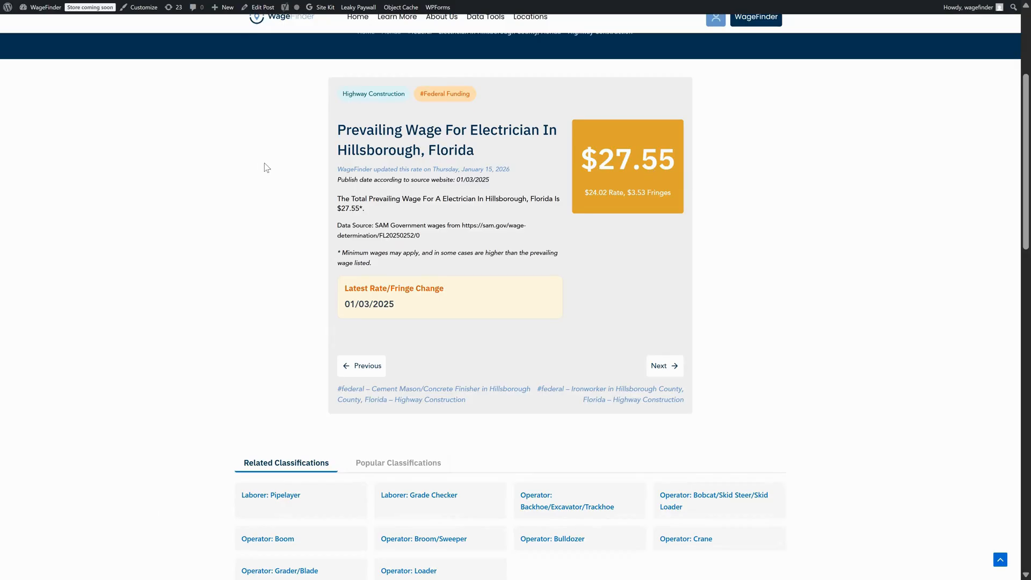
Step: Return to the employee data in HCM TradeSeal, set the electrician's base rate to 27.55, and save the change
{"action": "key", "text": "ctrl+shift+Tab"}
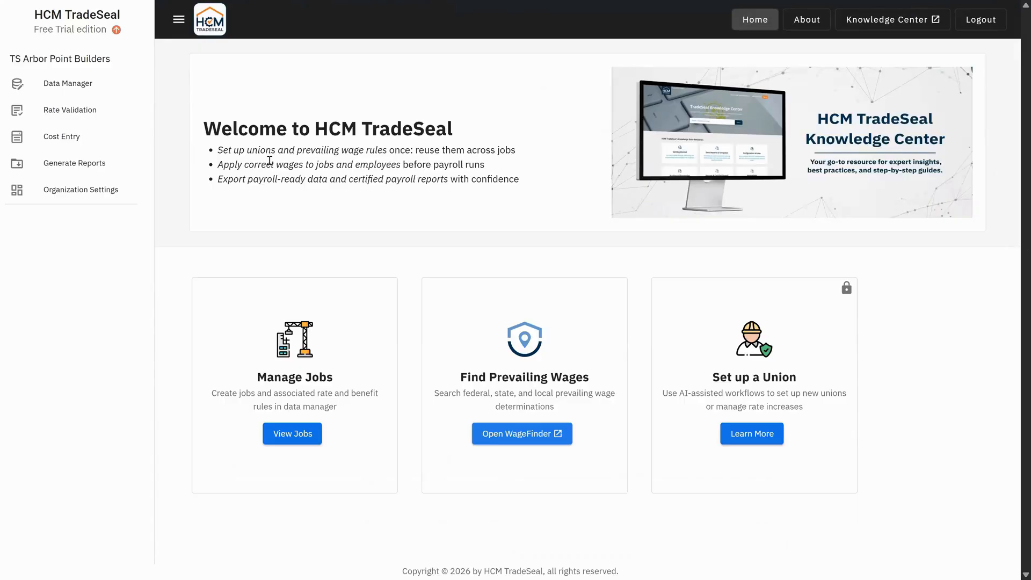
{"action": "left_click", "coordinate": [104, 89]}
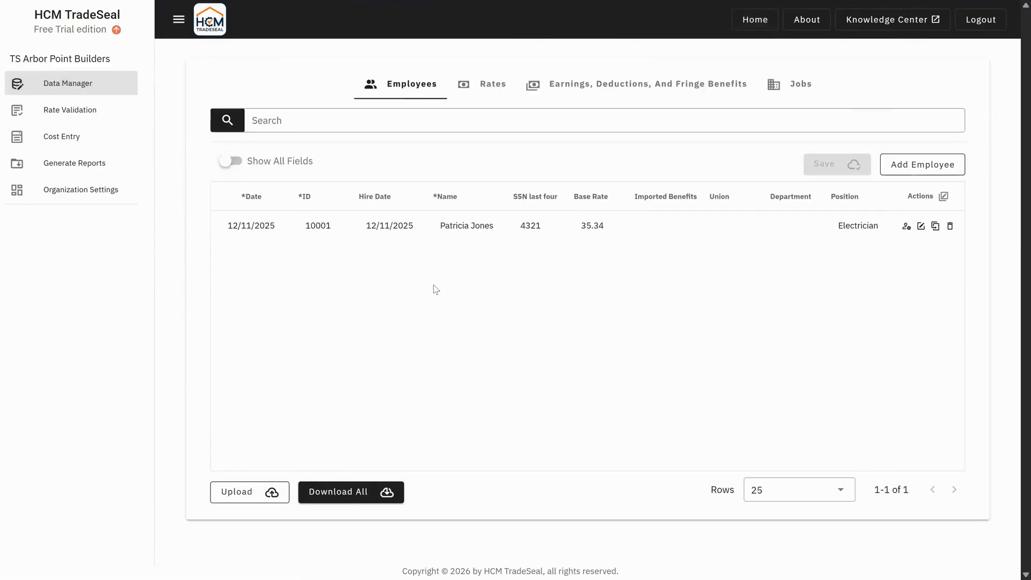
{"action": "left_click", "coordinate": [587, 236]}
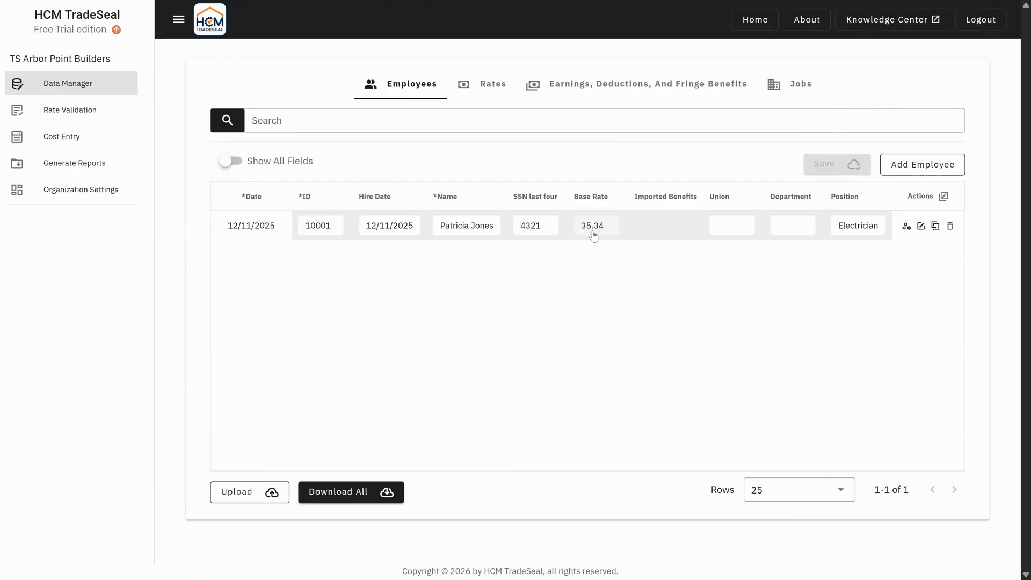
{"action": "left_click", "coordinate": [593, 235]}
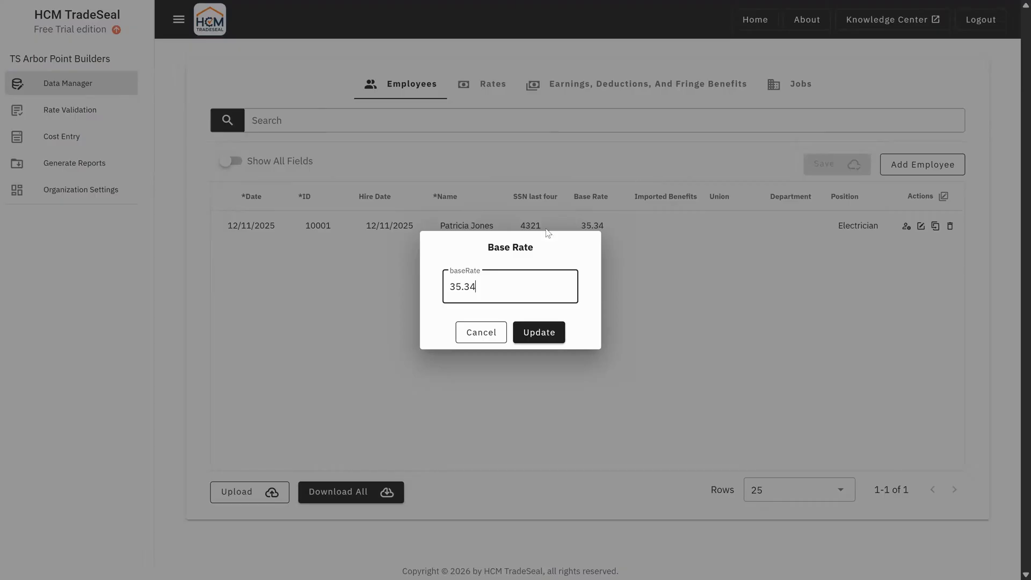
{"action": "key", "text": "BackSpace"}
{"action": "key", "text": "BackSpace"}
{"action": "key", "text": "BackSpace"}
{"action": "key", "text": "BackSpace"}
{"action": "key", "text": "BackSpace"}
{"action": "type", "text": "27.55"}
{"action": "left_click", "coordinate": [536, 338]}
{"action": "left_click", "coordinate": [832, 171]}
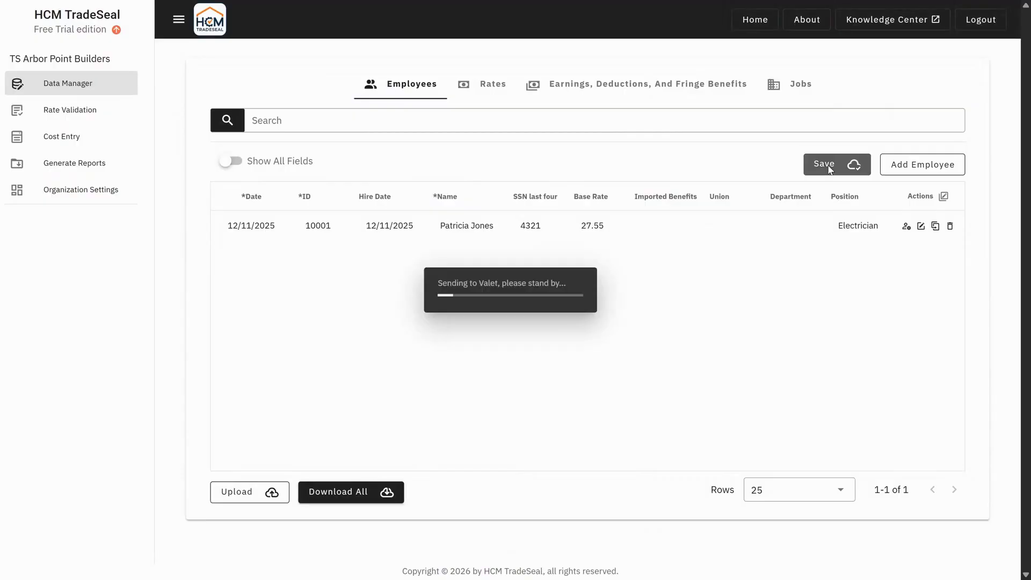
{"action": "left_click", "coordinate": [614, 337]}
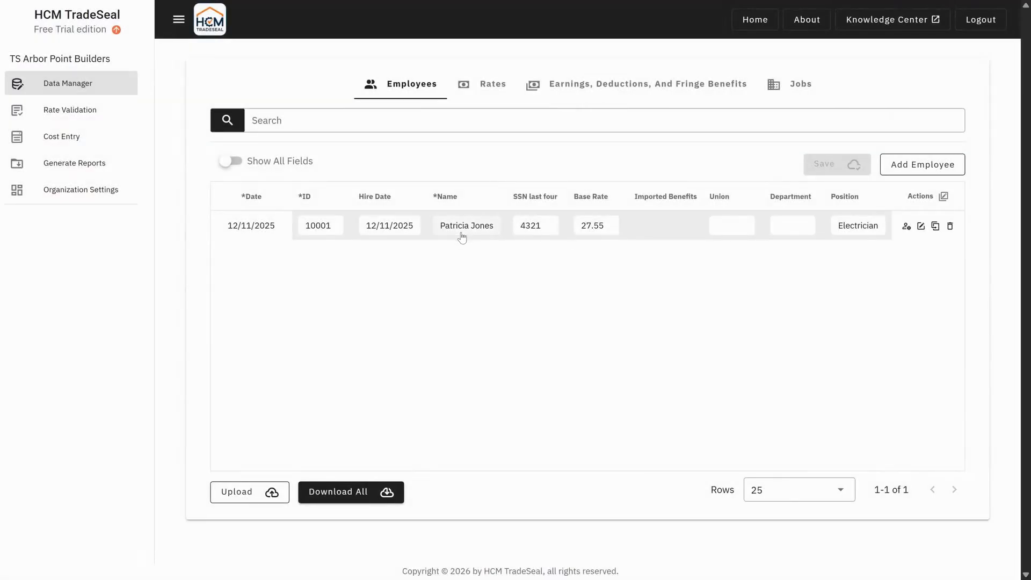
Step: Check the job records and the weekly rate validation, and open cost entry for 02/01/2026 - 02/07/2026
{"action": "left_click", "coordinate": [789, 84]}
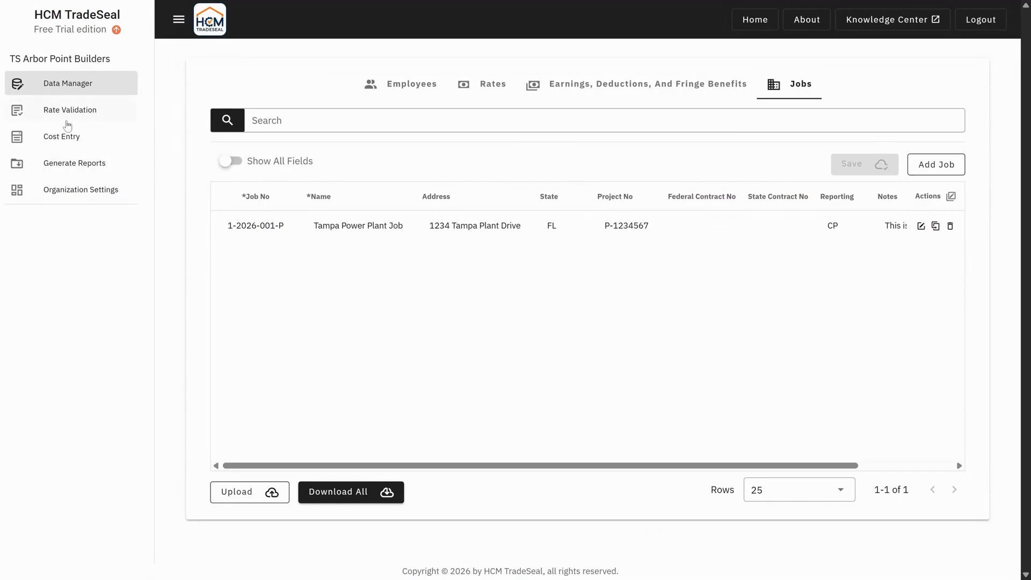
{"action": "left_click", "coordinate": [67, 124]}
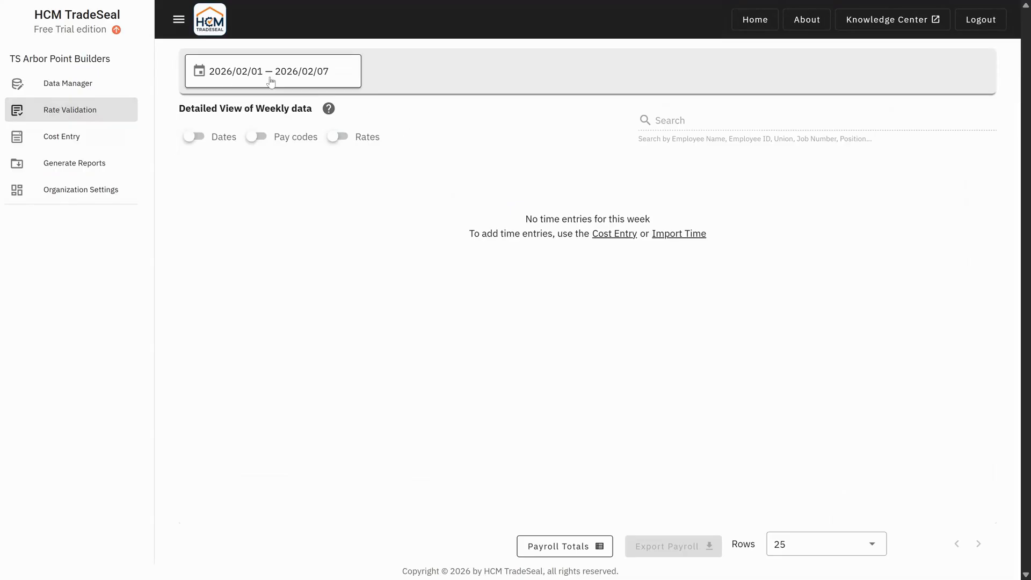
{"action": "left_click", "coordinate": [617, 234]}
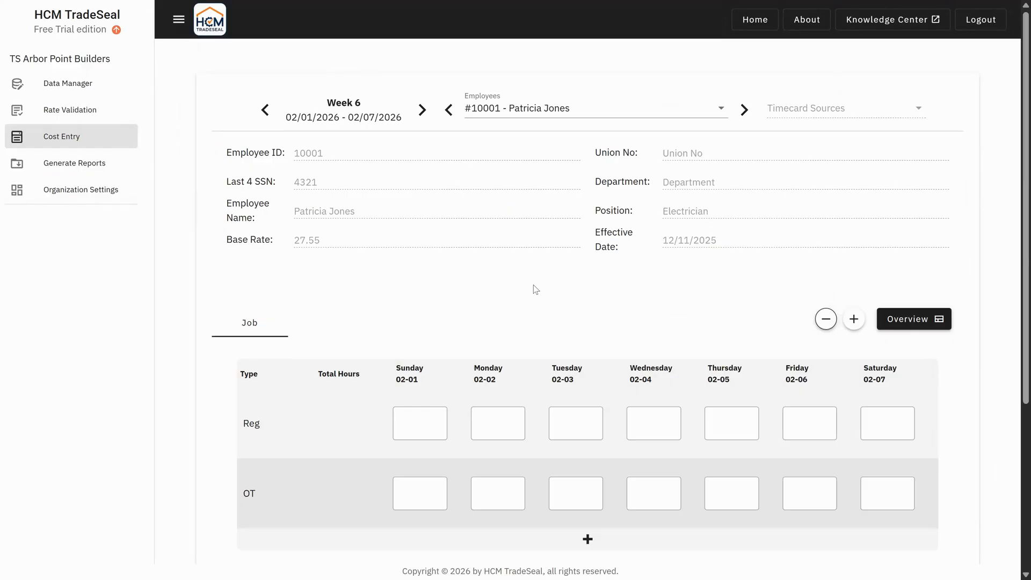
Step: Enter 8 regular hours and 2 overtime hours for Monday 02-02 on the electrician's timecard
{"action": "scroll", "coordinate": [536, 289], "scroll_direction": "down", "scroll_amount": 3}
{"action": "left_click", "coordinate": [497, 289]}
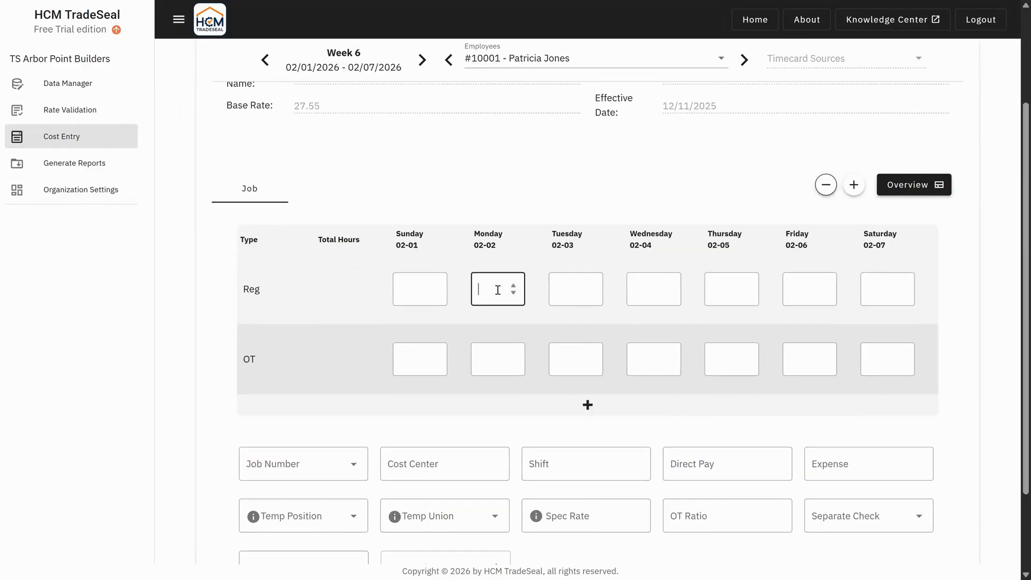
{"action": "type", "text": "8"}
{"action": "left_click", "coordinate": [554, 287]}
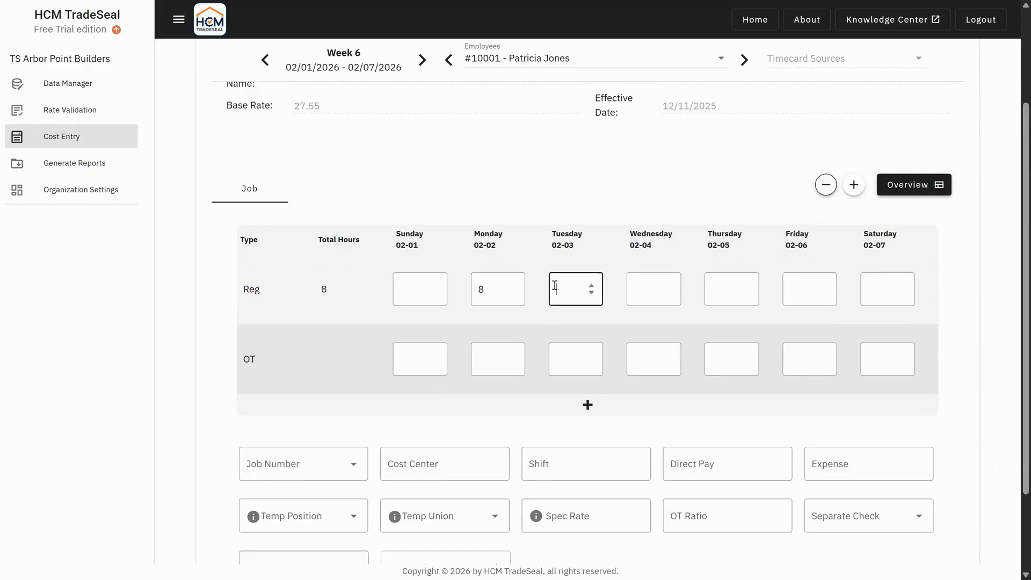
{"action": "left_click", "coordinate": [510, 356]}
{"action": "type", "text": "2"}
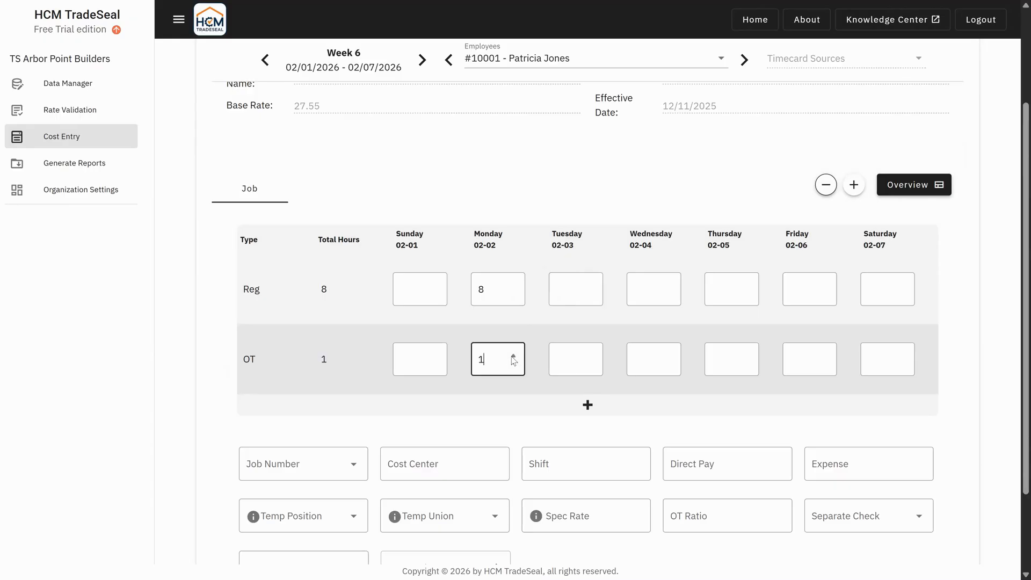
Step: Enter 8 regular hours each for Tuesday 02-03, Wednesday 02-04, and Thursday 02-05
{"action": "left_click", "coordinate": [584, 283]}
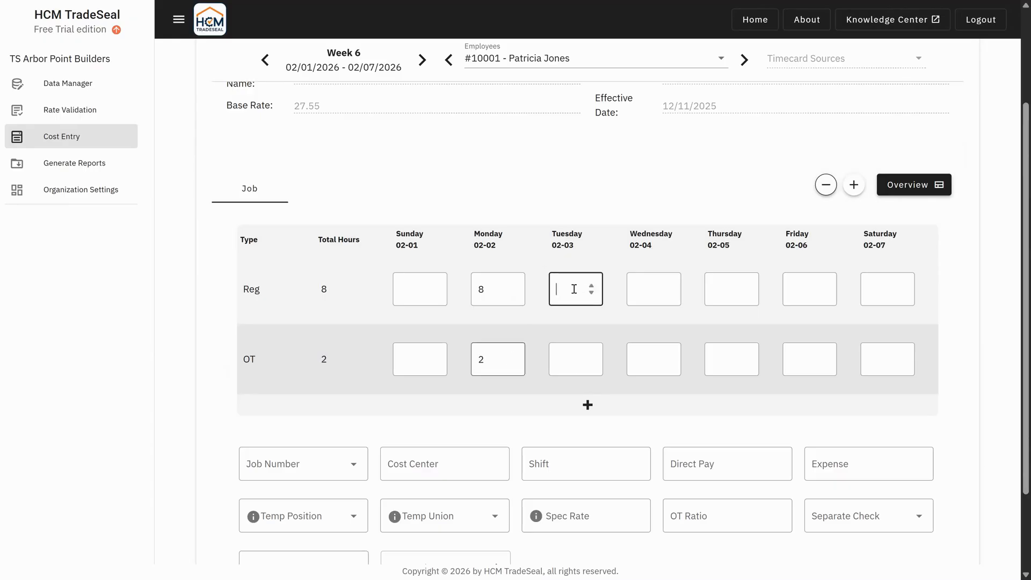
{"action": "type", "text": "8"}
{"action": "left_click", "coordinate": [639, 290]}
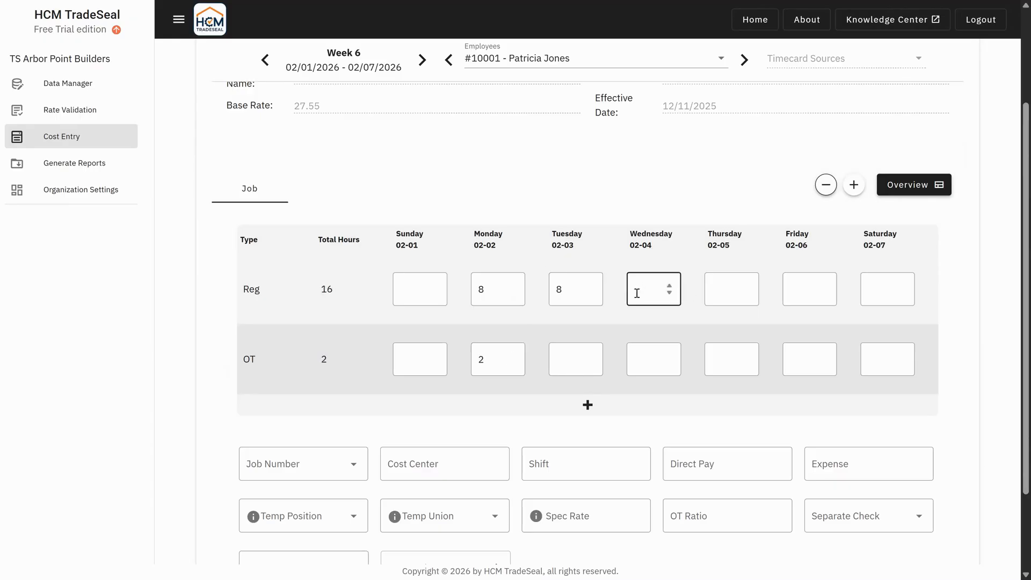
{"action": "type", "text": "8"}
{"action": "left_click", "coordinate": [710, 288]}
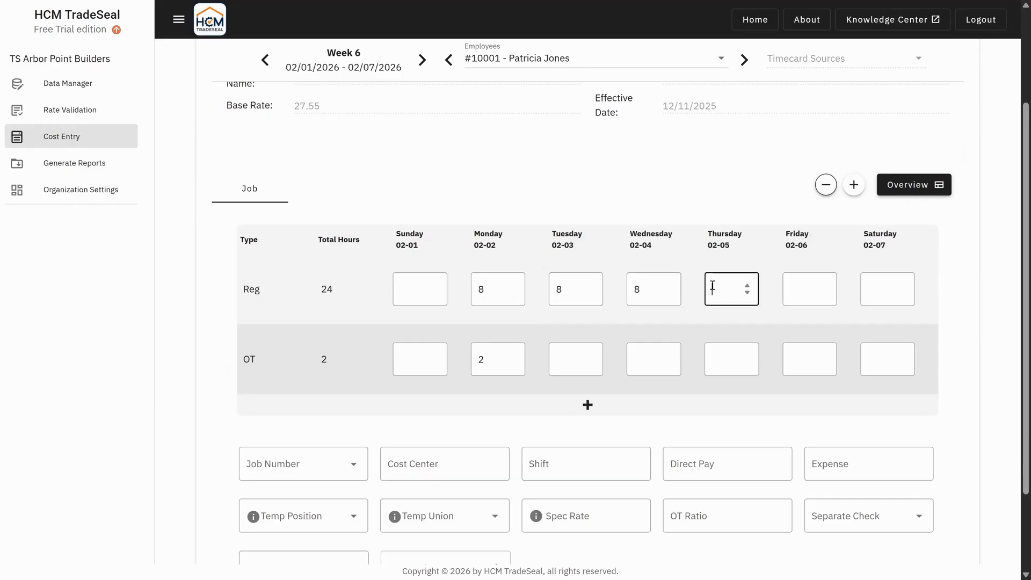
{"action": "type", "text": "8"}
{"action": "left_click", "coordinate": [643, 199]}
{"action": "left_click", "coordinate": [812, 285]}
{"action": "left_click", "coordinate": [778, 222]}
{"action": "left_click", "coordinate": [574, 290]}
{"action": "left_click", "coordinate": [486, 204]}
Step: Assign the week's timecard hours to job number 1-2026-001-P
{"action": "scroll", "coordinate": [492, 205], "scroll_direction": "down", "scroll_amount": 1}
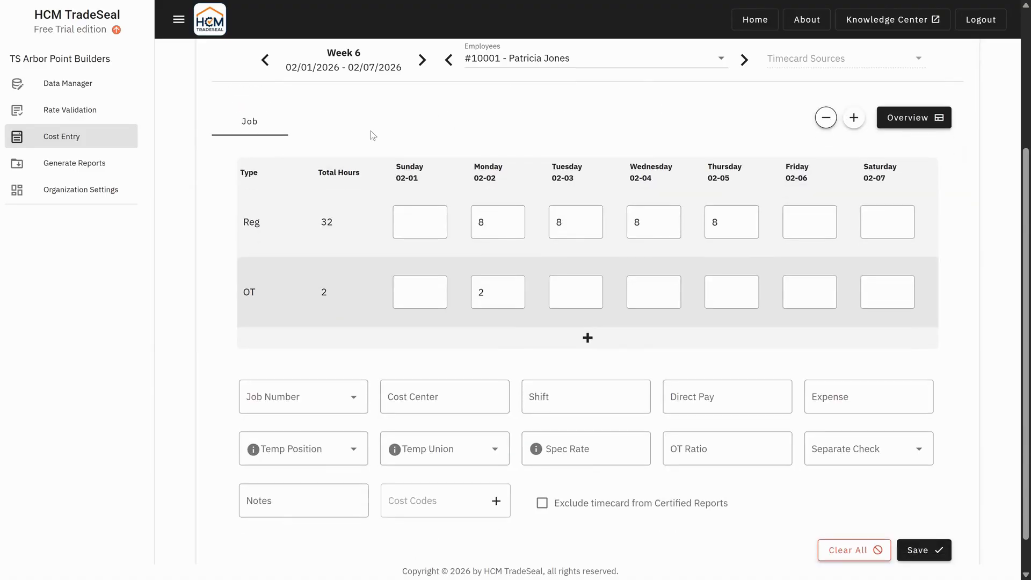
{"action": "left_click", "coordinate": [284, 397]}
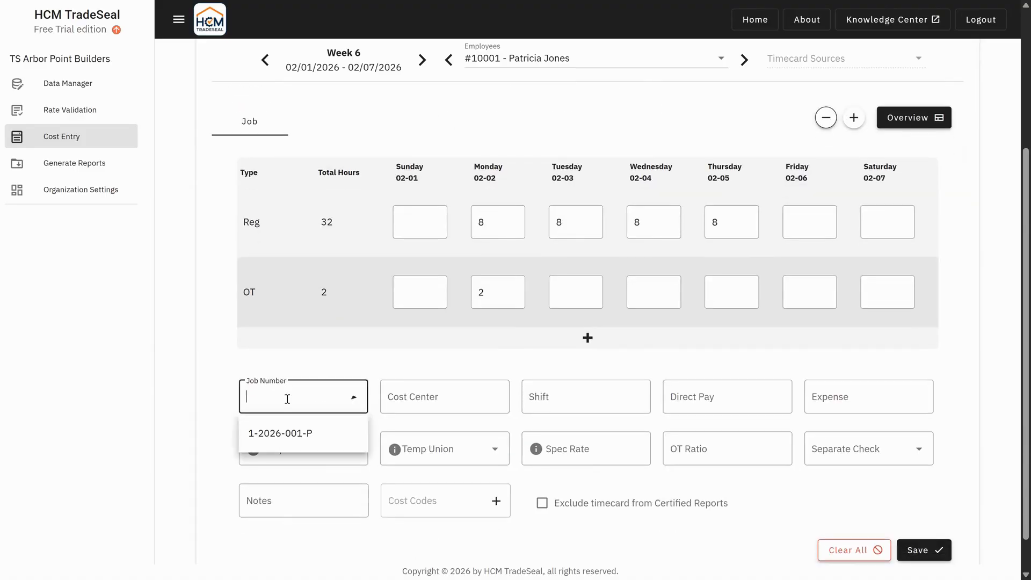
{"action": "left_click", "coordinate": [285, 444]}
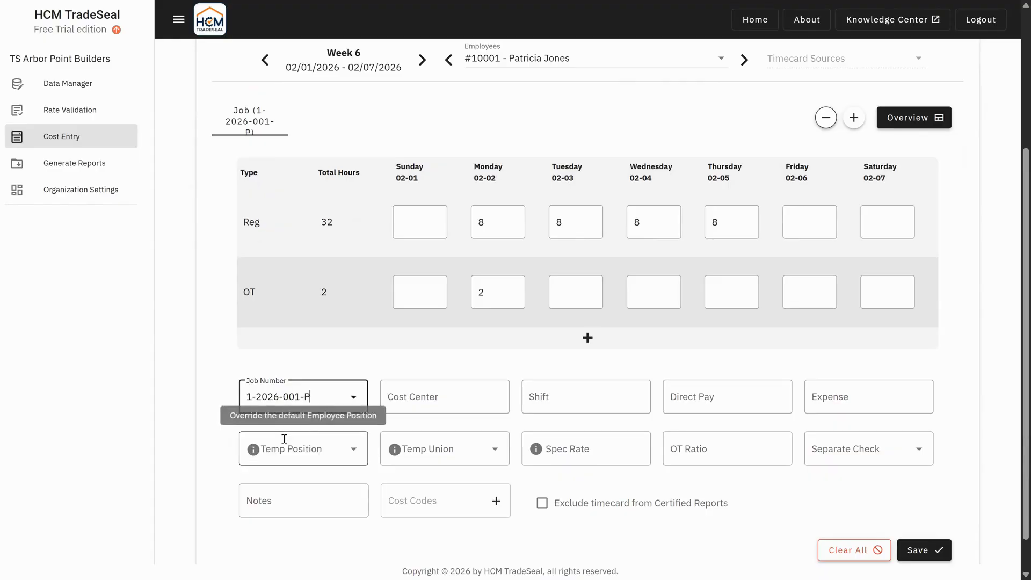
{"action": "scroll", "coordinate": [218, 390], "scroll_direction": "up", "scroll_amount": 3}
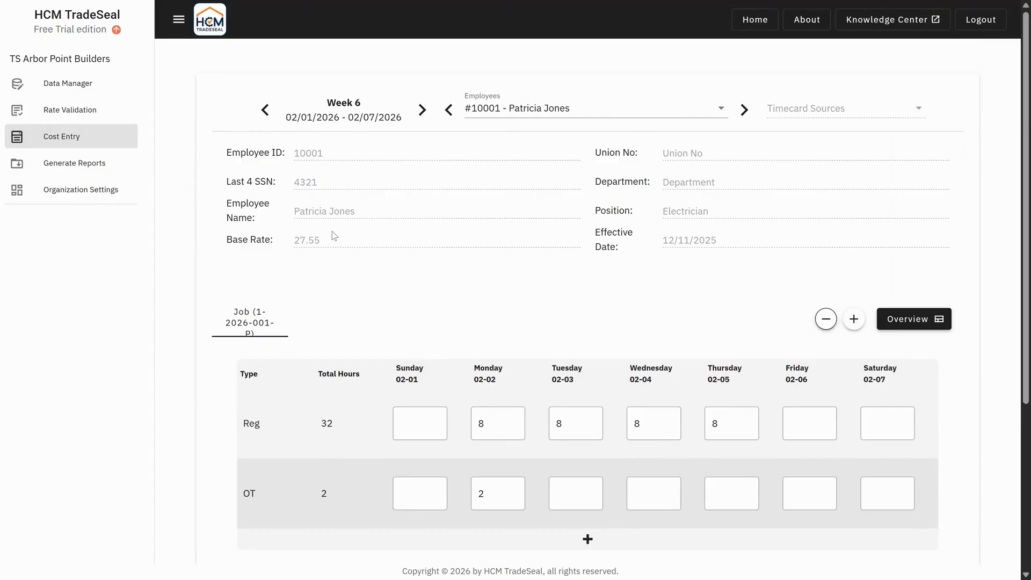
Step: Set the timecard's temporary position to Electrician, matching the position in the employee's details
{"action": "scroll", "coordinate": [333, 236], "scroll_direction": "down", "scroll_amount": 5}
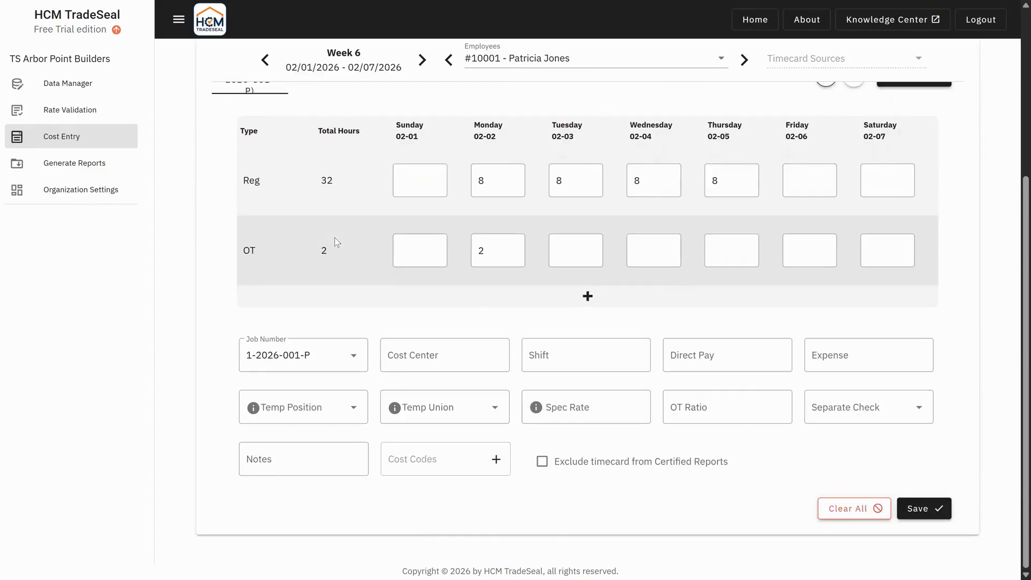
{"action": "left_click", "coordinate": [314, 412]}
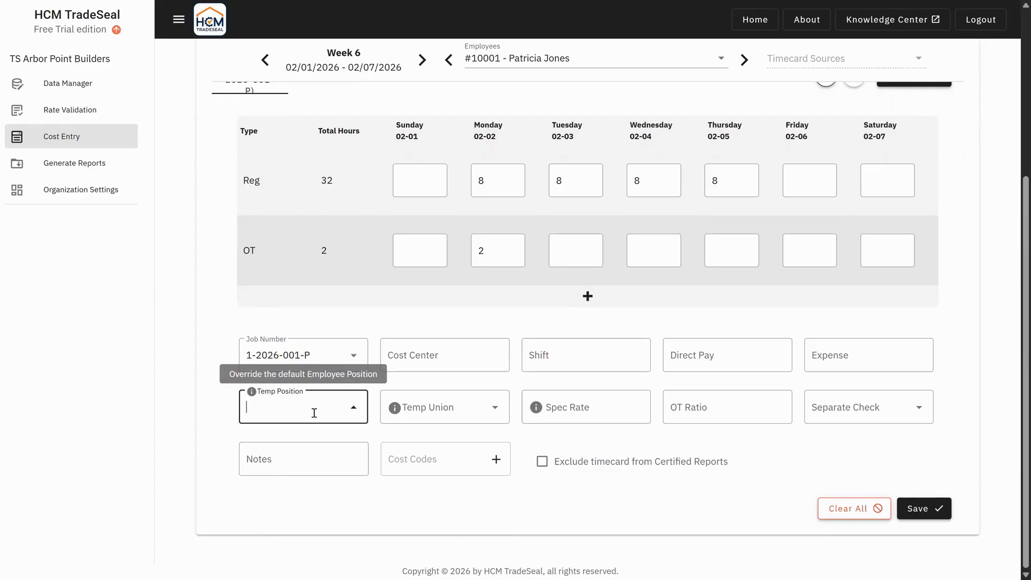
{"action": "scroll", "coordinate": [565, 354], "scroll_direction": "up", "scroll_amount": 5}
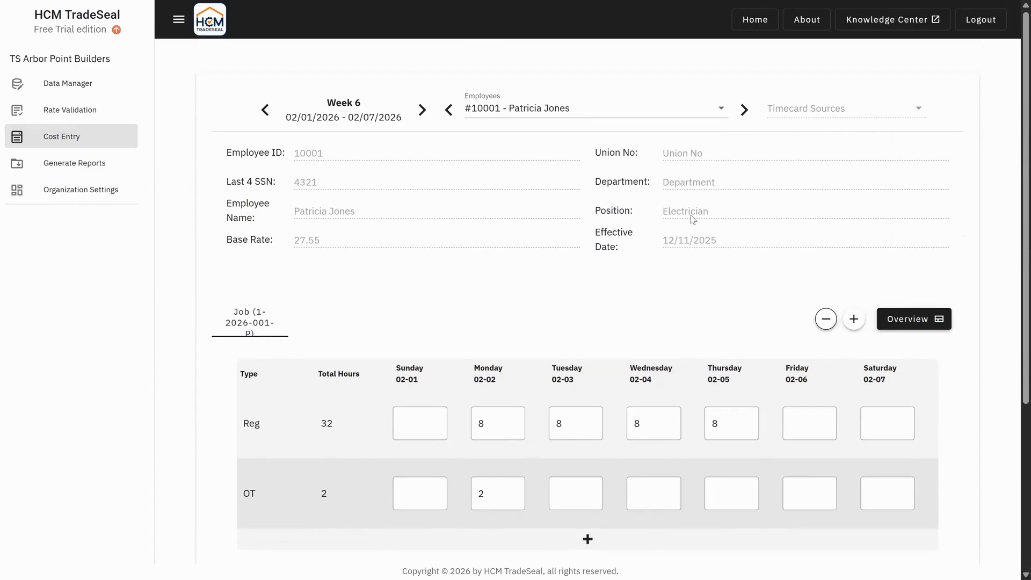
{"action": "scroll", "coordinate": [421, 350], "scroll_direction": "down", "scroll_amount": 5}
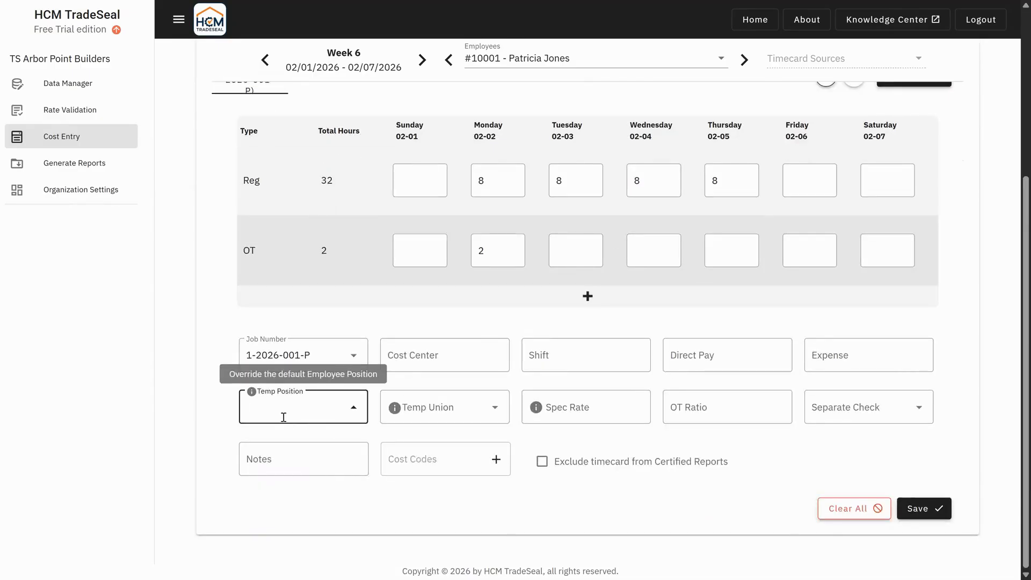
{"action": "type", "text": "Electrician"}
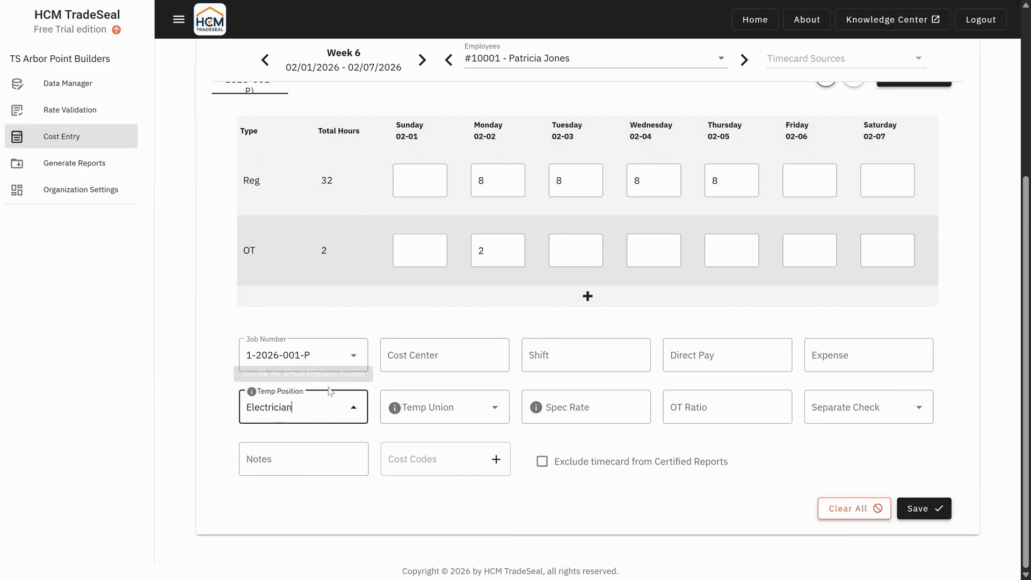
{"action": "left_click", "coordinate": [196, 404]}
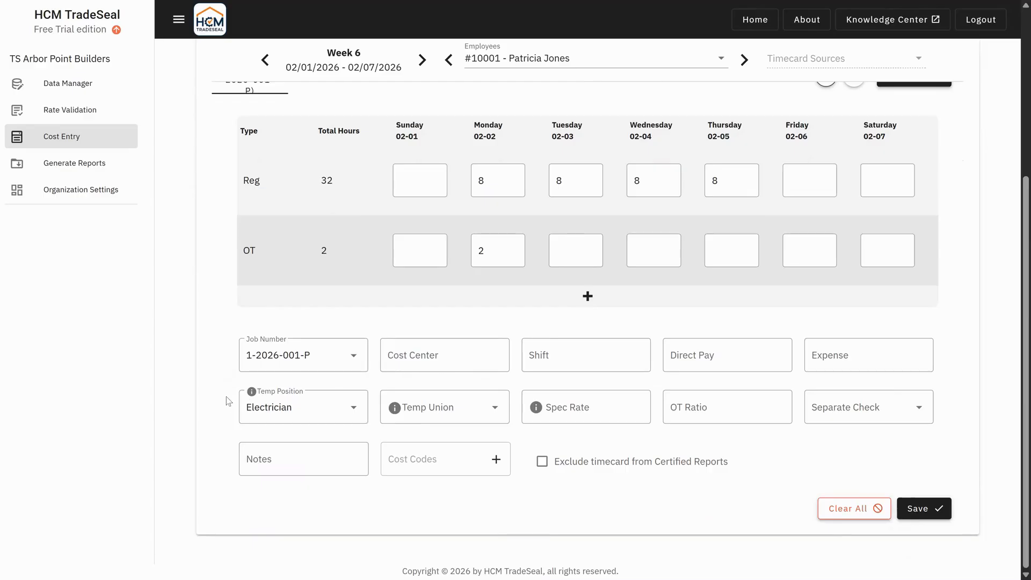
Step: Add the note "This is her first week on this job" to the timecard
{"action": "left_click", "coordinate": [286, 458]}
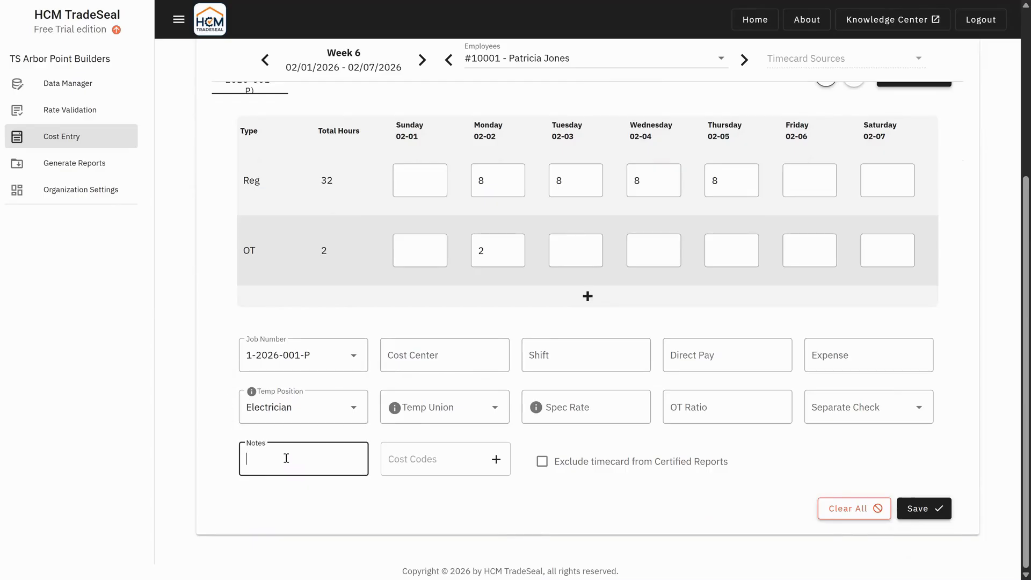
{"action": "type", "text": "This is her first we"}
{"action": "type", "text": "ek on this job"}
{"action": "left_click", "coordinate": [295, 496]}
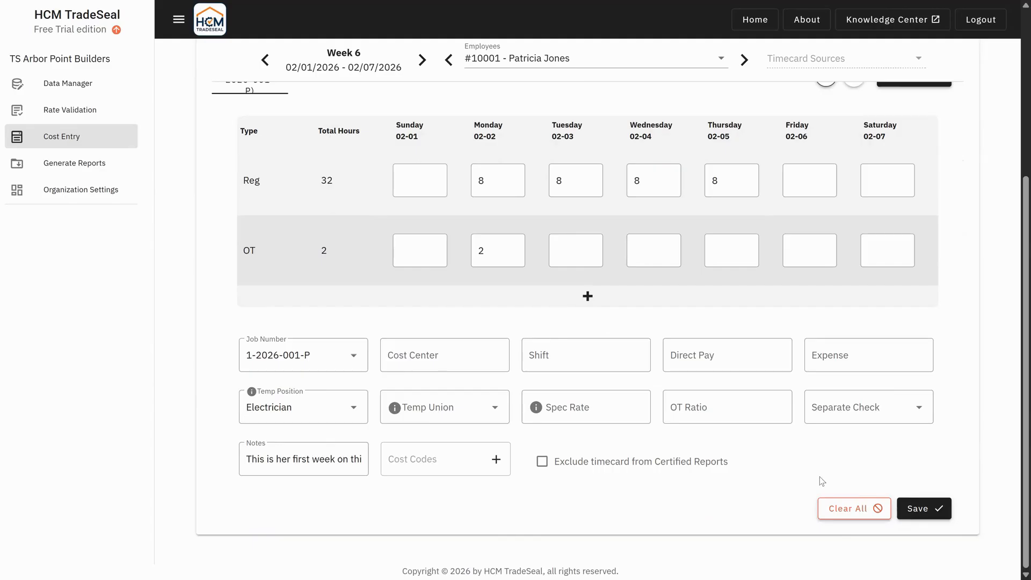
Step: Save the timecard as a new entry for the week and proceed to validating its rates
{"action": "left_click", "coordinate": [922, 512]}
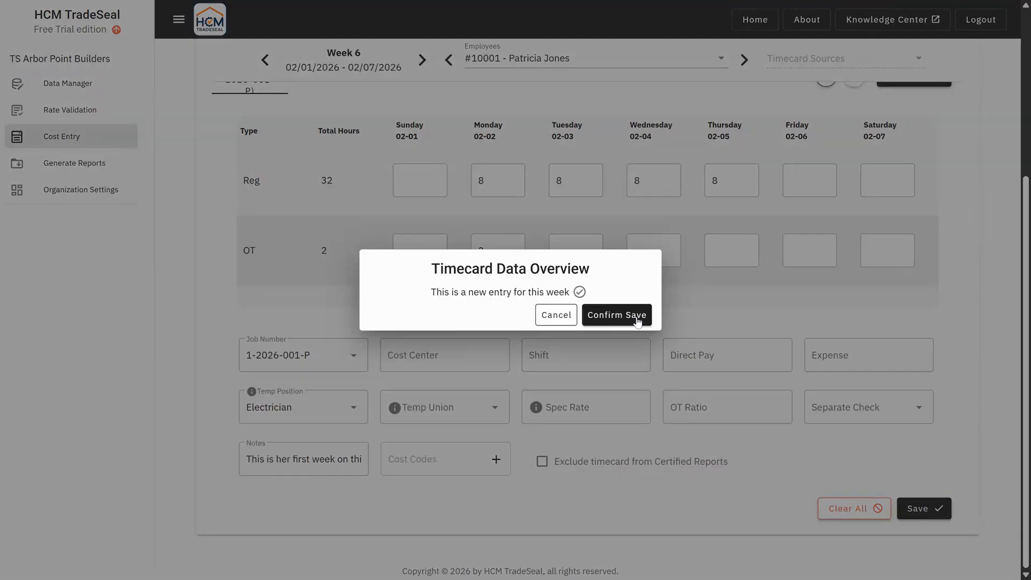
{"action": "left_click", "coordinate": [637, 318]}
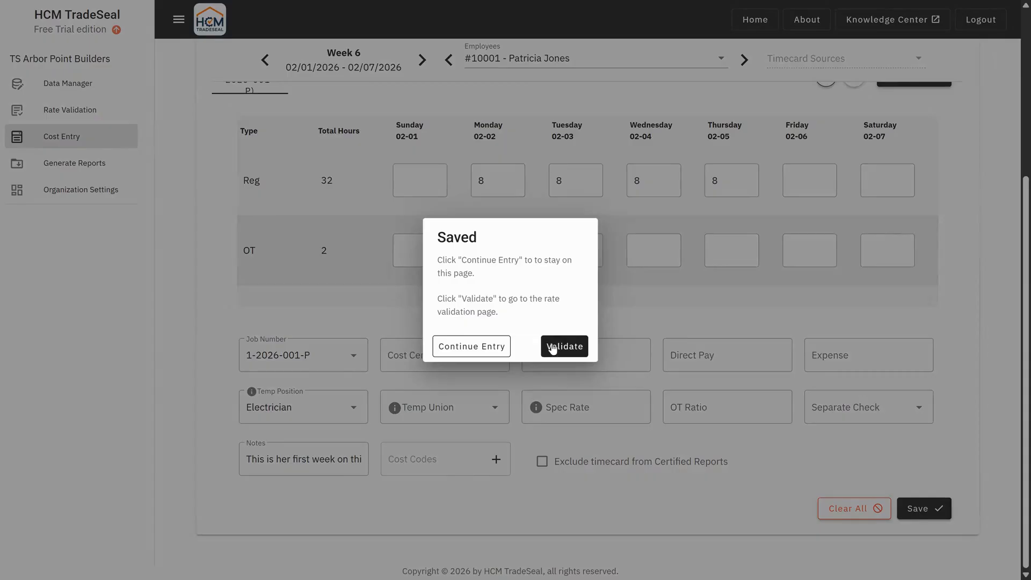
{"action": "left_click", "coordinate": [558, 345]}
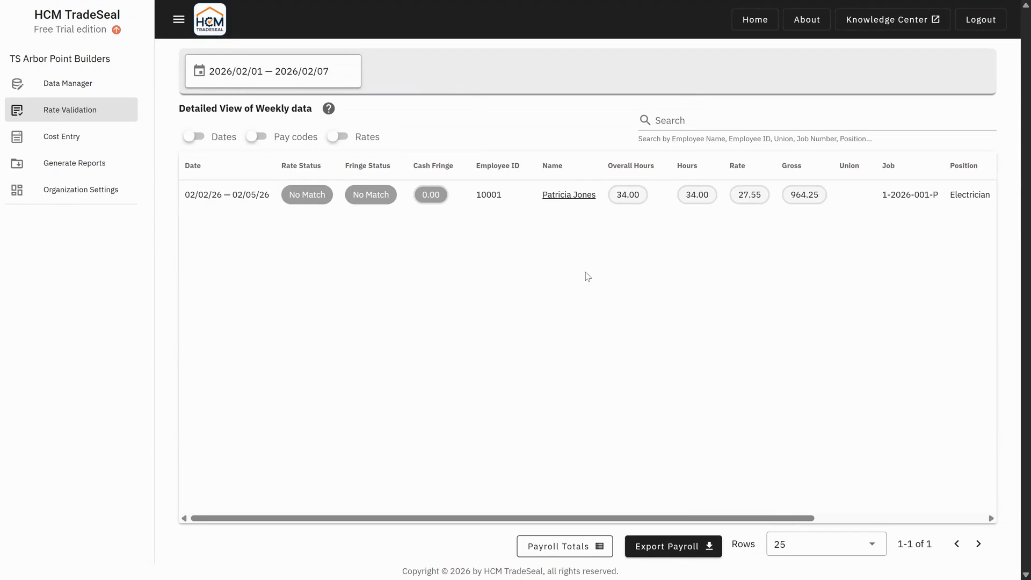
Step: Review the employee's hours and rate in the weekly data, check the linked timecard and its overview, and return to rate validation
{"action": "mouse_move", "coordinate": [698, 199]}
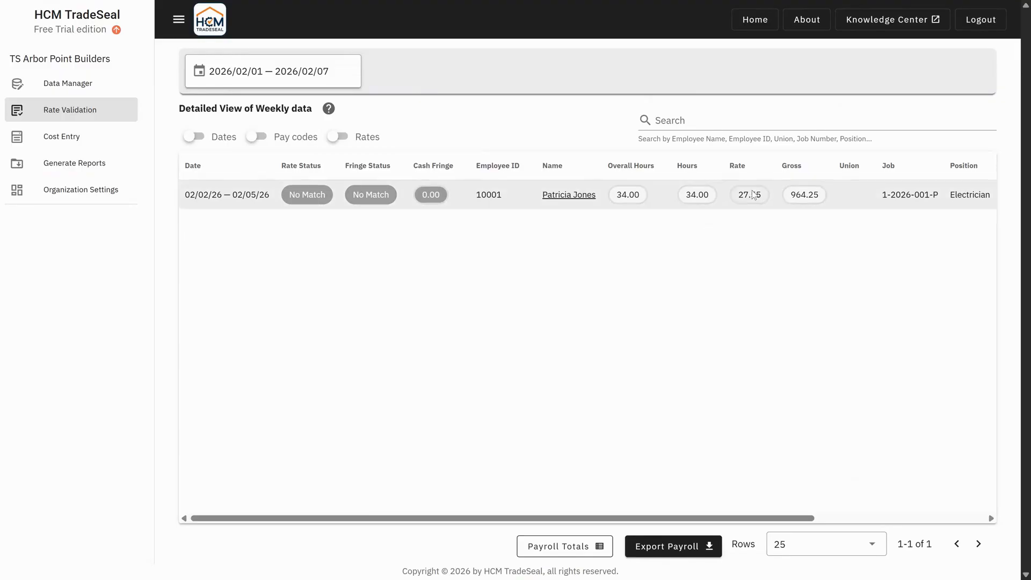
{"action": "mouse_move", "coordinate": [753, 195]}
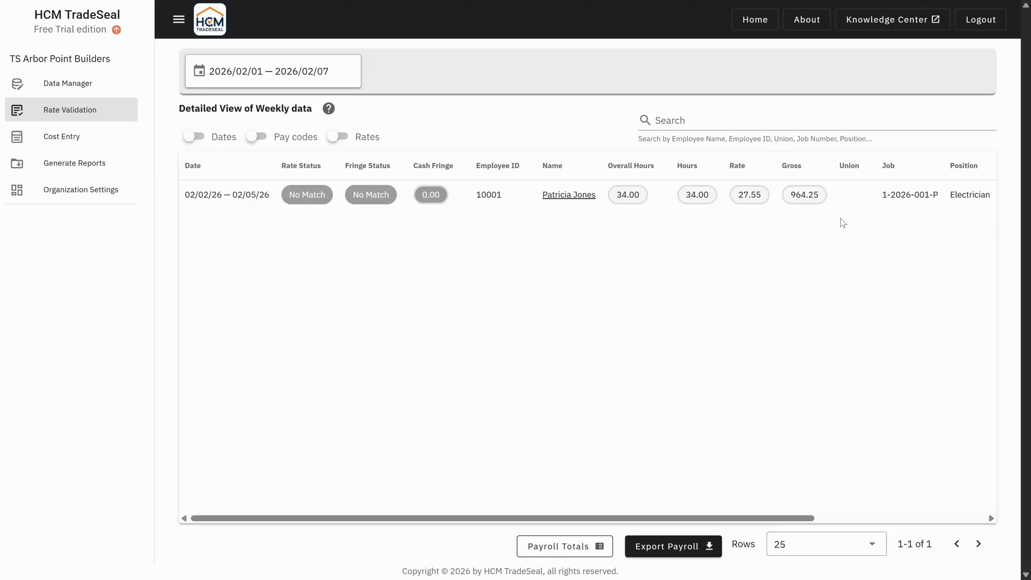
{"action": "left_click", "coordinate": [570, 195]}
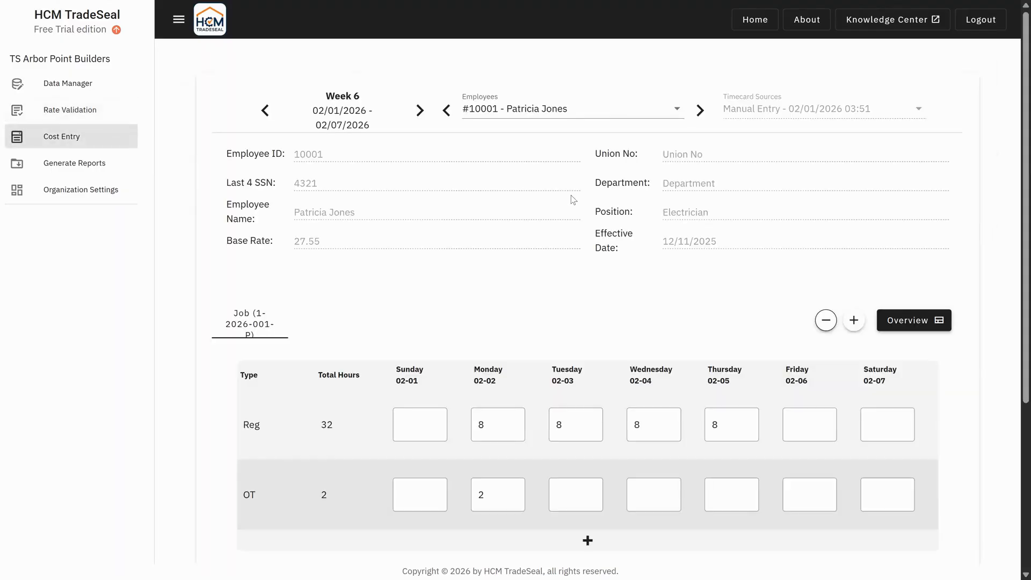
{"action": "left_click", "coordinate": [908, 321]}
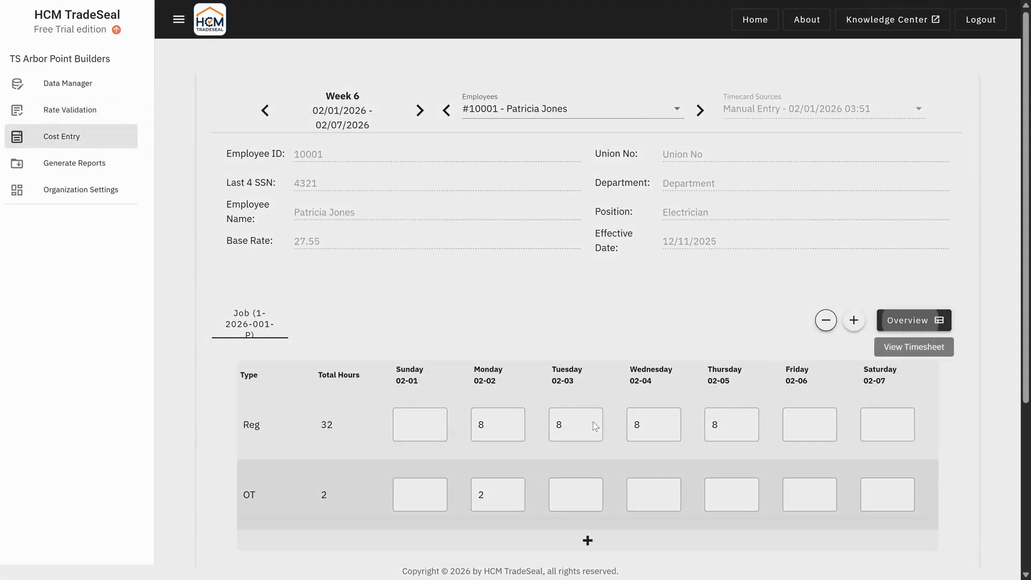
{"action": "left_click", "coordinate": [197, 424]}
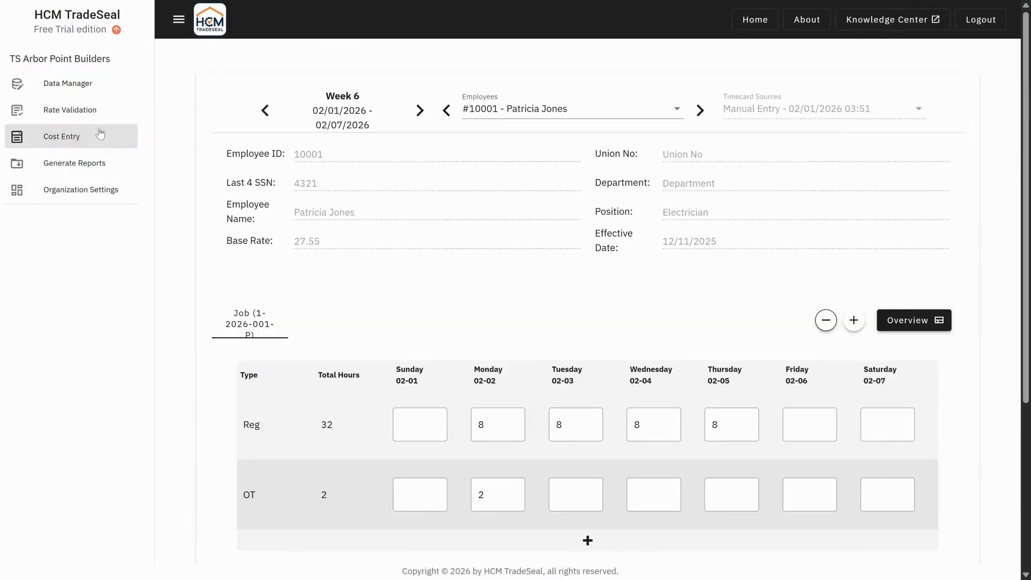
{"action": "left_click", "coordinate": [86, 111]}
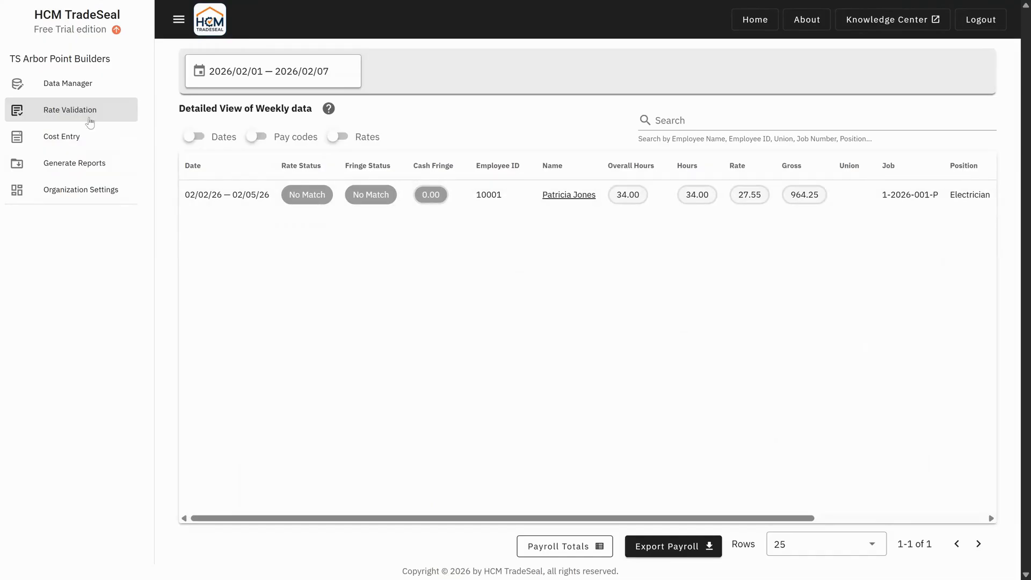
Step: Start a new report and choose Federal Certified Payroll (PDF) as its type
{"action": "left_click", "coordinate": [59, 171]}
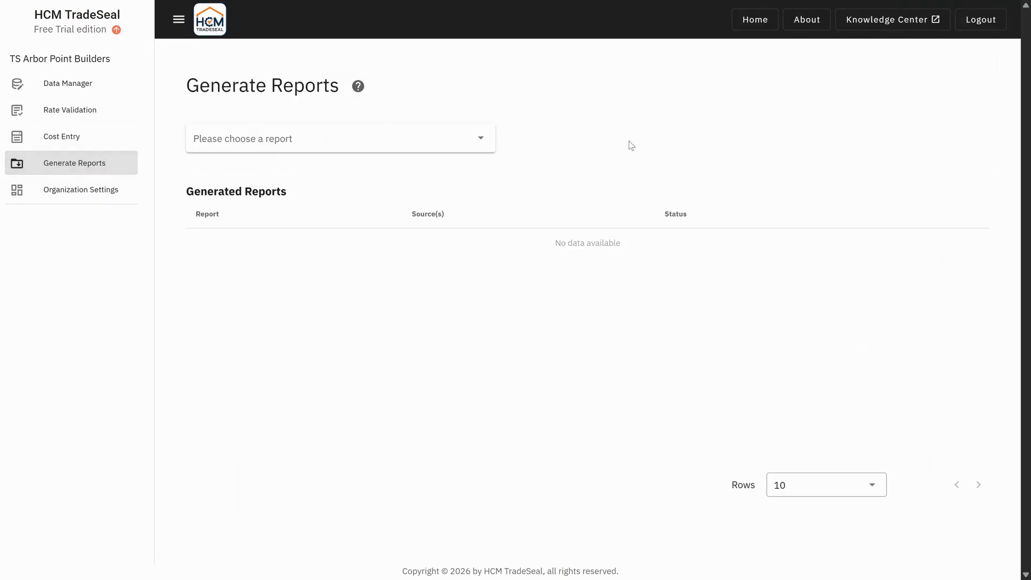
{"action": "left_click", "coordinate": [485, 141]}
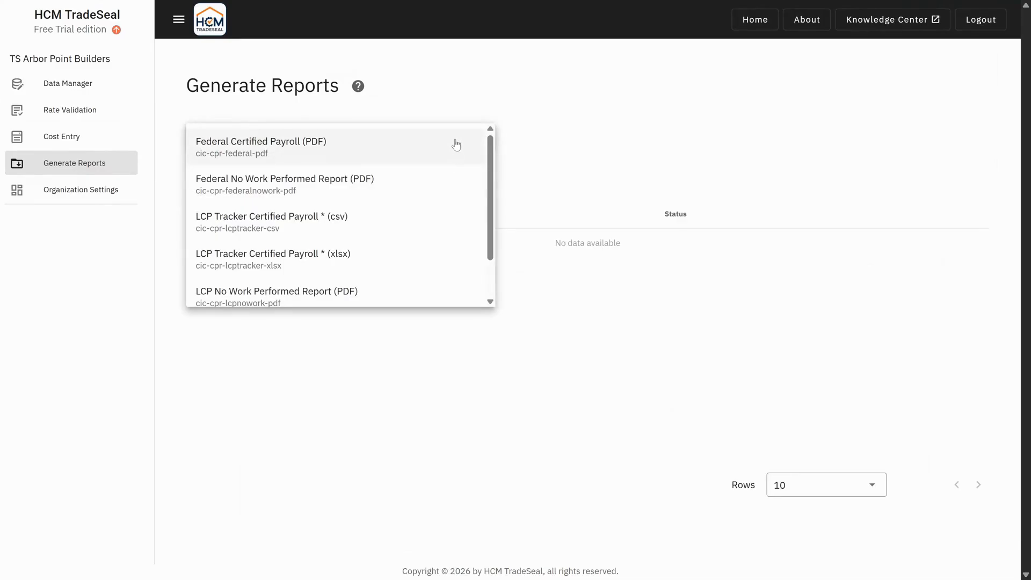
{"action": "scroll", "coordinate": [387, 270], "scroll_direction": "down", "scroll_amount": 1}
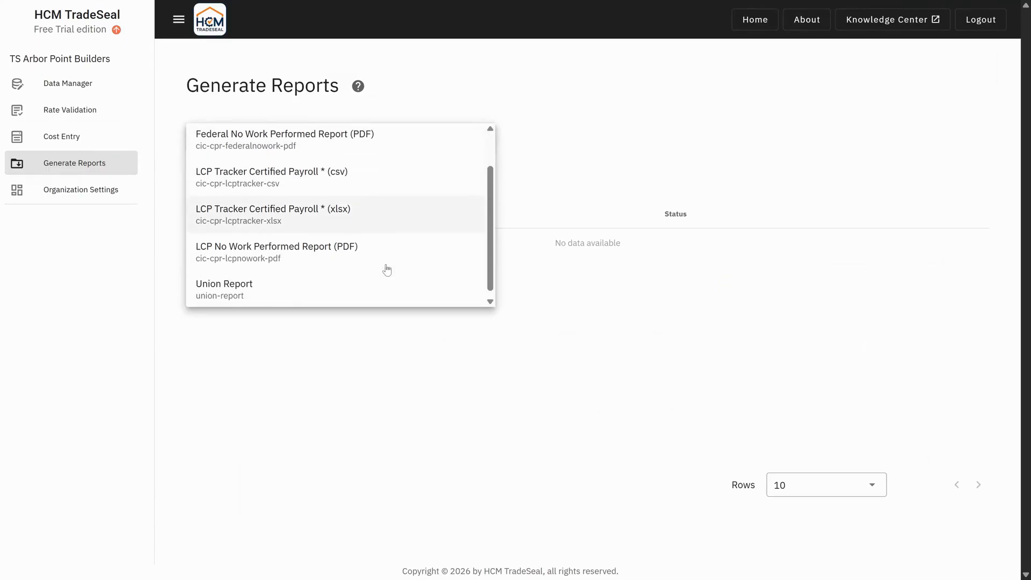
{"action": "scroll", "coordinate": [387, 270], "scroll_direction": "up", "scroll_amount": 1}
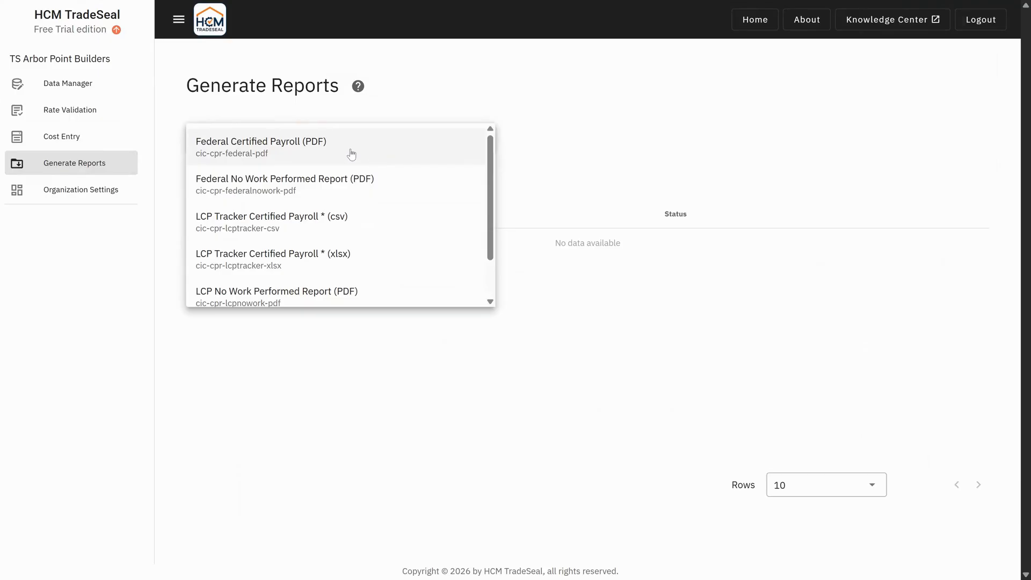
{"action": "left_click", "coordinate": [352, 155]}
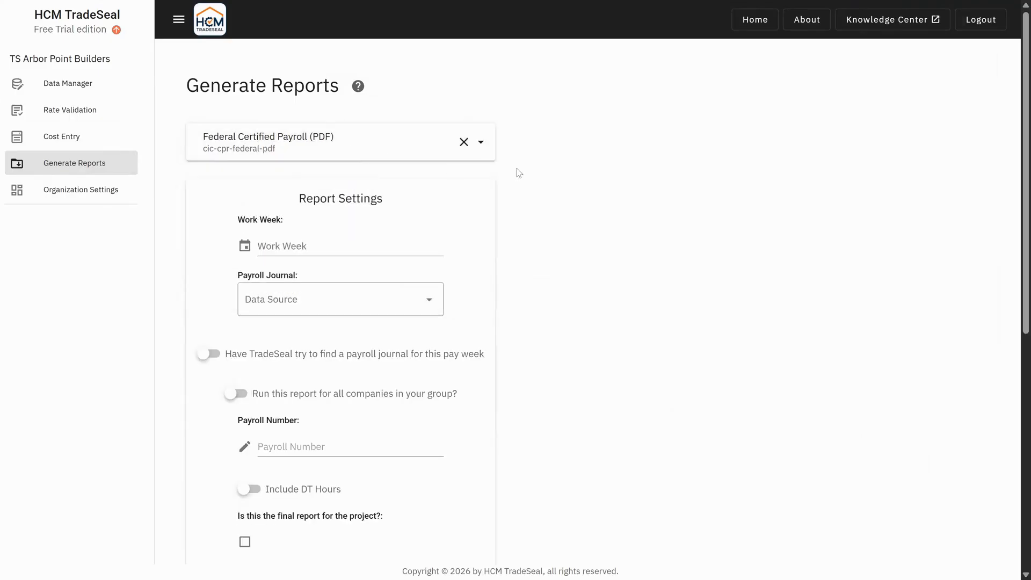
Step: Set the report's work week to 2026/02/01 — 2026/02/07
{"action": "left_click", "coordinate": [365, 253]}
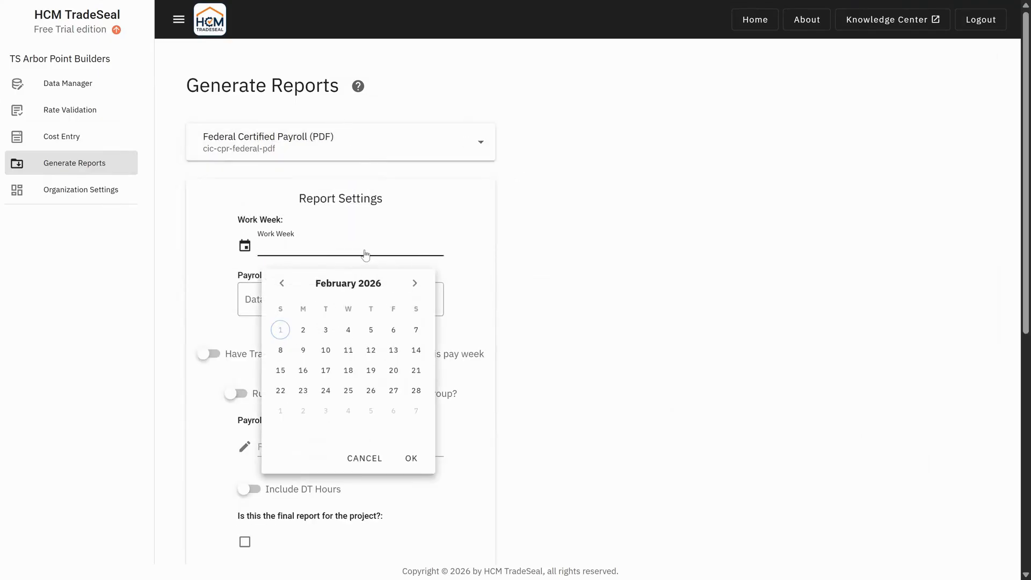
{"action": "left_click", "coordinate": [399, 335]}
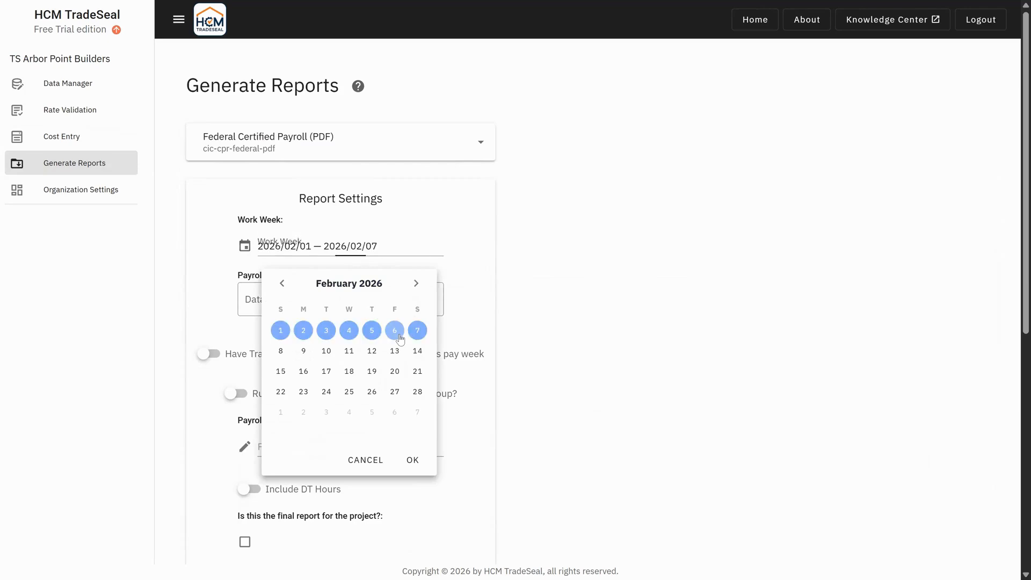
{"action": "left_click", "coordinate": [412, 460]}
Step: Enter 1 as the payroll number in the report settings
{"action": "scroll", "coordinate": [616, 255], "scroll_direction": "down", "scroll_amount": 1}
{"action": "scroll", "coordinate": [616, 256], "scroll_direction": "down", "scroll_amount": 1}
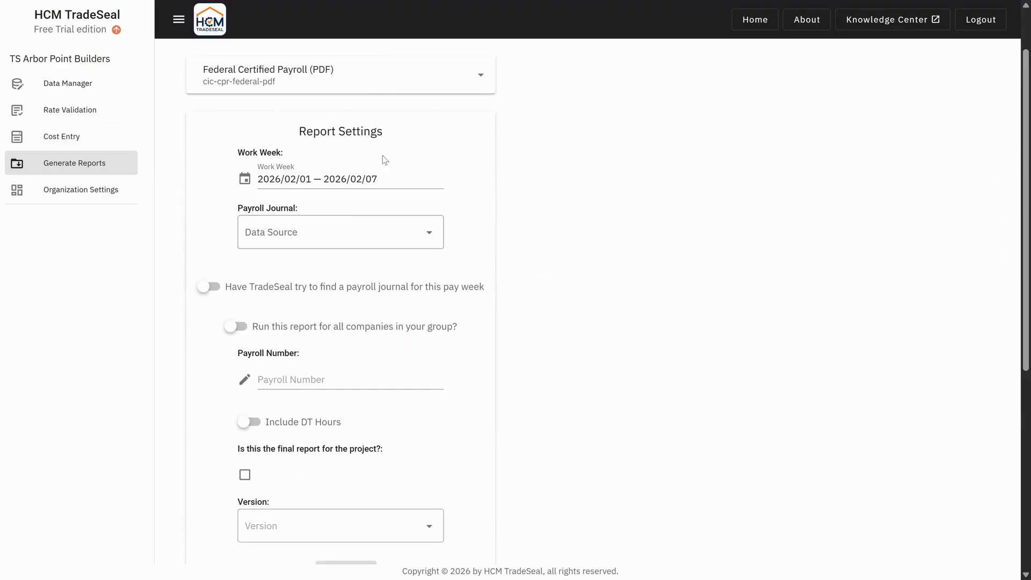
{"action": "scroll", "coordinate": [574, 227], "scroll_direction": "down", "scroll_amount": 1}
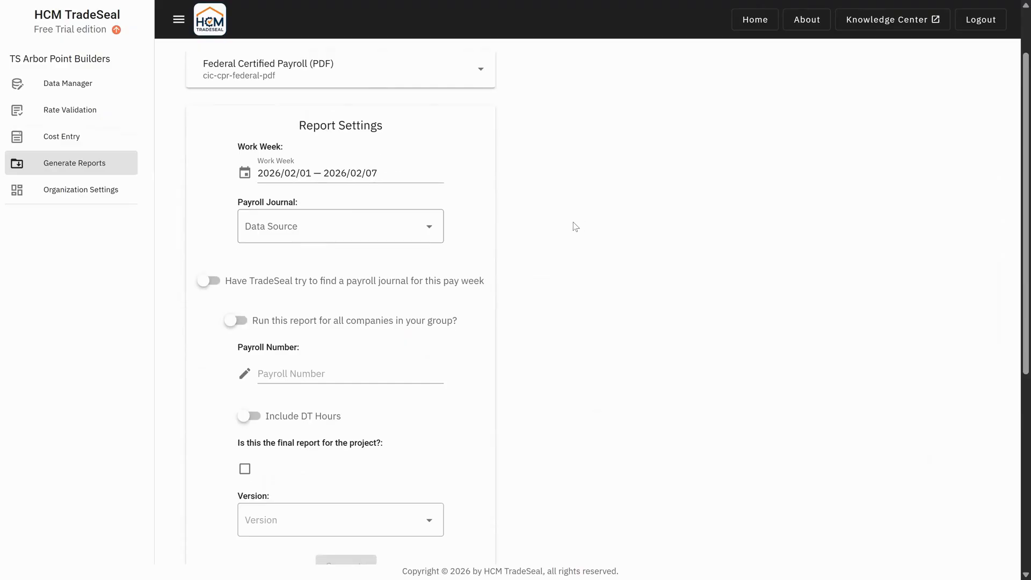
{"action": "scroll", "coordinate": [617, 191], "scroll_direction": "down", "scroll_amount": 1}
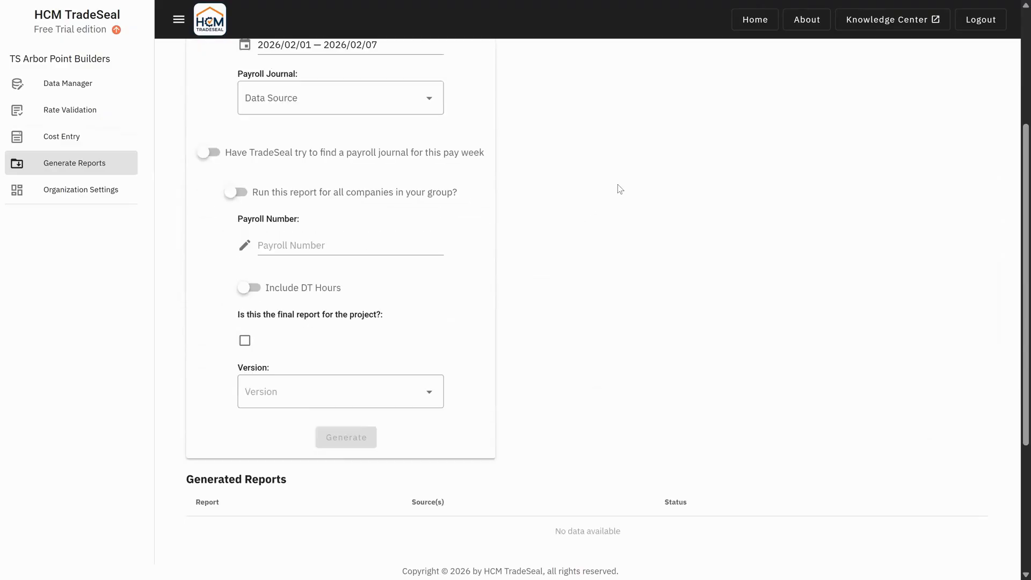
{"action": "left_click", "coordinate": [294, 244]}
{"action": "type", "text": "1"}
{"action": "left_click", "coordinate": [566, 256]}
Step: Select the Revision January 2025 form version, expiring January 2028, and generate the report
{"action": "scroll", "coordinate": [568, 256], "scroll_direction": "down", "scroll_amount": 1}
{"action": "scroll", "coordinate": [567, 257], "scroll_direction": "down", "scroll_amount": 1}
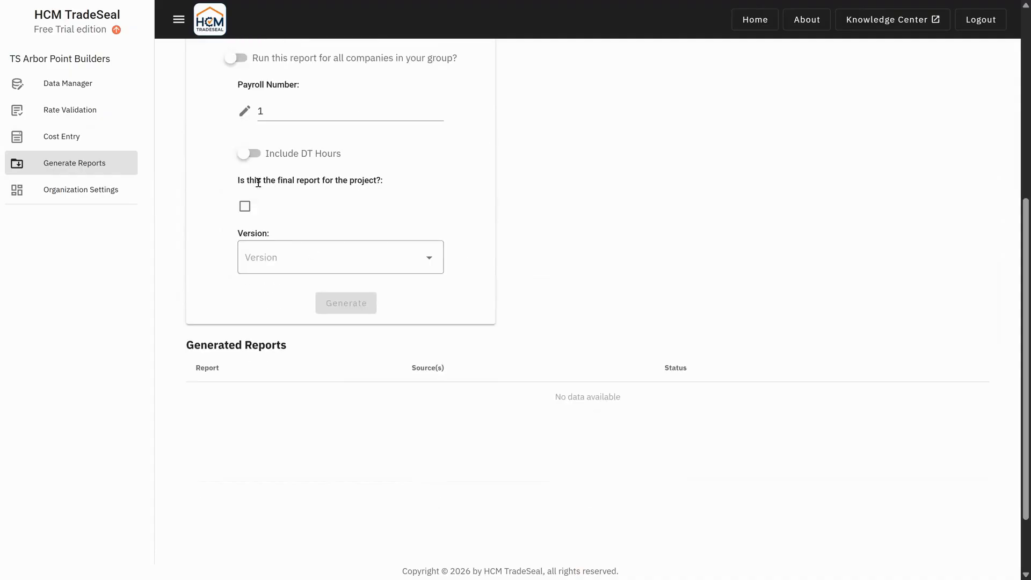
{"action": "left_click", "coordinate": [292, 258]}
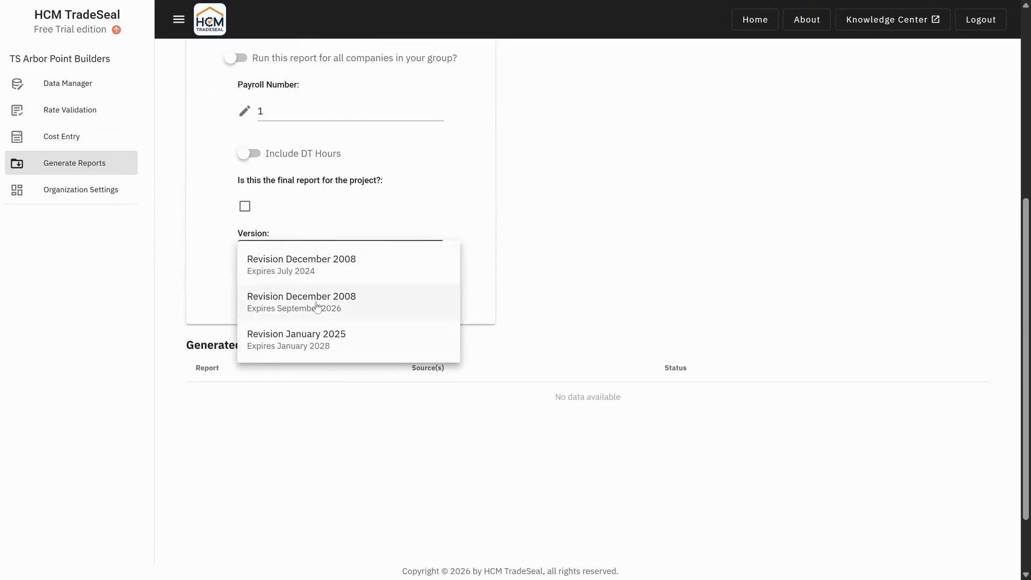
{"action": "left_click", "coordinate": [301, 344]}
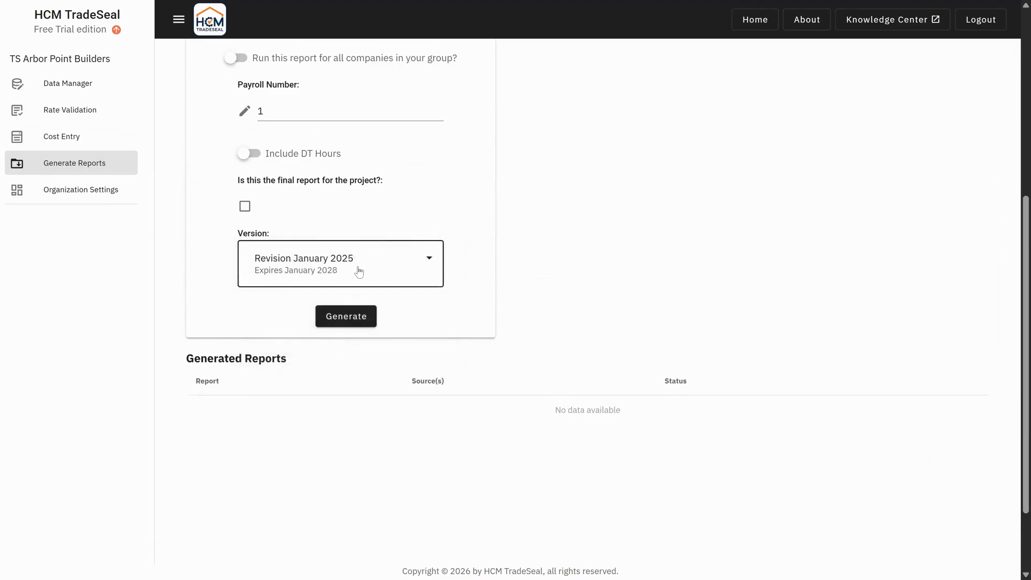
{"action": "left_click", "coordinate": [341, 324]}
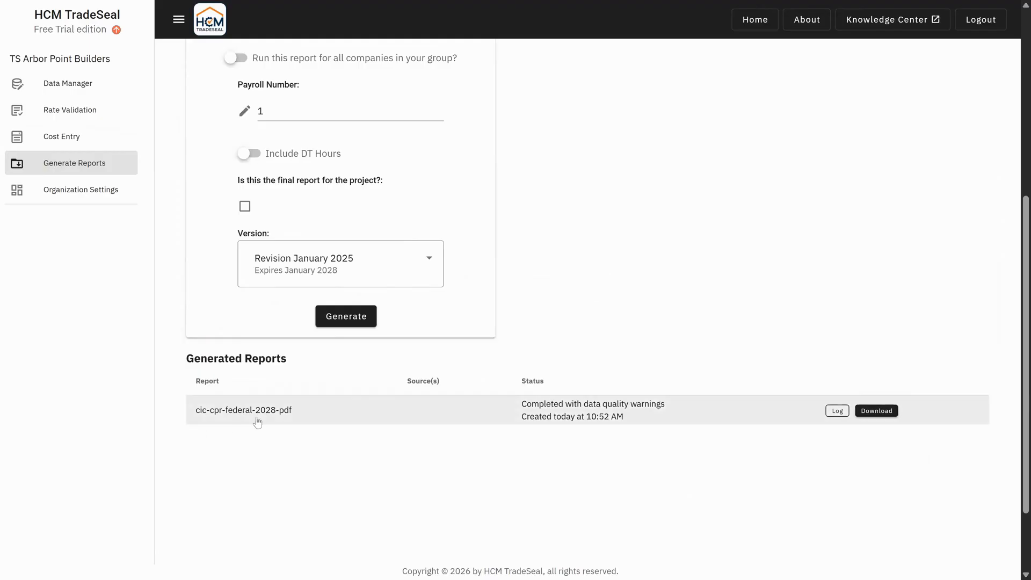
Step: Check the generated report's log and switch to the certified payroll PDF to view the form
{"action": "left_click", "coordinate": [836, 412]}
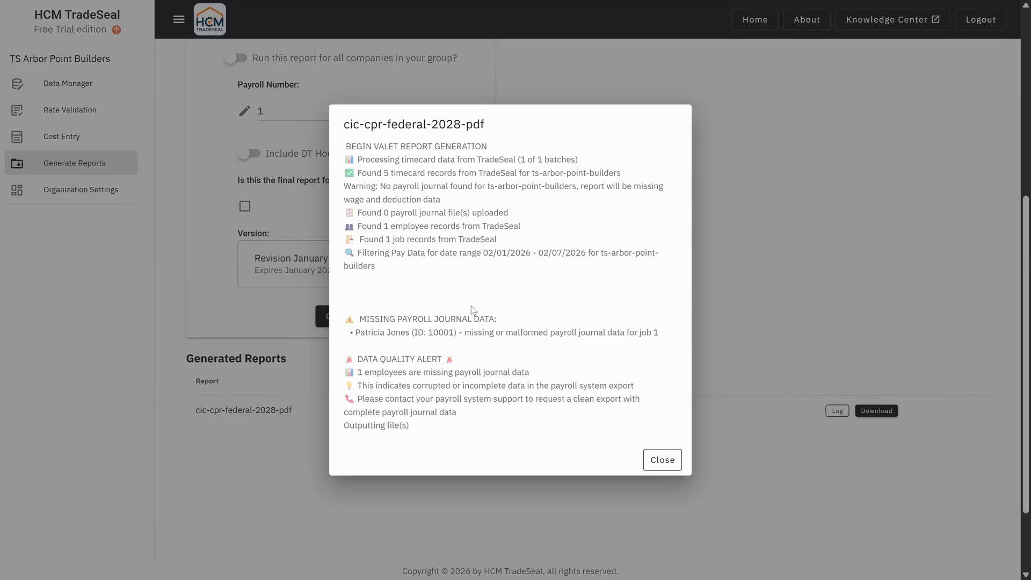
{"action": "left_click", "coordinate": [706, 283]}
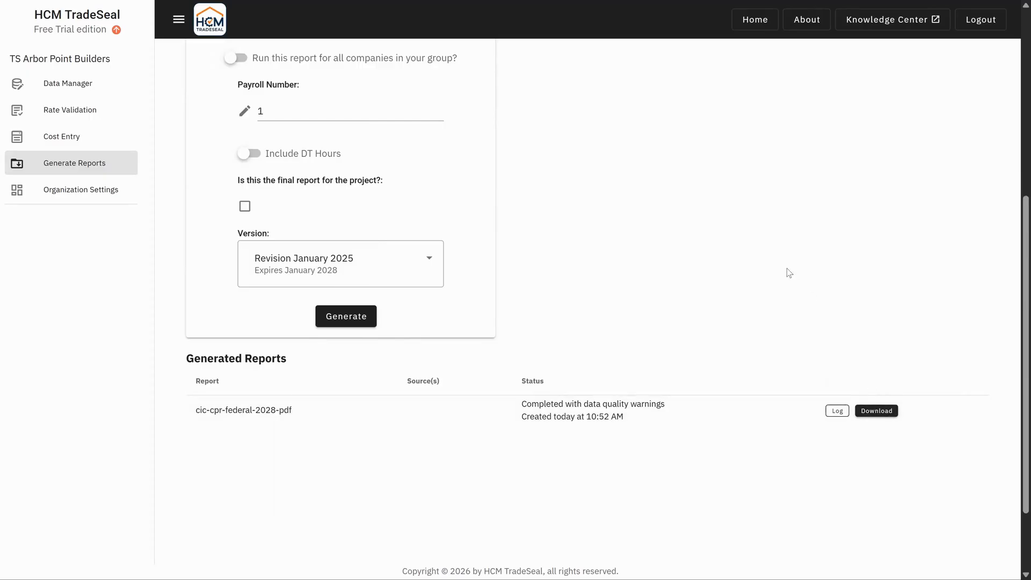
{"action": "key", "text": "ctrl+Tab"}
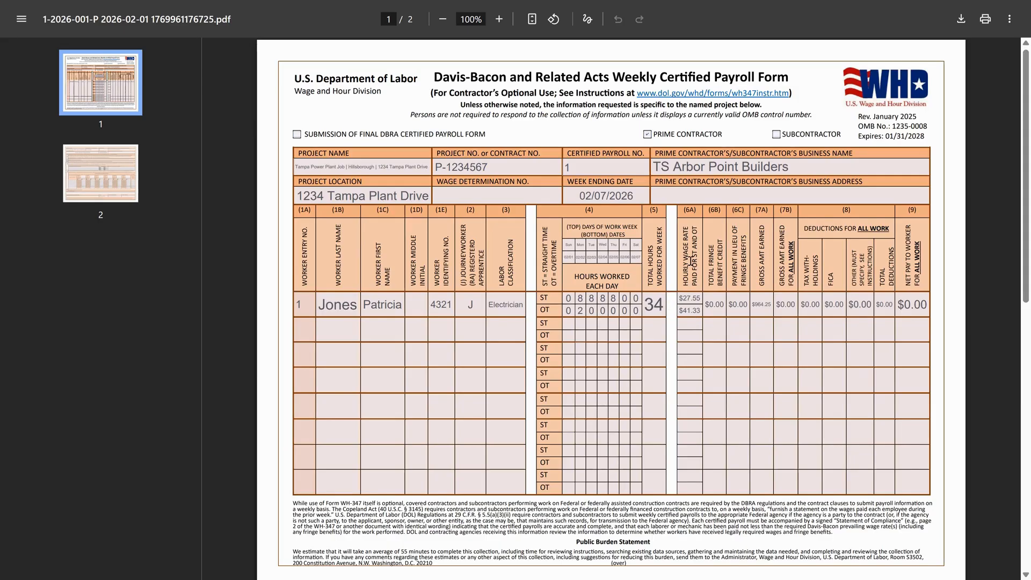
{"action": "key", "text": "alt+Tab"}
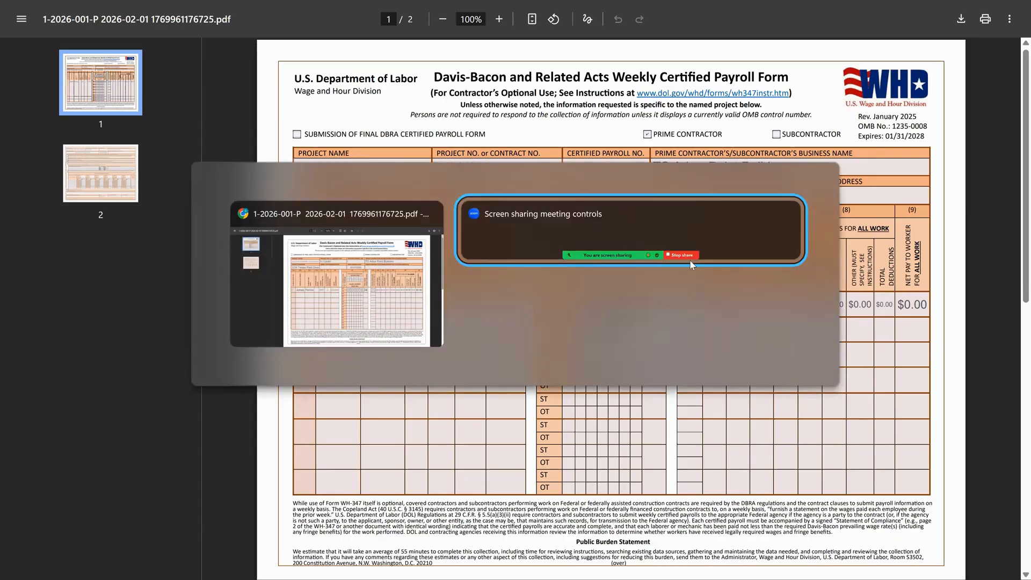
Step: Return to HCM TradeSeal and check the employee's rate breakdown in Rate Validation for 2026/02/01 — 2026/02/07
{"action": "key", "text": "alt+Tab"}
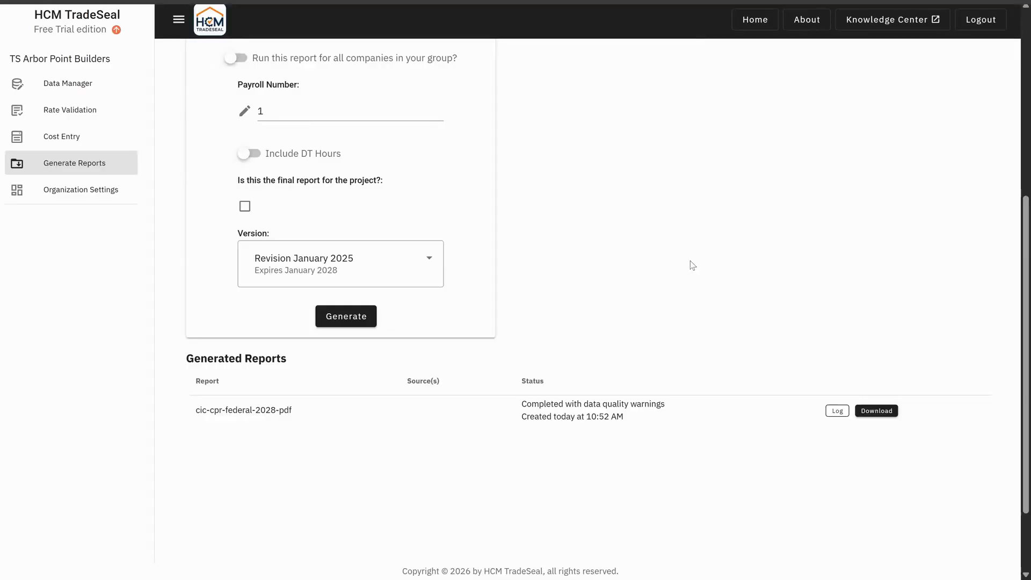
{"action": "left_click", "coordinate": [97, 112]}
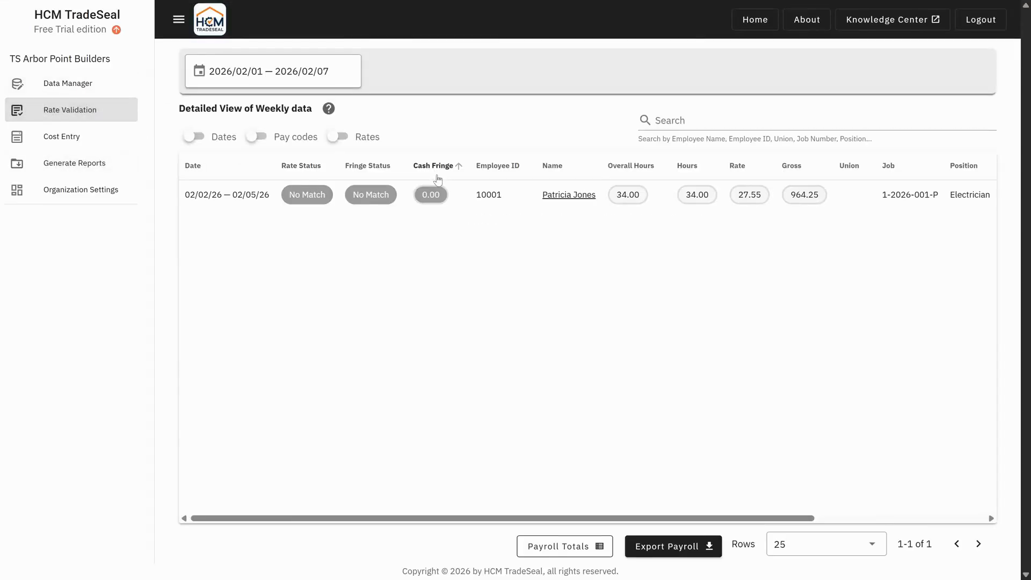
{"action": "mouse_move", "coordinate": [750, 200]}
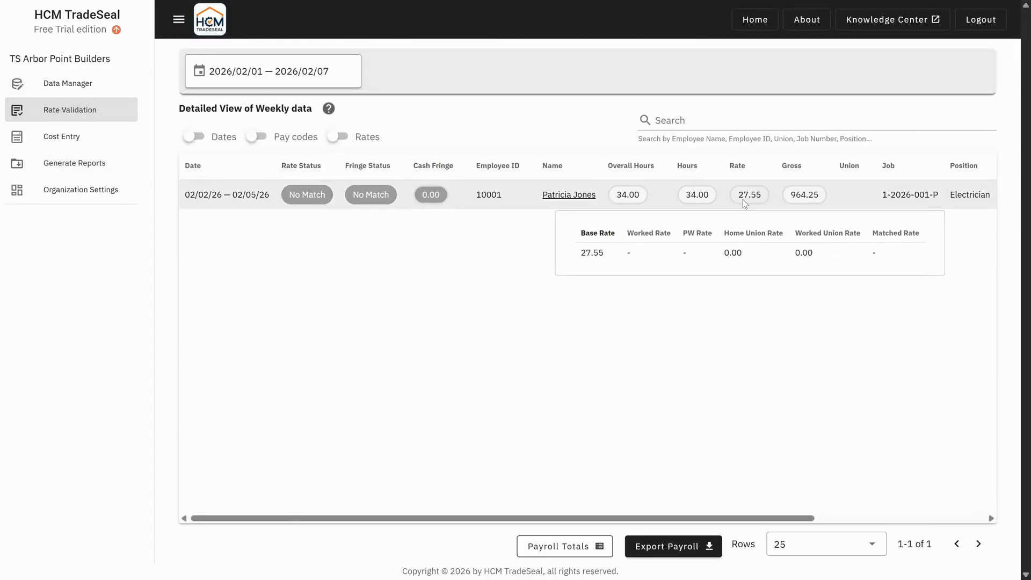
{"action": "left_click", "coordinate": [108, 83]}
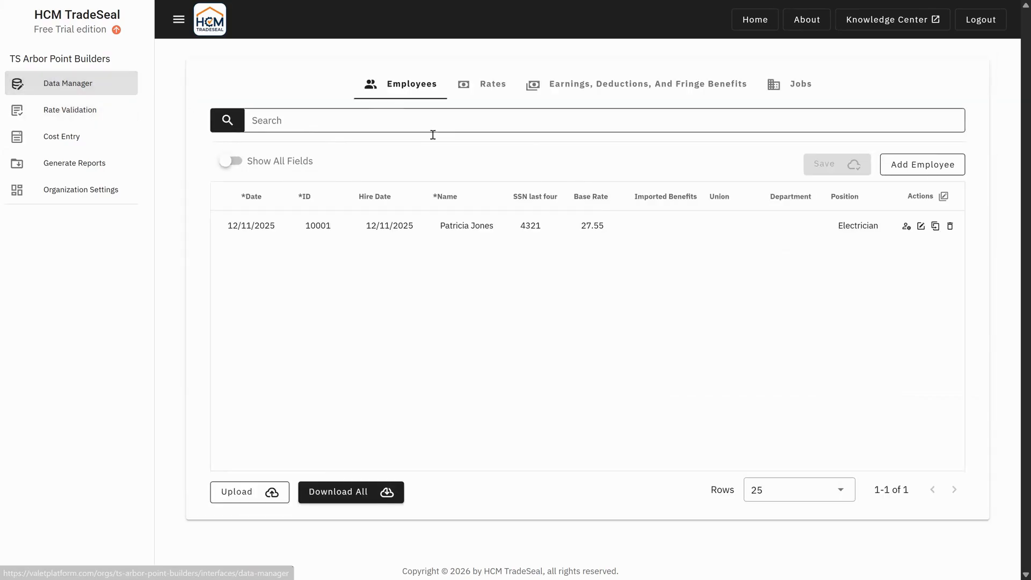
{"action": "left_click", "coordinate": [90, 116]}
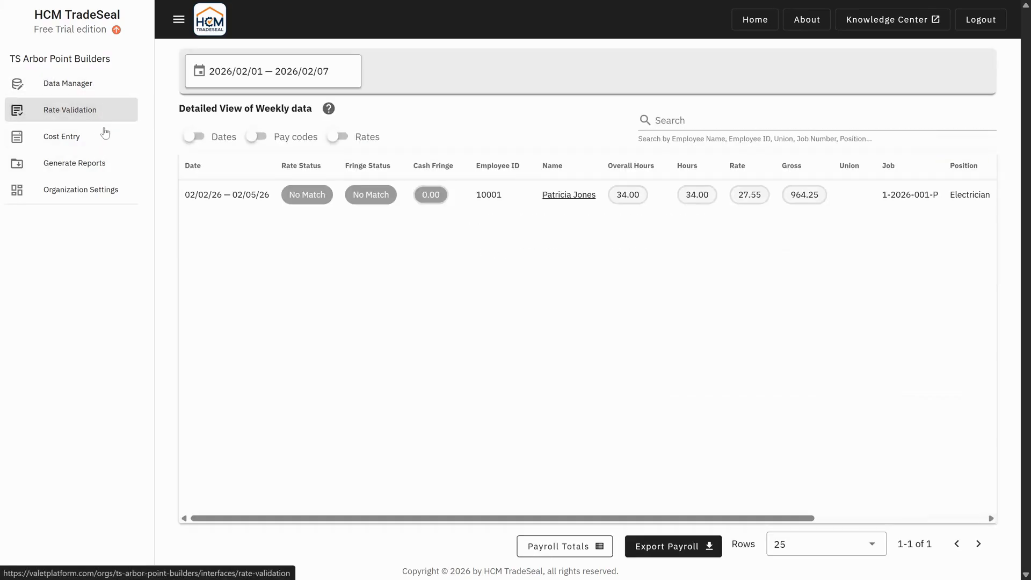
Step: Compare the certified payroll PDF with the WageFinder prevailing wage page for an electrician in Hillsborough, Florida, and return to the PDF
{"action": "key", "text": "ctrl+Tab"}
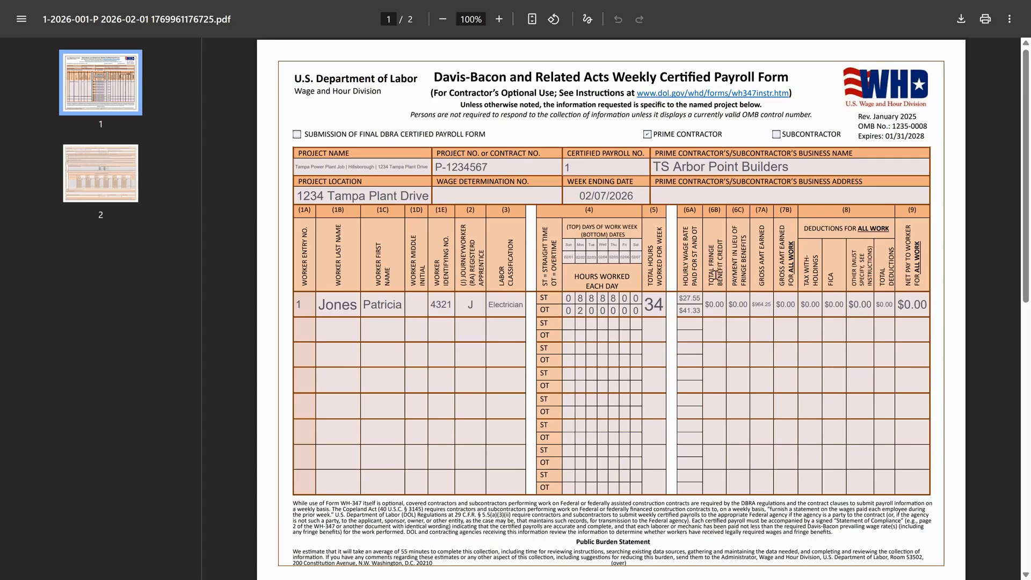
{"action": "key", "text": "ctrl+Tab"}
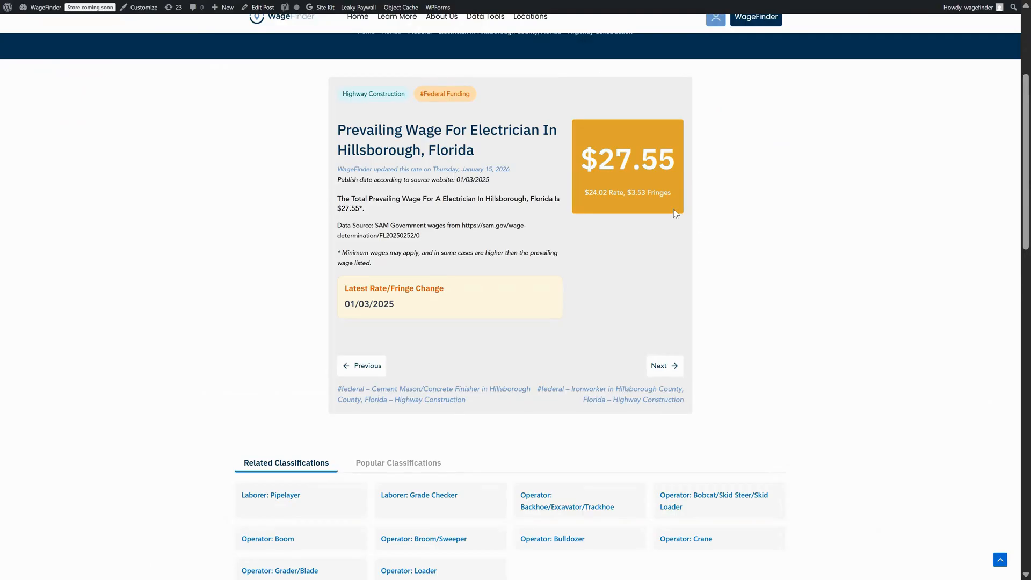
{"action": "key", "text": "ctrl+Tab"}
{"action": "key", "text": "ctrl+Tab"}
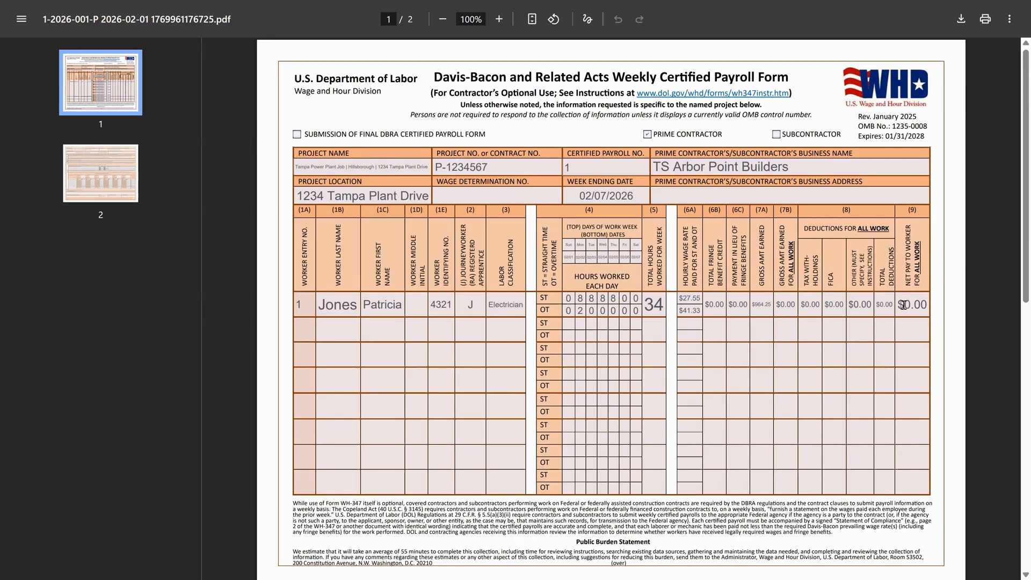
Step: On the worker's row of the payroll form, enter 1108 as gross amount for all work and 109.03 as tax withholdings
{"action": "left_click", "coordinate": [787, 306]}
{"action": "key", "text": "BackSpace"}
{"action": "type", "text": "1108"}
{"action": "left_click", "coordinate": [814, 306]}
{"action": "left_click", "coordinate": [806, 300]}
{"action": "key", "text": "shift+Right"}
{"action": "type", "text": "109"}
Step: Fill in the worker's deductions with 54.00 for FICA and 72.00 for other
{"action": "left_click", "coordinate": [838, 309]}
{"action": "key", "text": "shift+Right"}
{"action": "type", "text": "54"}
{"action": "left_click", "coordinate": [862, 307]}
{"action": "left_click_drag", "start_coordinate": [855, 304], "coordinate": [860, 305]}
{"action": "type", "text": "72"}
Step: Enter 205 as the worker's total deductions and 897 as the net pay for all work
{"action": "left_click", "coordinate": [888, 308]}
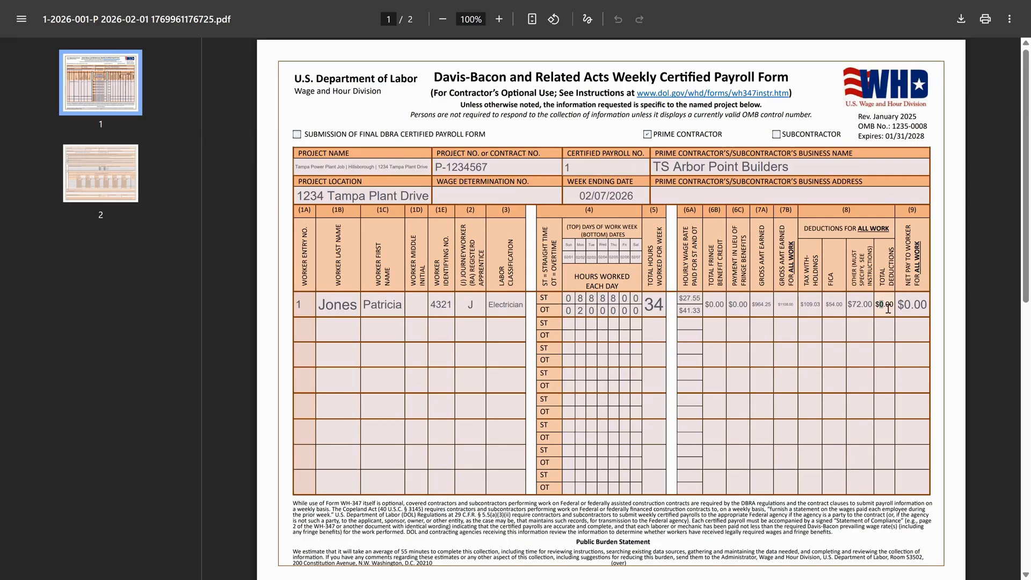
{"action": "type", "text": "205"}
{"action": "left_click", "coordinate": [905, 304]}
{"action": "double_click", "coordinate": [912, 305]}
{"action": "type", "text": "897"}
Step: View page 2 of the payroll form with the certification statement and official's details, and switch back to HCM TradeSeal
{"action": "left_click", "coordinate": [122, 181]}
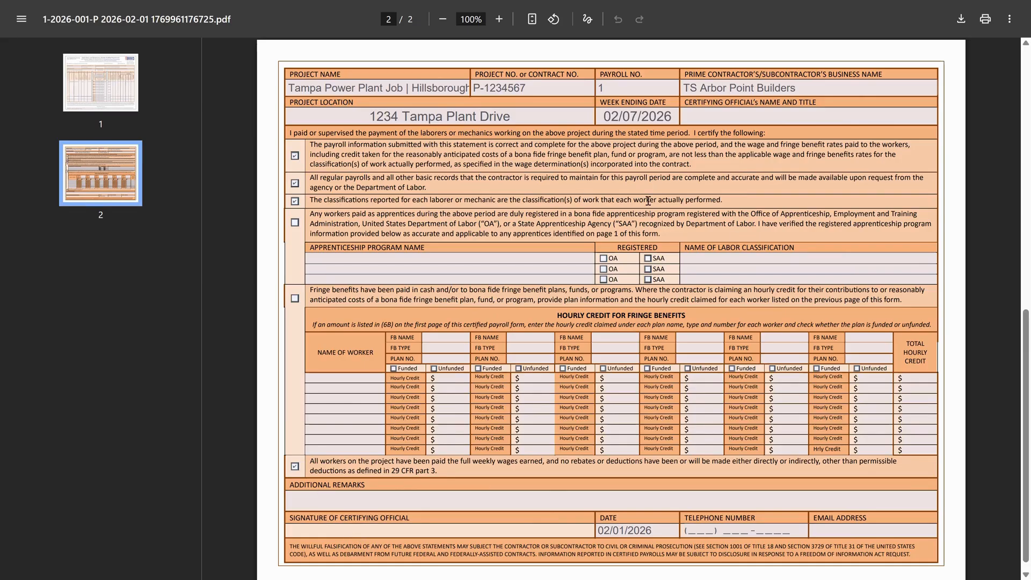
{"action": "key", "text": "ctrl+Tab"}
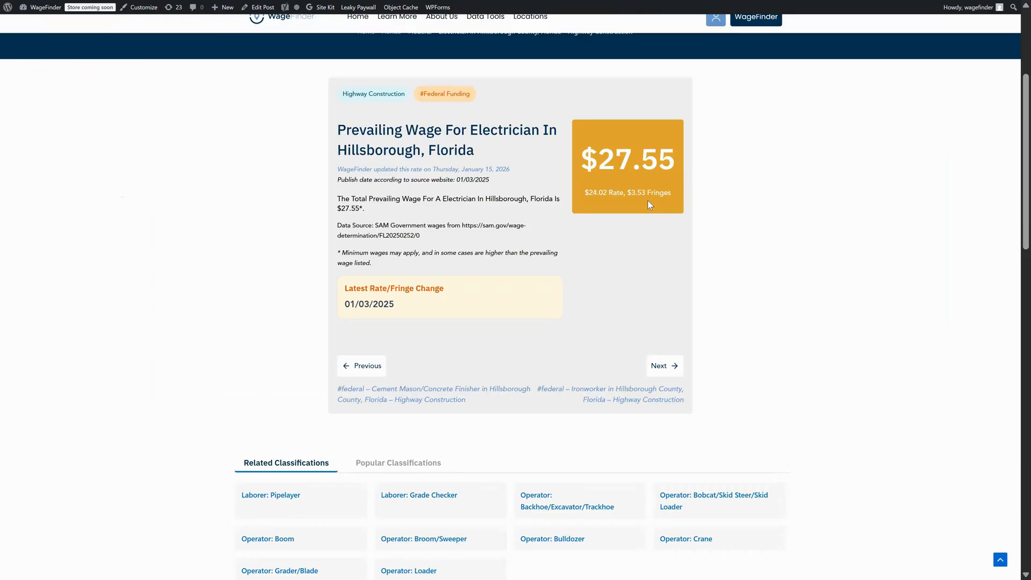
{"action": "key", "text": "ctrl+Tab"}
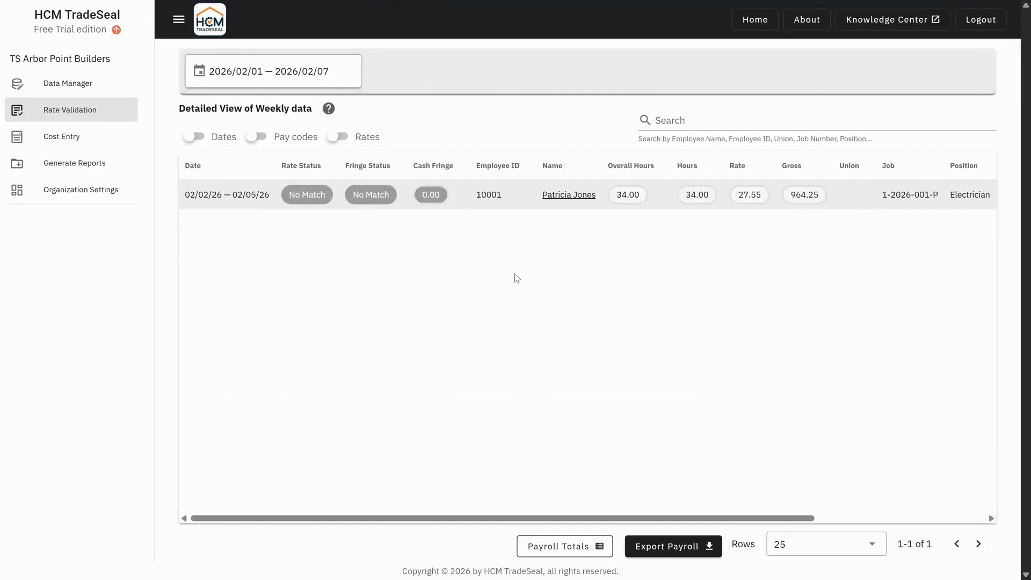
Step: Fill in the organization's company address, officer name, officer title President and phone number, and save the company information
{"action": "left_click", "coordinate": [107, 191]}
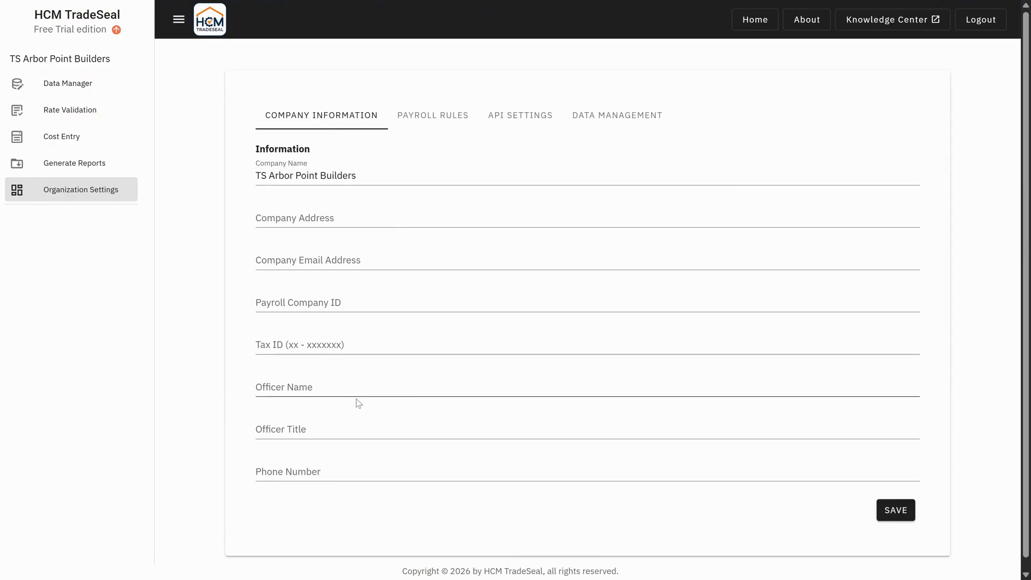
{"action": "left_click", "coordinate": [297, 220]}
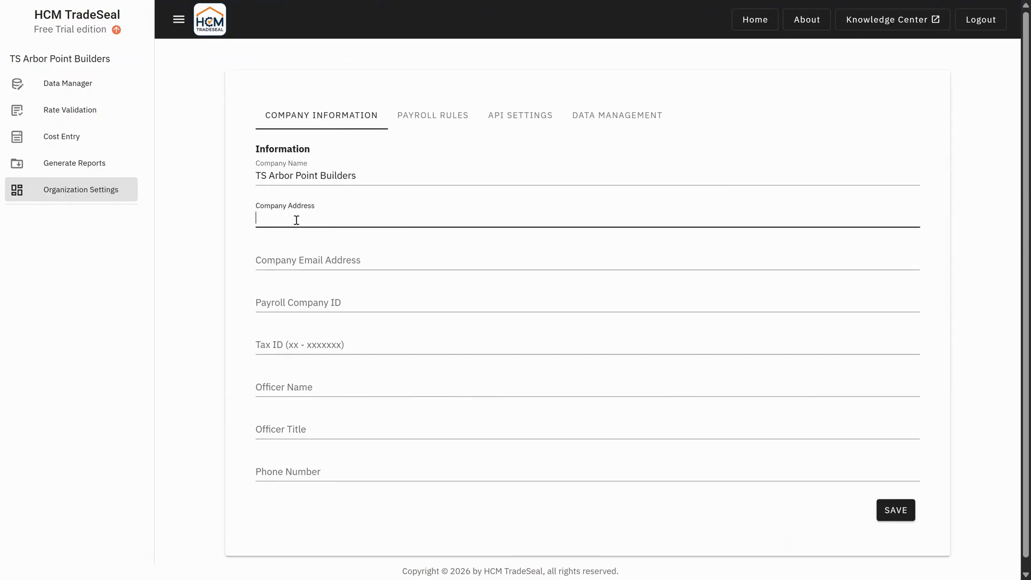
{"action": "type", "text": "1235"}
{"action": "type", "text": "Florida Ave"}
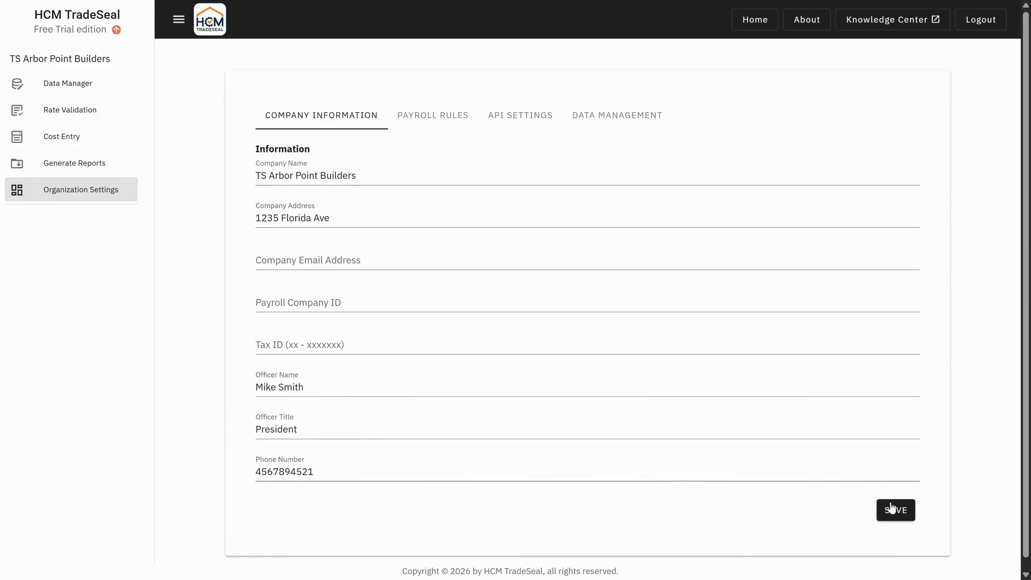
{"action": "left_click", "coordinate": [895, 510]}
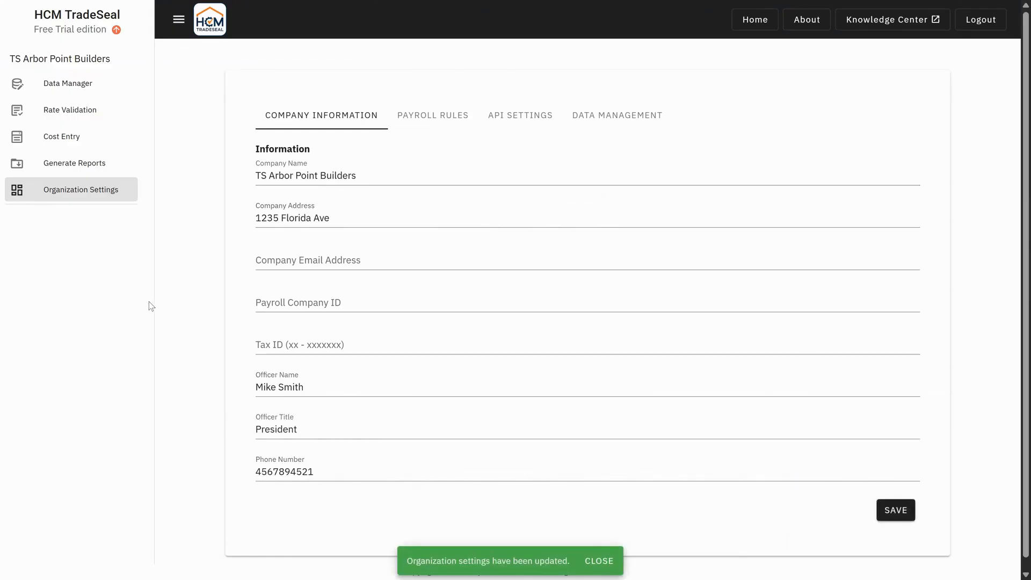
Step: Open the employee's cost entry timecard and advance it to Week 7, 02/08/2026 - 02/14/2026
{"action": "left_click", "coordinate": [104, 90]}
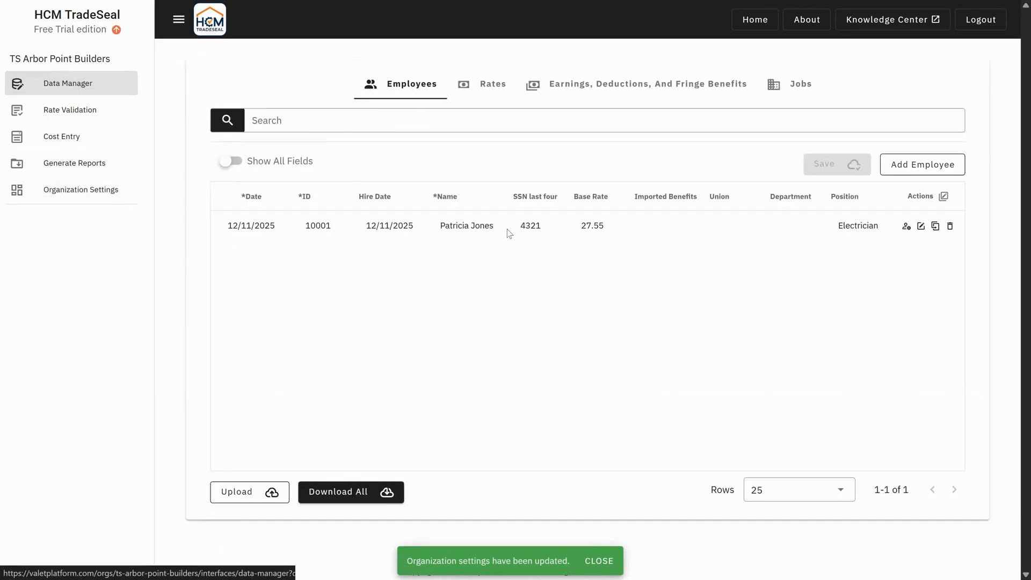
{"action": "left_click", "coordinate": [58, 141]}
{"action": "scroll", "coordinate": [579, 354], "scroll_direction": "down", "scroll_amount": 3}
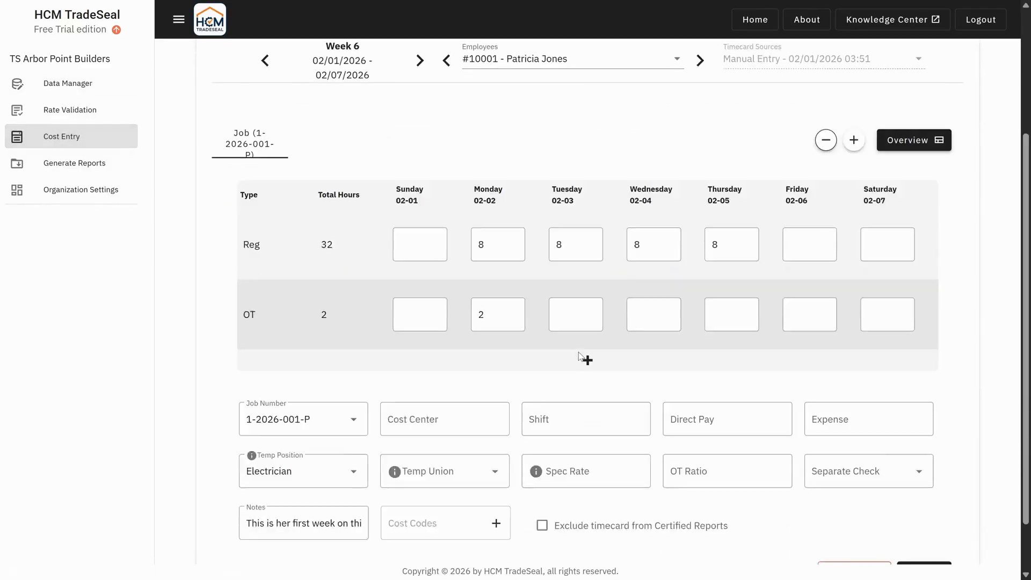
{"action": "scroll", "coordinate": [579, 354], "scroll_direction": "down", "scroll_amount": 1}
{"action": "scroll", "coordinate": [579, 352], "scroll_direction": "up", "scroll_amount": 5}
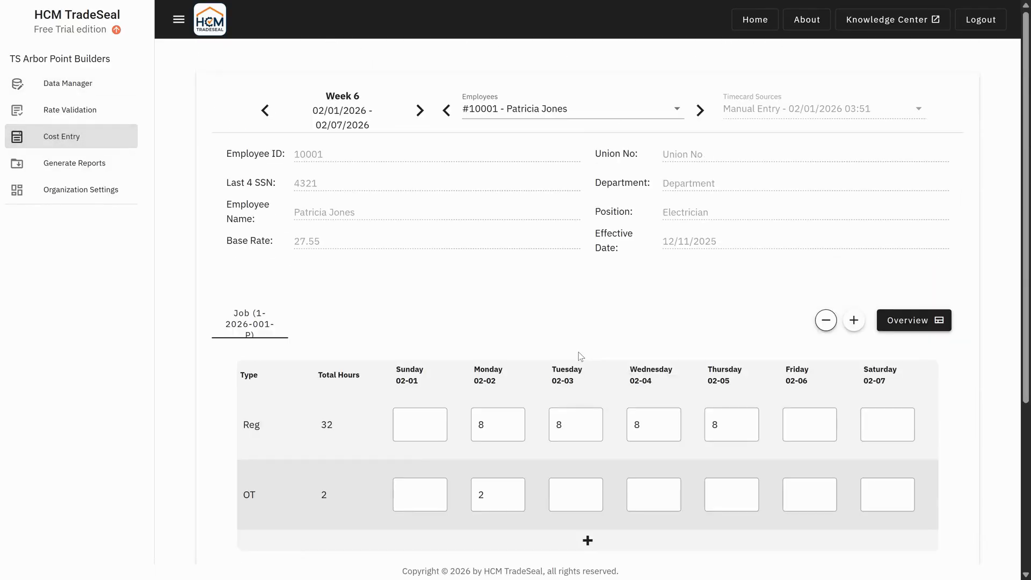
{"action": "left_click", "coordinate": [420, 113]}
Step: Enter 8 regular hours for each day from Monday 02-09 through Friday 02-13
{"action": "left_click", "coordinate": [501, 427]}
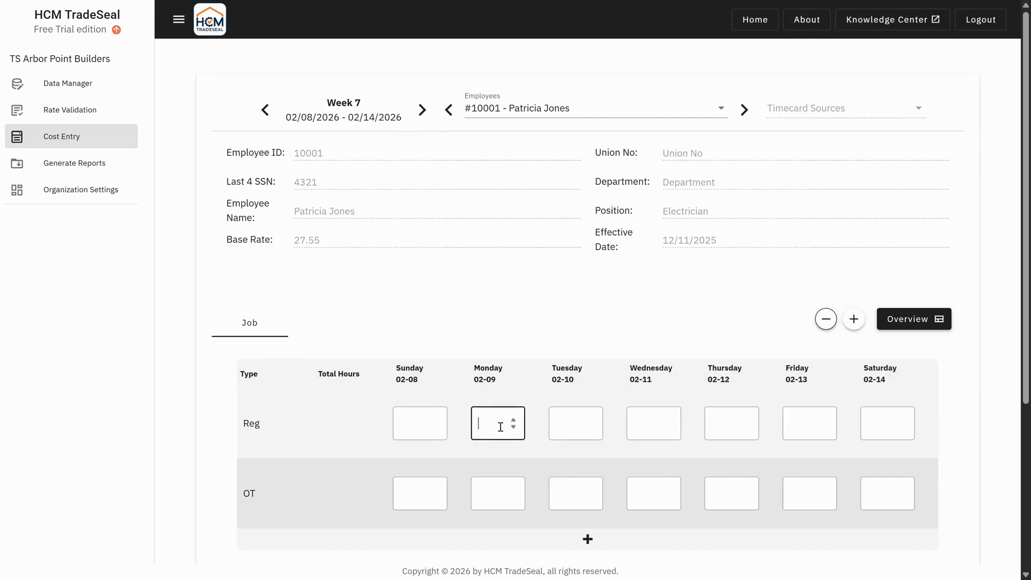
{"action": "type", "text": "8\t8"}
{"action": "key", "text": "Tab"}
{"action": "type", "text": "8"}
{"action": "key", "text": "Tab"}
{"action": "type", "text": "8"}
{"action": "key", "text": "Tab"}
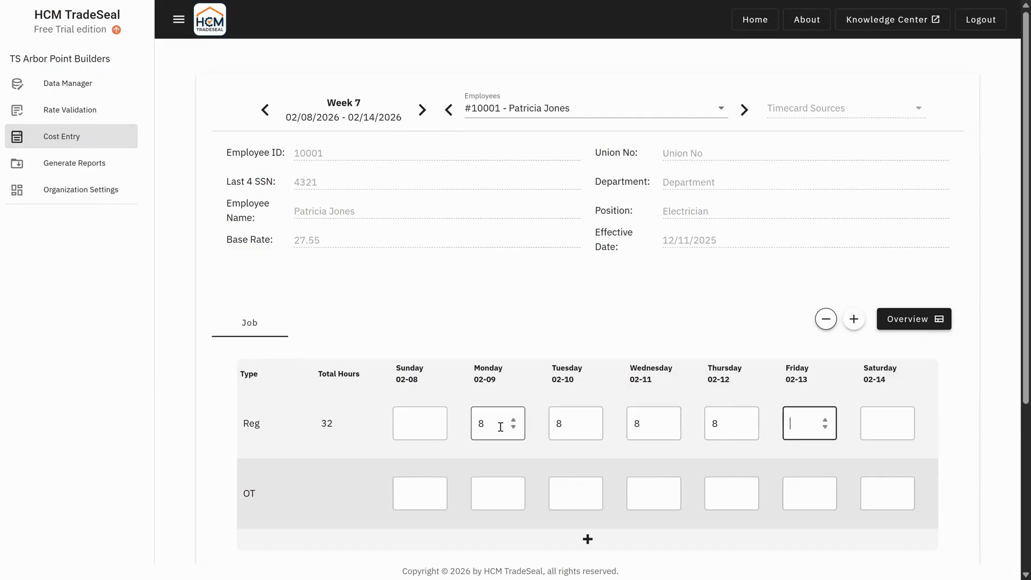
{"action": "type", "text": "8"}
Step: Assign the timecard to job number 1-2026-001-P and save it as a new entry for the week
{"action": "scroll", "coordinate": [453, 308], "scroll_direction": "down", "scroll_amount": 5}
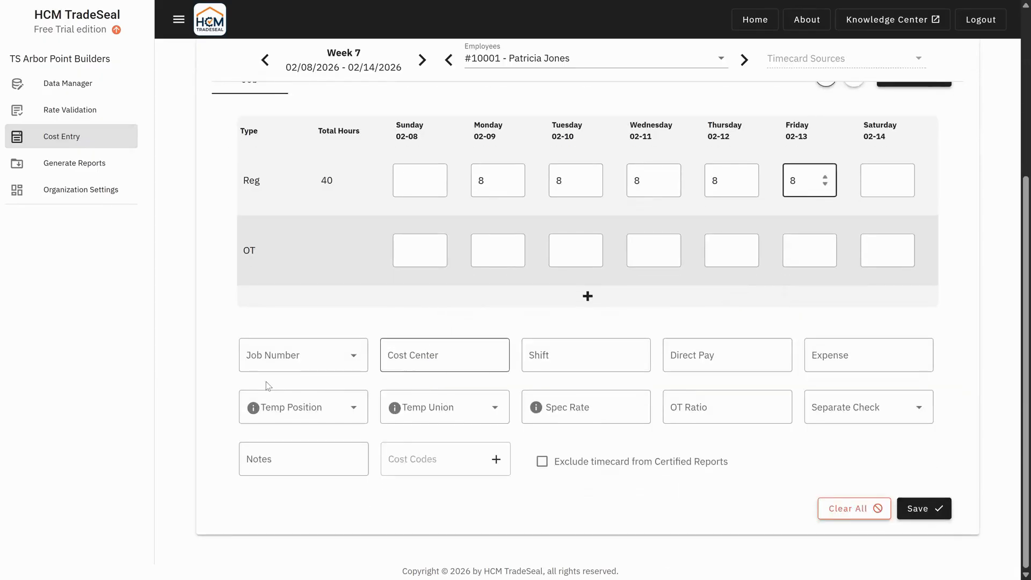
{"action": "left_click", "coordinate": [264, 362]}
{"action": "left_click", "coordinate": [277, 392]}
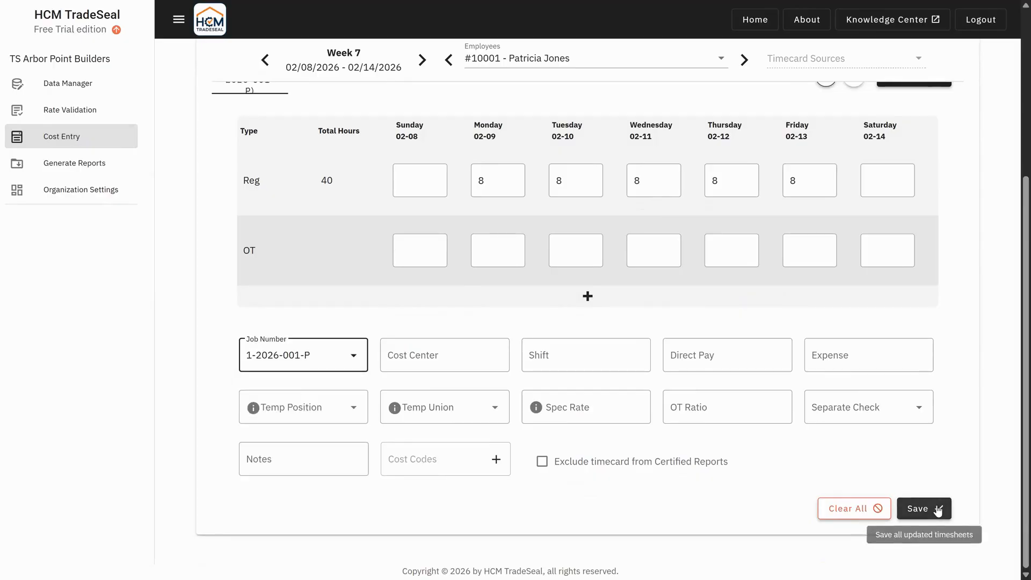
{"action": "left_click", "coordinate": [913, 510]}
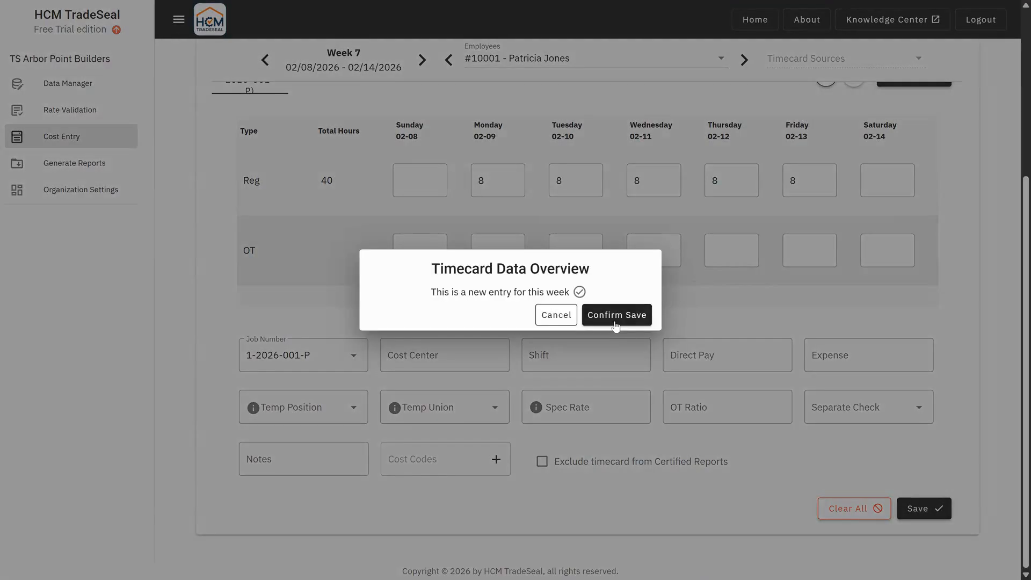
{"action": "left_click", "coordinate": [612, 319]}
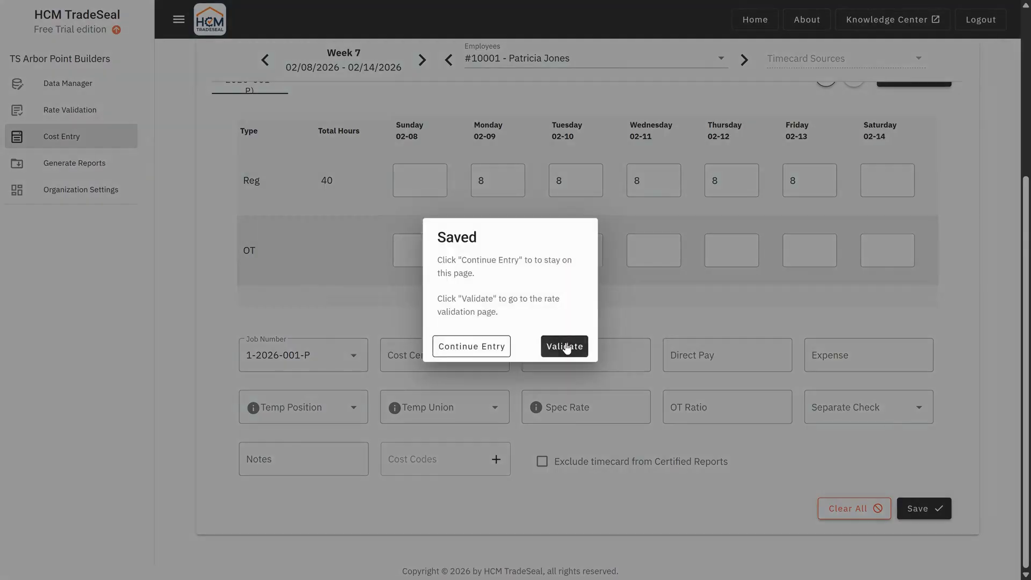
Step: Proceed to rate validation and set the period to 2026/02/08 — 2026/02/14 to check the new hours and rate
{"action": "left_click", "coordinate": [566, 346]}
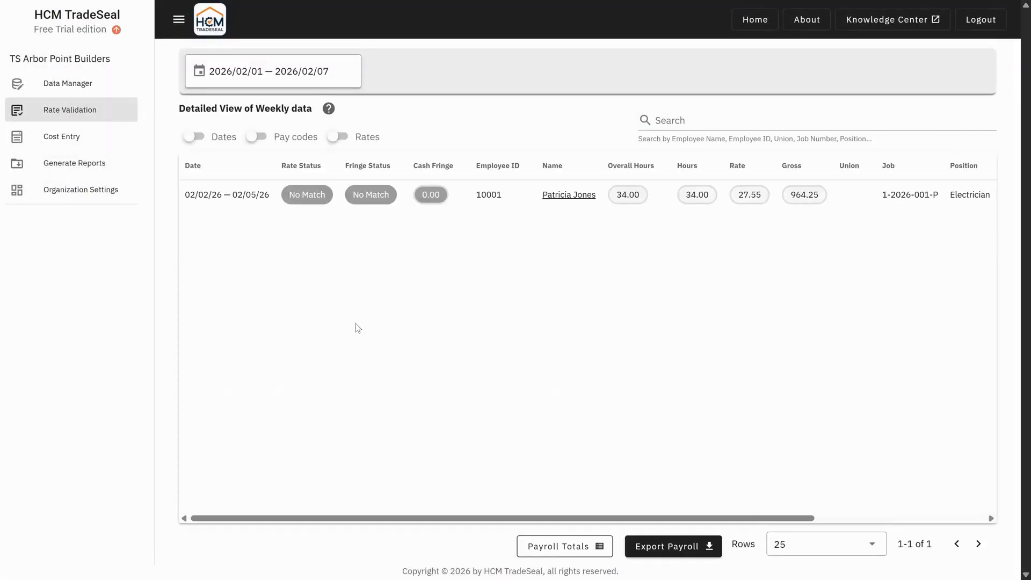
{"action": "left_click", "coordinate": [309, 78]}
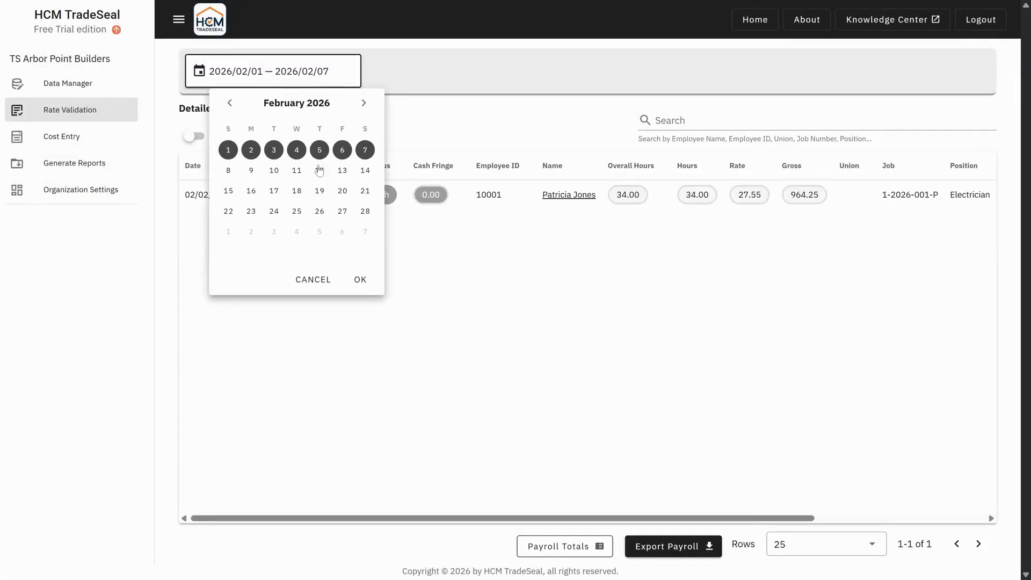
{"action": "left_click", "coordinate": [319, 168]}
{"action": "left_click", "coordinate": [359, 279]}
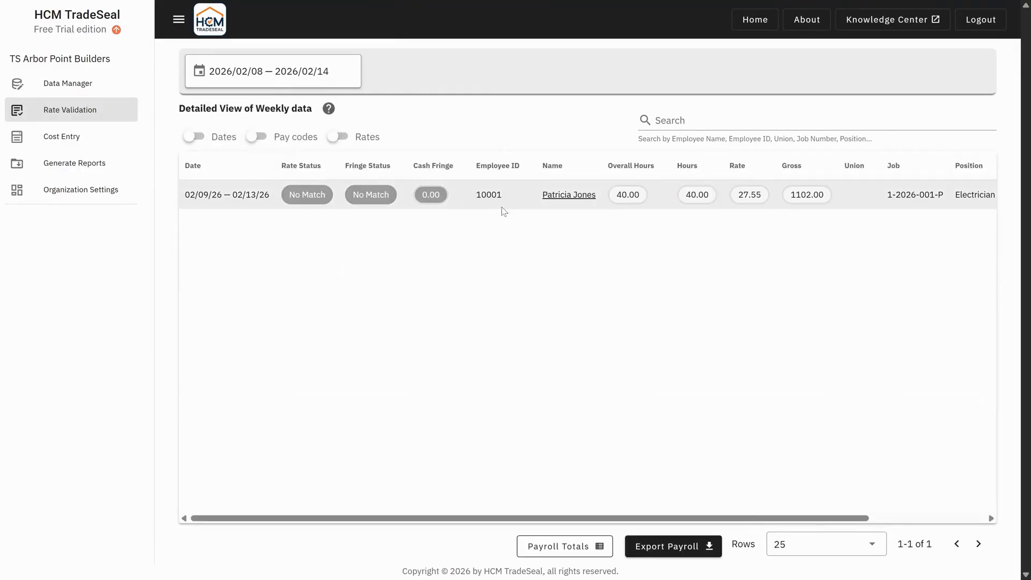
{"action": "mouse_move", "coordinate": [755, 198]}
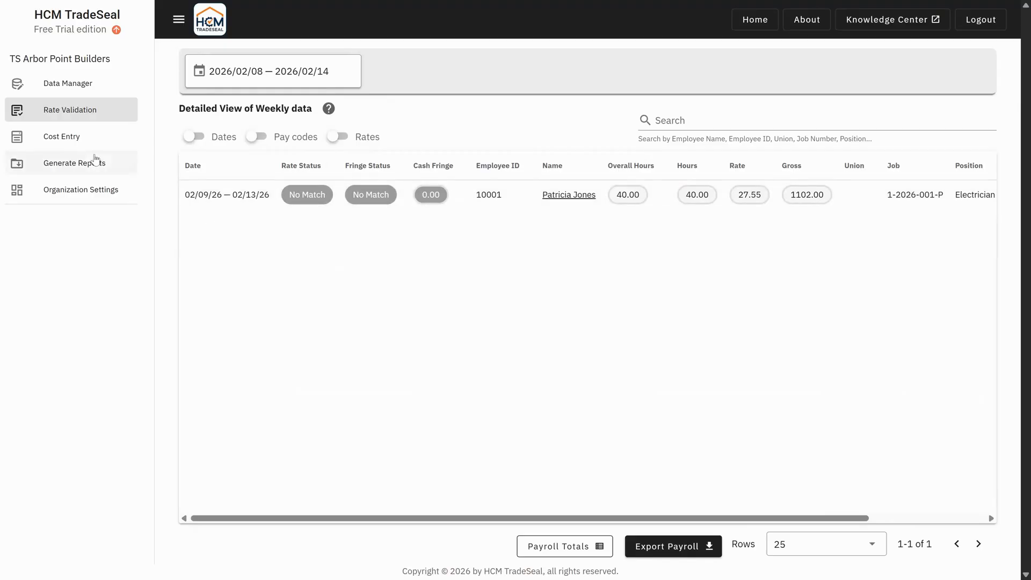
Step: Start a new report and select LCP Tracker Certified Payroll (xlsx) as its type
{"action": "left_click", "coordinate": [104, 177]}
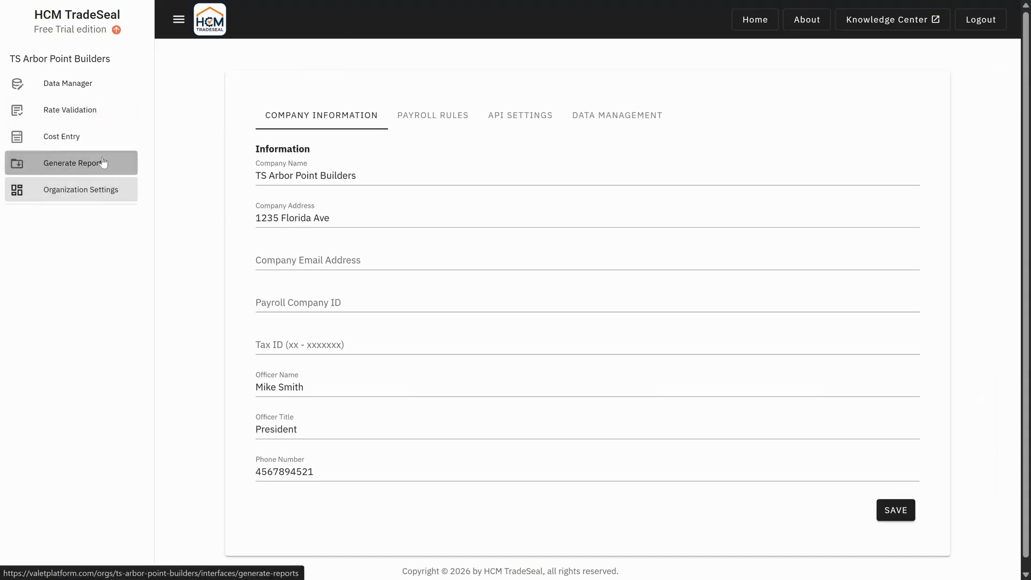
{"action": "left_click", "coordinate": [99, 159]}
{"action": "left_click", "coordinate": [309, 137]}
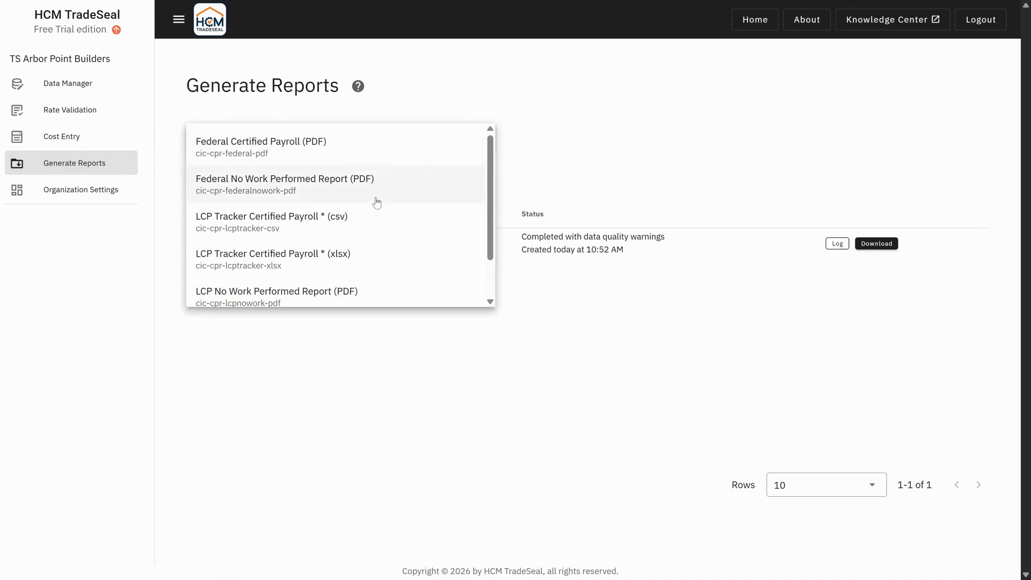
{"action": "left_click", "coordinate": [343, 272]}
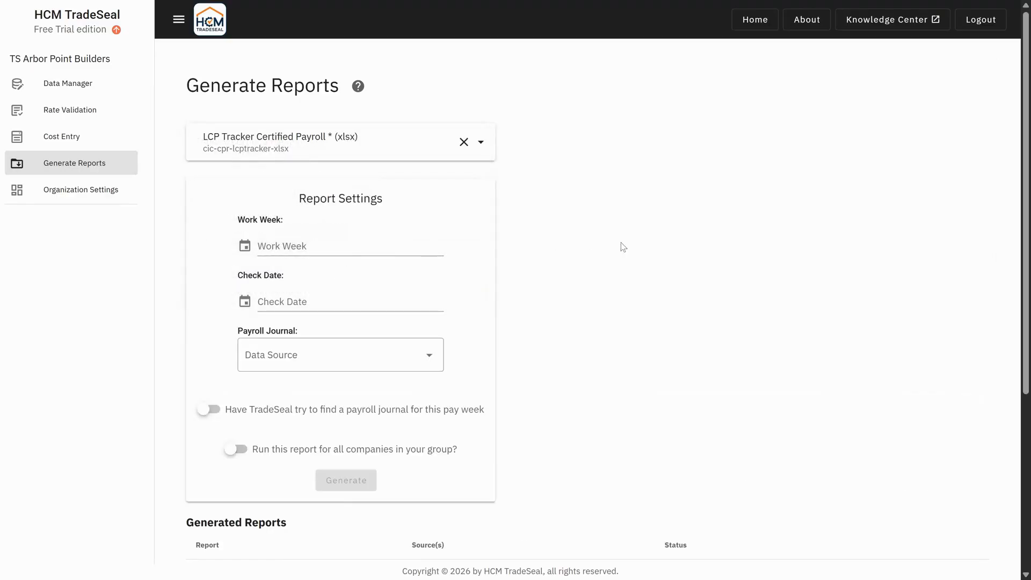
Step: Set the report's work week to 2026/02/08 — 2026/02/14 and its check date to 2026-02-18
{"action": "left_click", "coordinate": [391, 248]}
{"action": "left_click", "coordinate": [326, 352]}
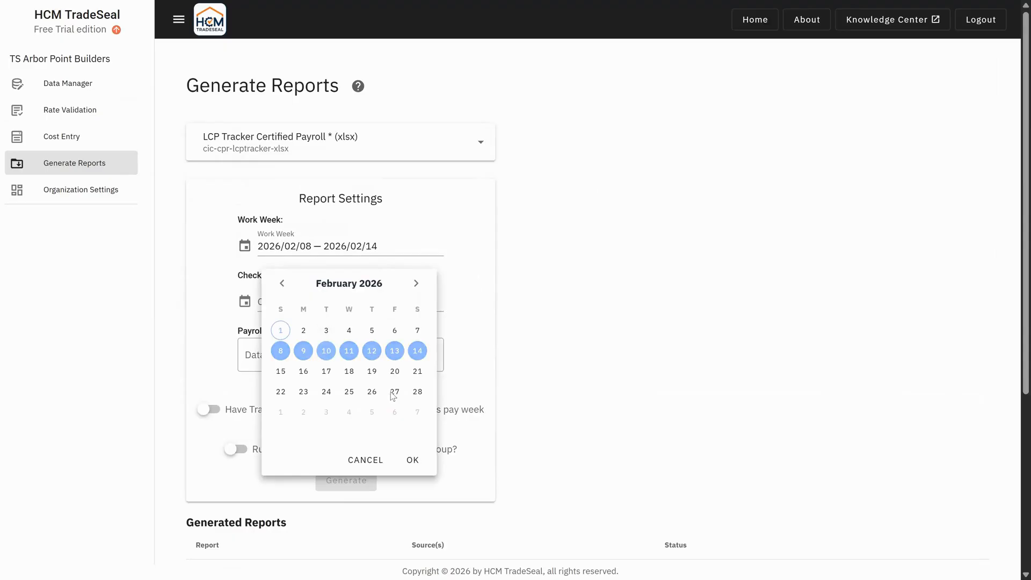
{"action": "left_click", "coordinate": [414, 461]}
{"action": "left_click", "coordinate": [329, 309]}
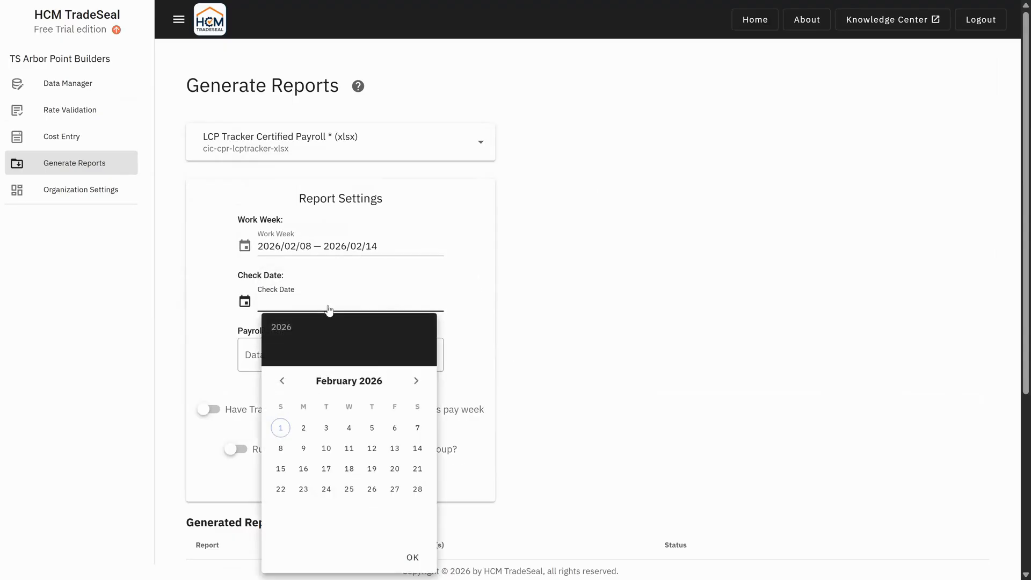
{"action": "left_click", "coordinate": [349, 468]}
{"action": "left_click", "coordinate": [412, 557]}
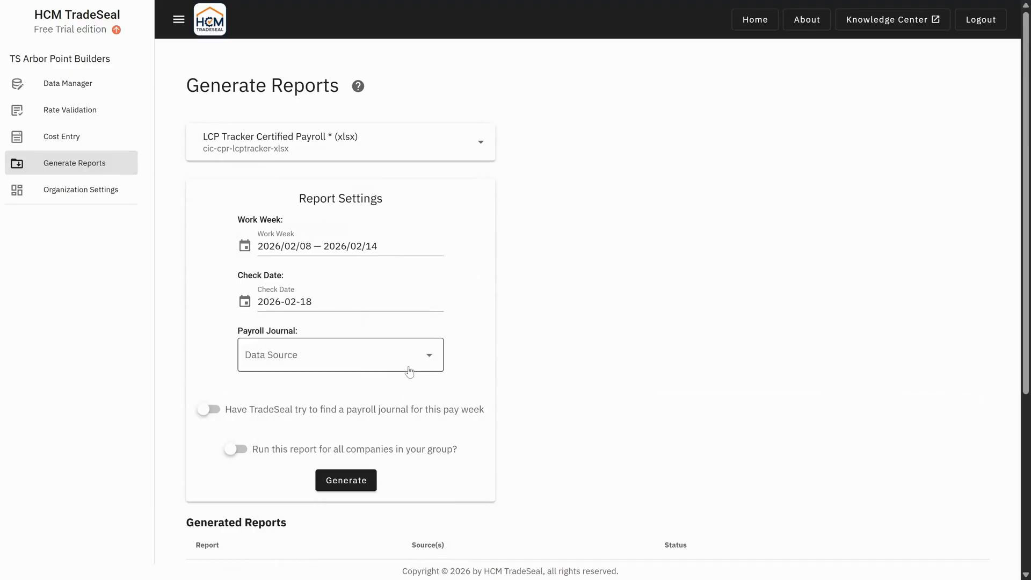
Step: Generate the LCP Tracker certified payroll report and review its generation log
{"action": "scroll", "coordinate": [571, 357], "scroll_direction": "down", "scroll_amount": 5}
{"action": "left_click", "coordinate": [345, 216]}
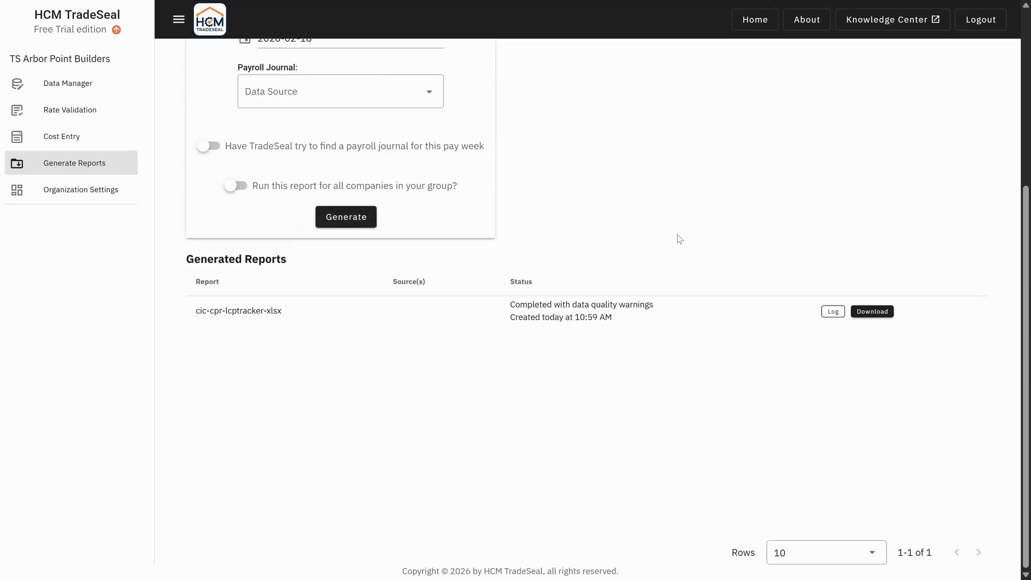
{"action": "left_click", "coordinate": [839, 311]}
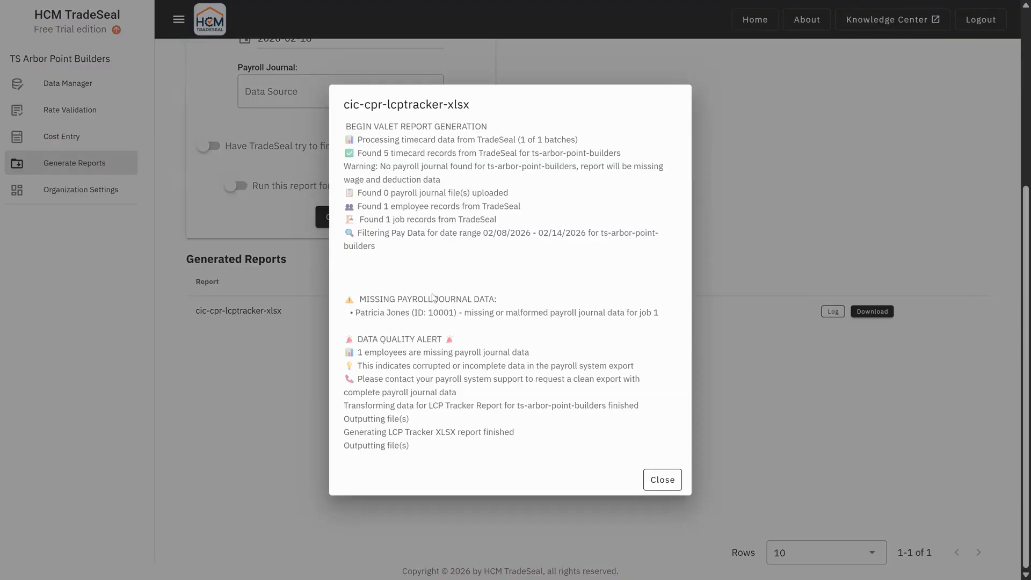
{"action": "left_click", "coordinate": [838, 206]}
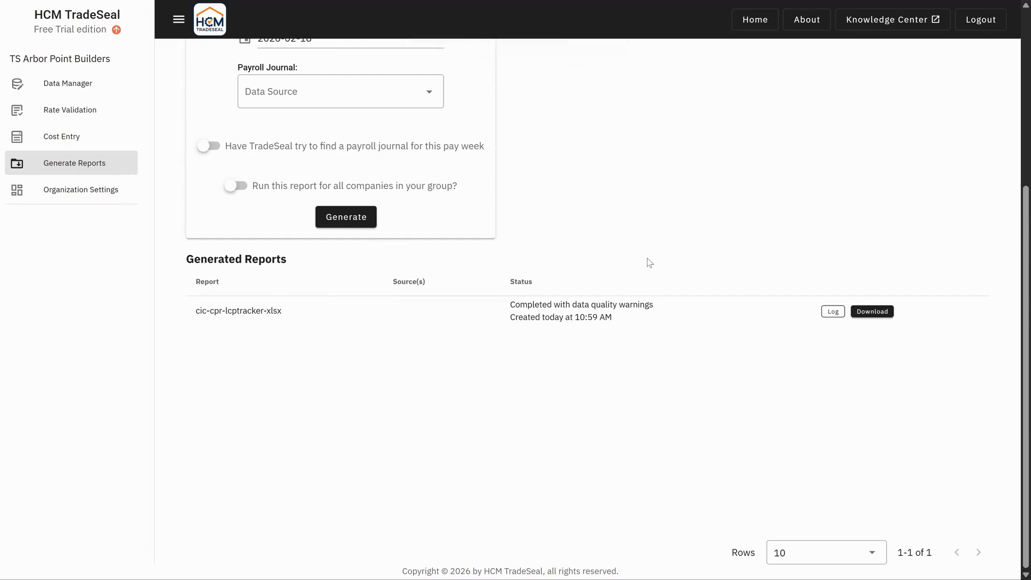
Step: Switch to Excel to view the generated LCP Tracker workbook and dismiss the Protected View notice
{"action": "key", "text": "alt+Tab"}
{"action": "key", "text": "alt+Tab"}
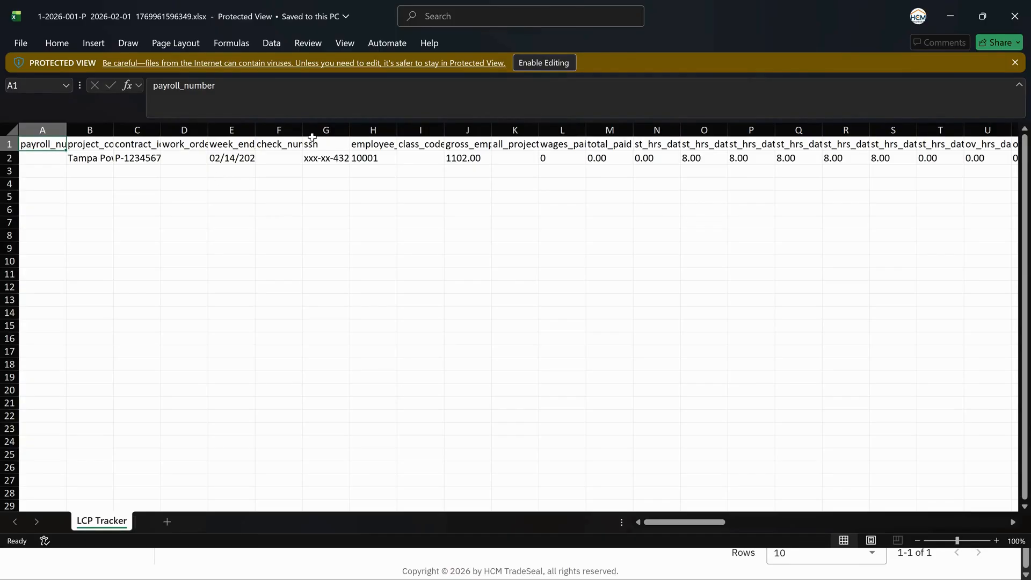
{"action": "left_click", "coordinate": [1015, 63]}
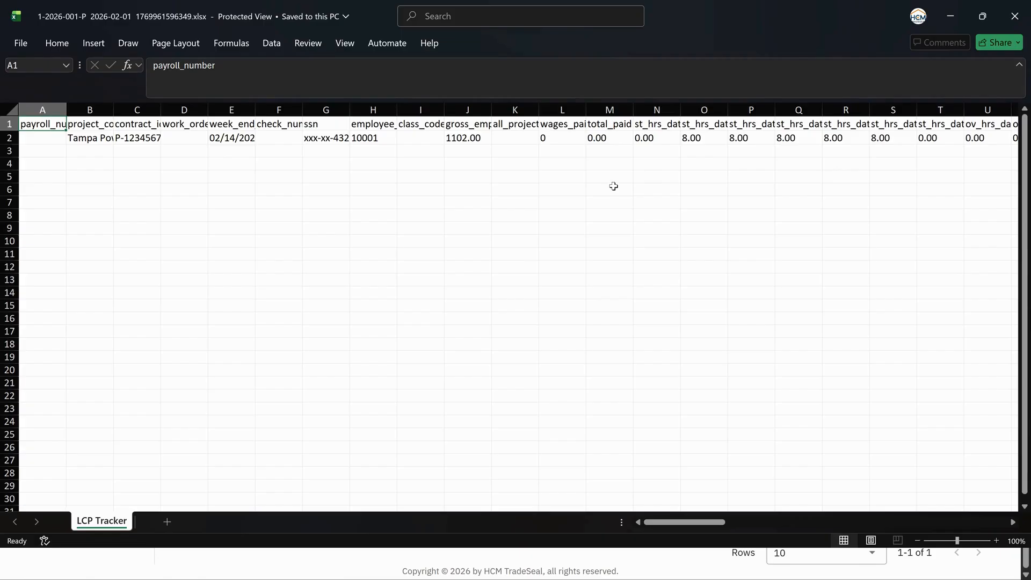
Step: Check the gross pay and straight-time hours headers and fit all columns to their contents
{"action": "left_click", "coordinate": [471, 127]}
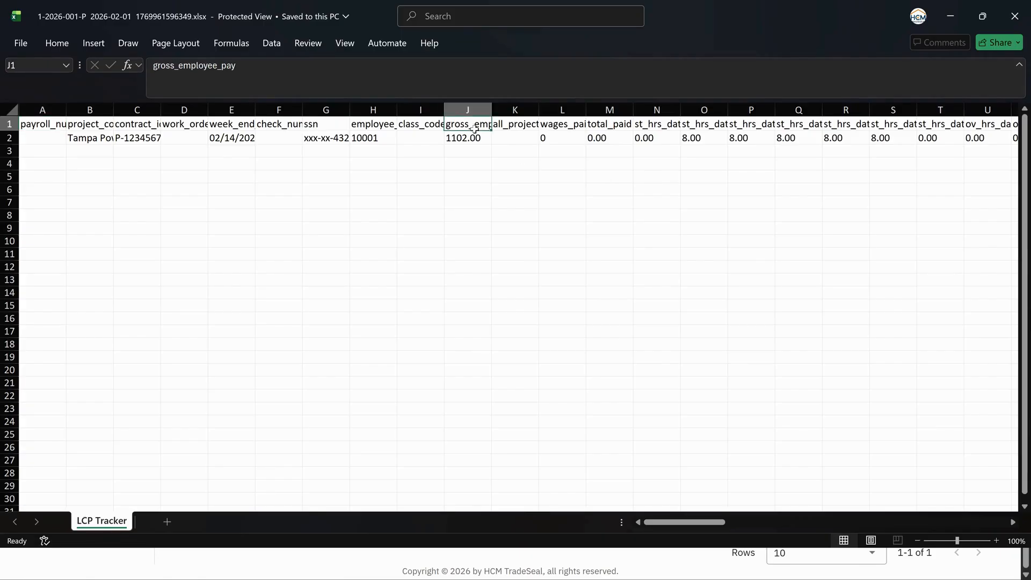
{"action": "left_click", "coordinate": [616, 137]}
{"action": "left_click", "coordinate": [660, 126]}
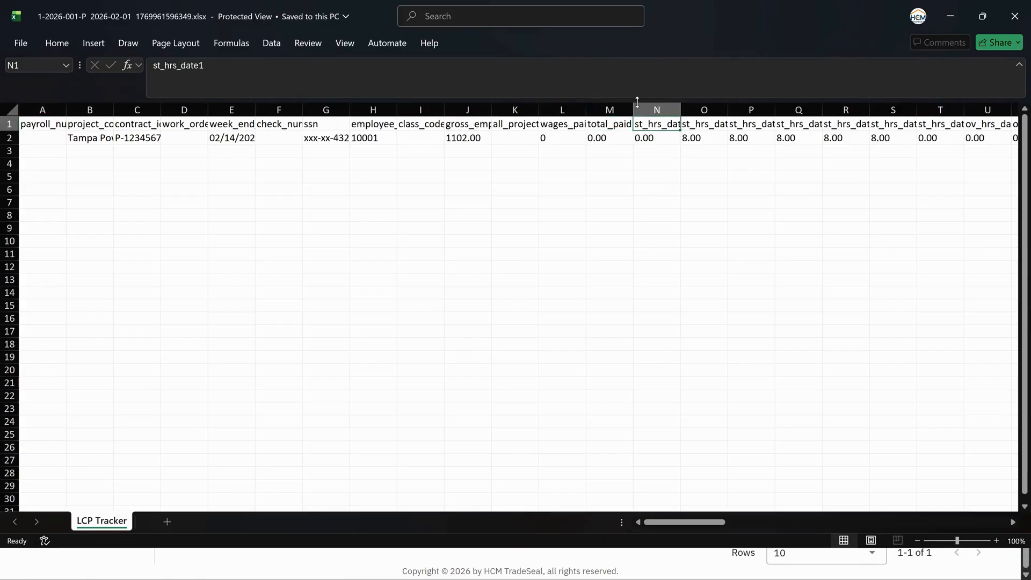
{"action": "left_click", "coordinate": [522, 161]}
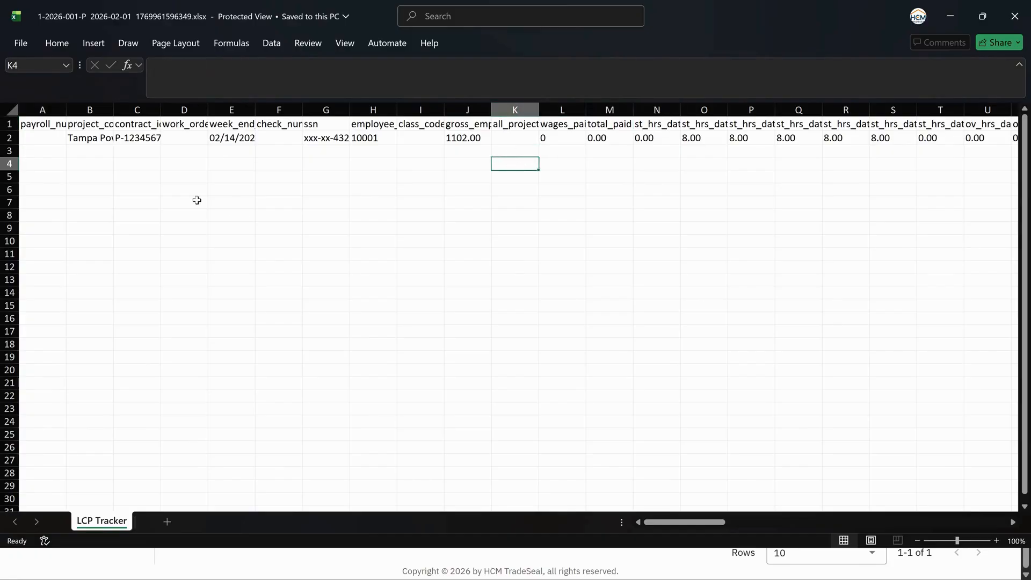
{"action": "left_click", "coordinate": [9, 110]}
{"action": "double_click", "coordinate": [114, 110]}
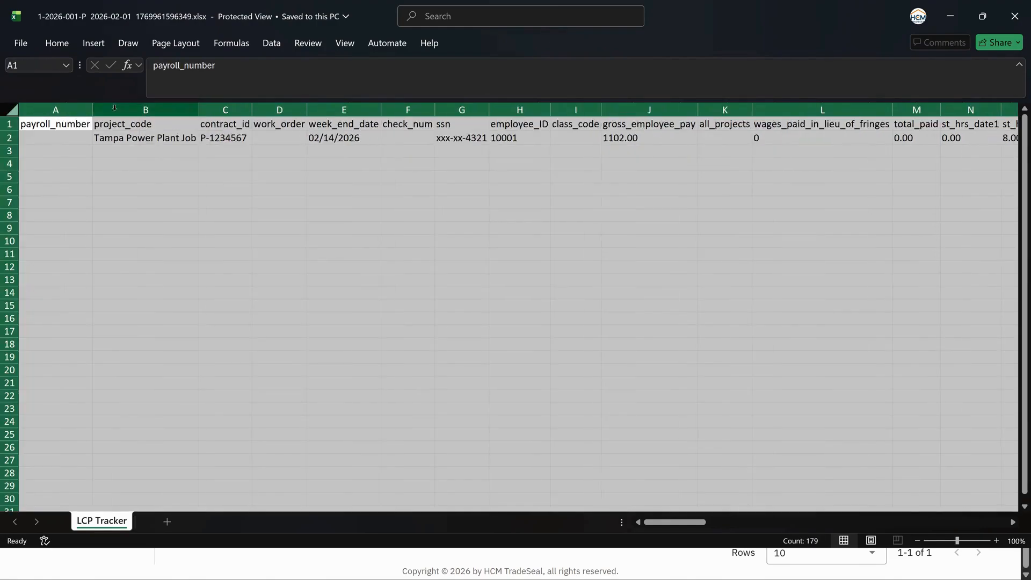
Step: Examine the employee row's project code, contract ID, week end date, SSN, employee ID and gross pay values
{"action": "left_click", "coordinate": [150, 149]}
{"action": "left_click", "coordinate": [149, 138]}
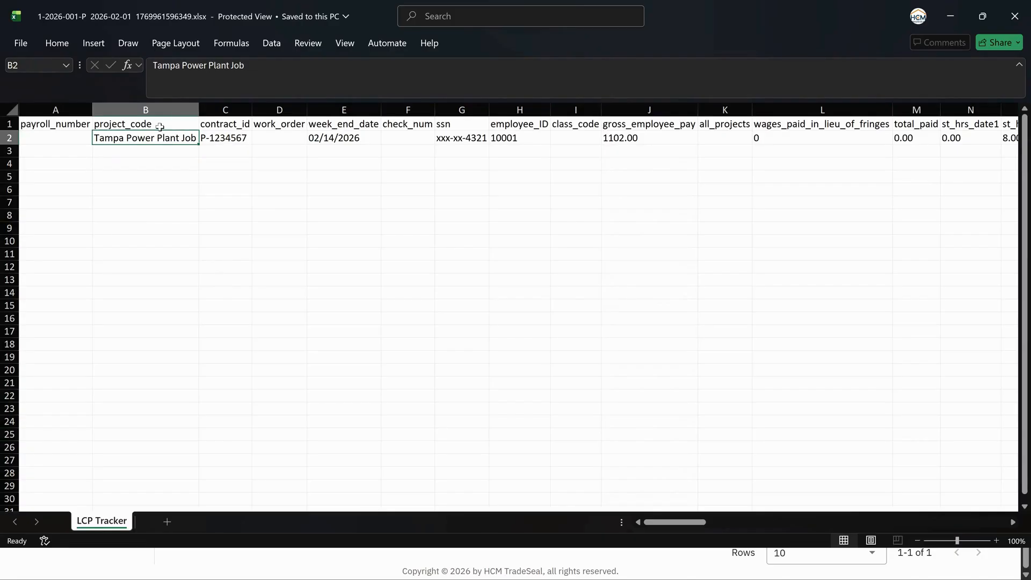
{"action": "left_click", "coordinate": [224, 138]}
{"action": "left_click", "coordinate": [349, 138]}
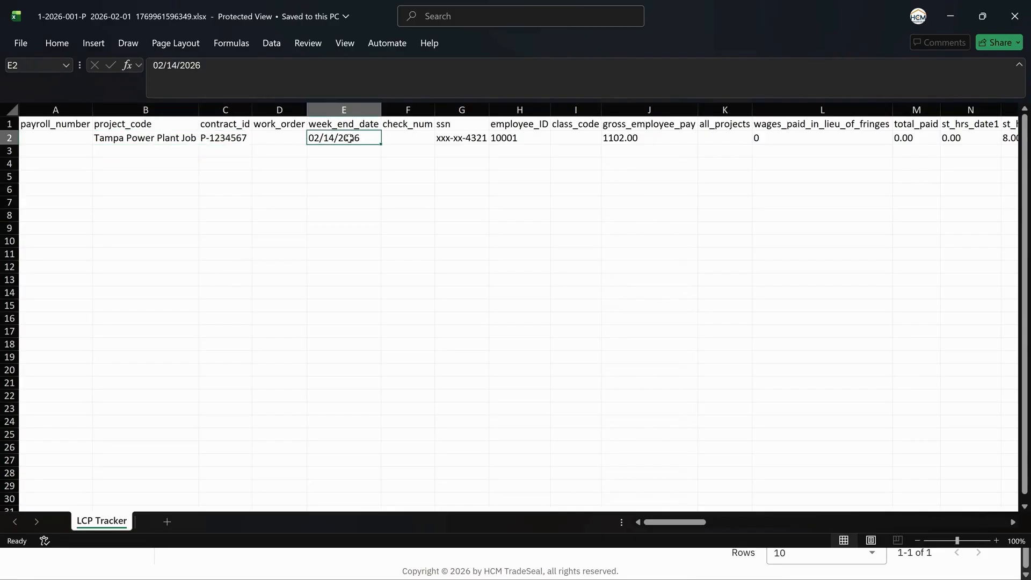
{"action": "left_click", "coordinate": [447, 140]}
{"action": "left_click", "coordinate": [513, 141]}
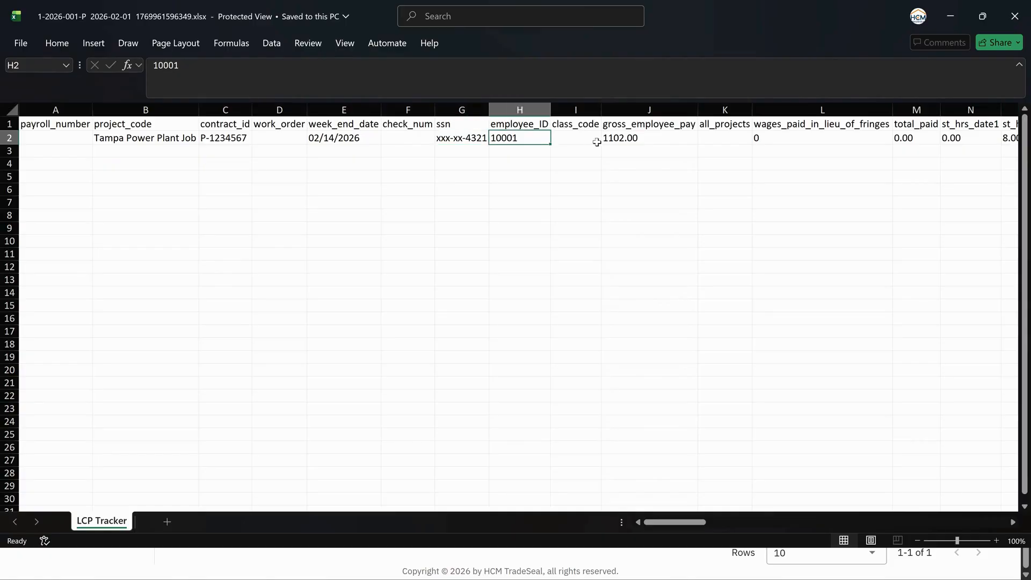
{"action": "left_click", "coordinate": [621, 140]}
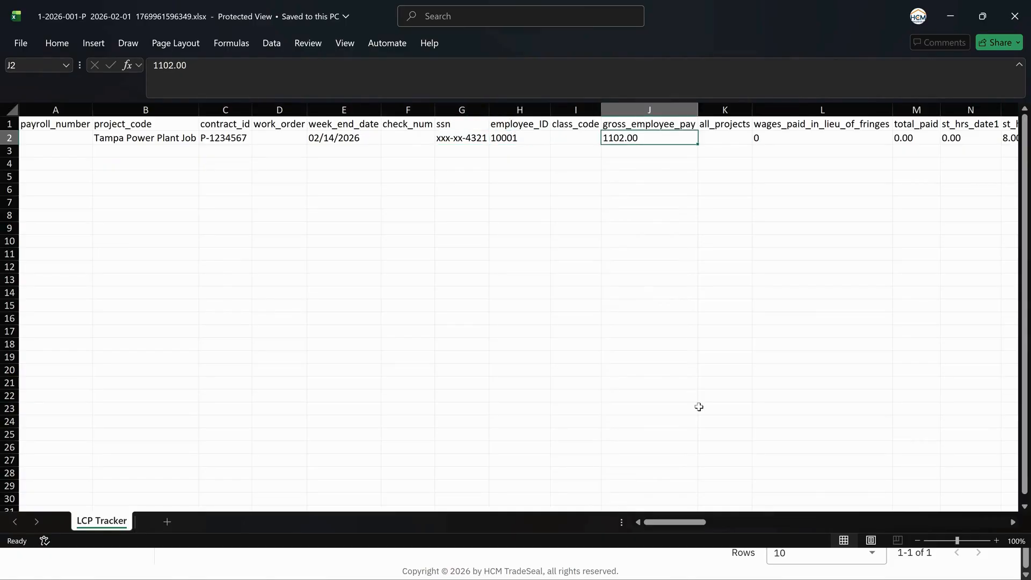
Step: Examine the all_projects column next to gross_employee_pay and its value in the employee row
{"action": "left_click_drag", "start_coordinate": [691, 523], "coordinate": [707, 525]}
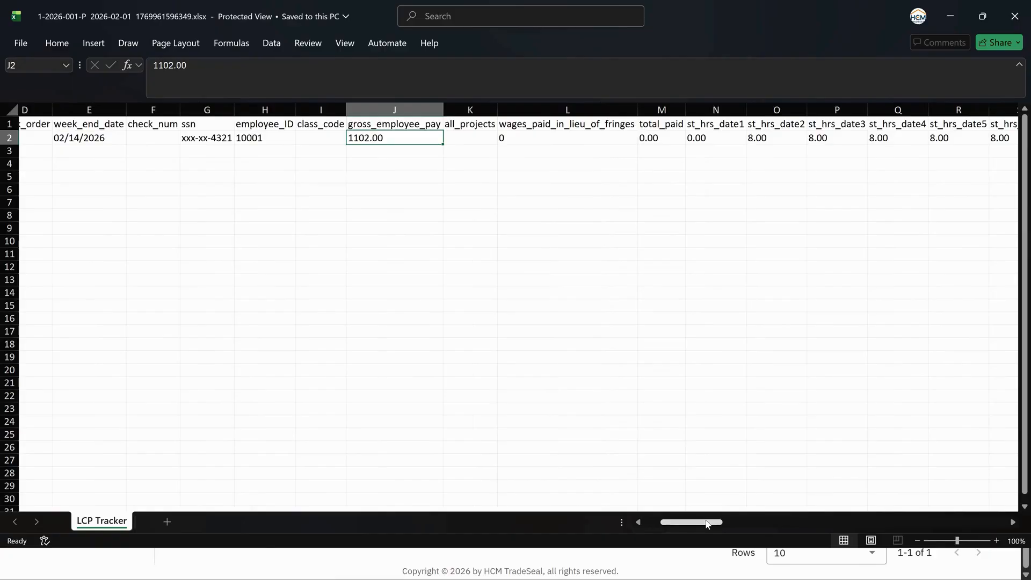
{"action": "left_click", "coordinate": [471, 122]}
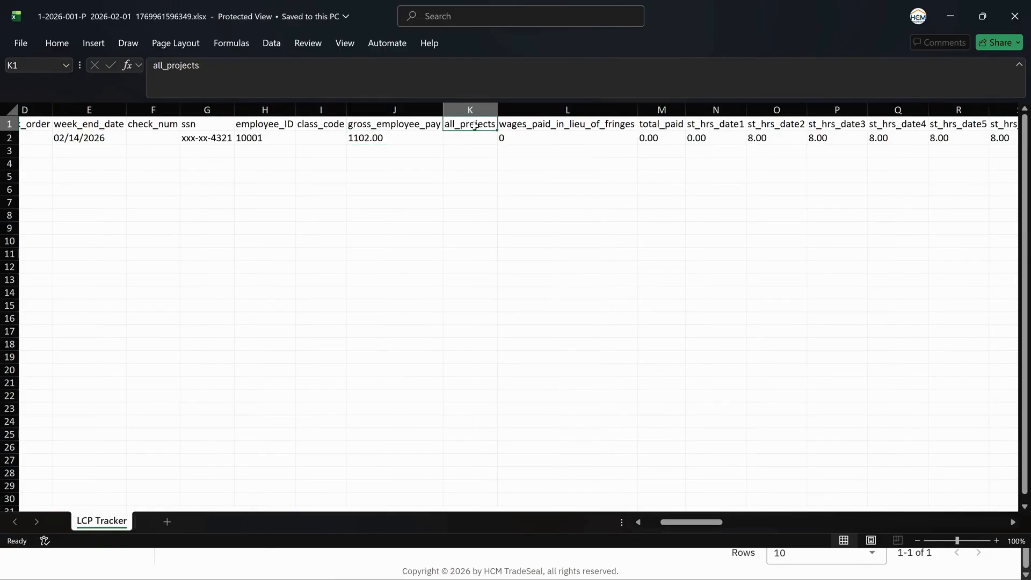
{"action": "left_click", "coordinate": [477, 138]}
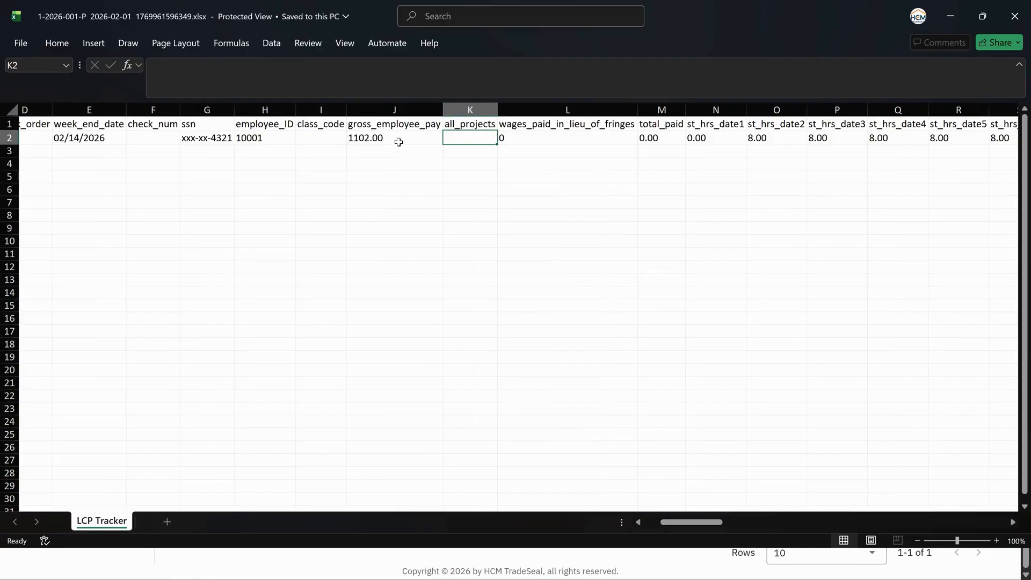
{"action": "left_click", "coordinate": [461, 124]}
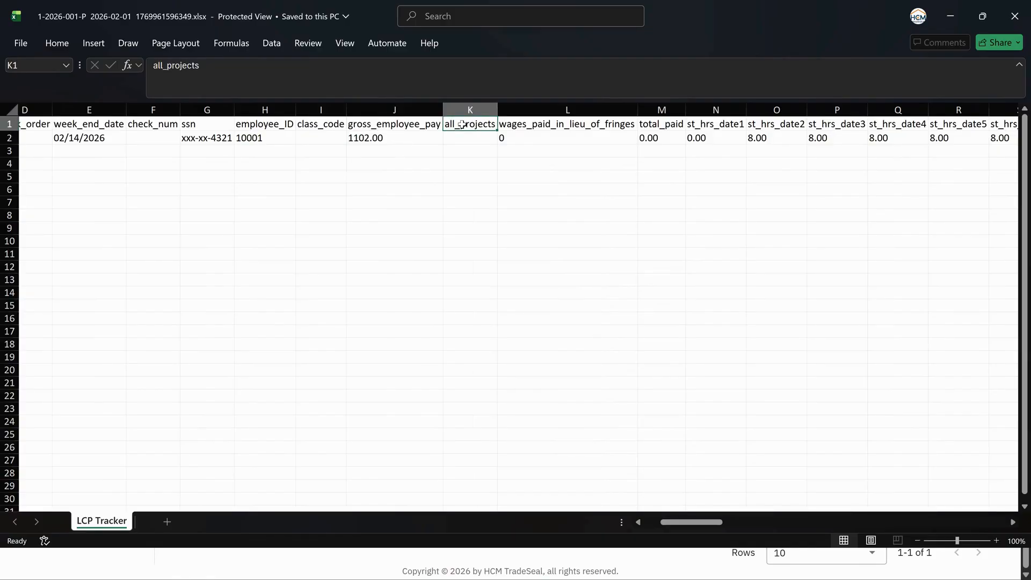
{"action": "key", "text": "Down"}
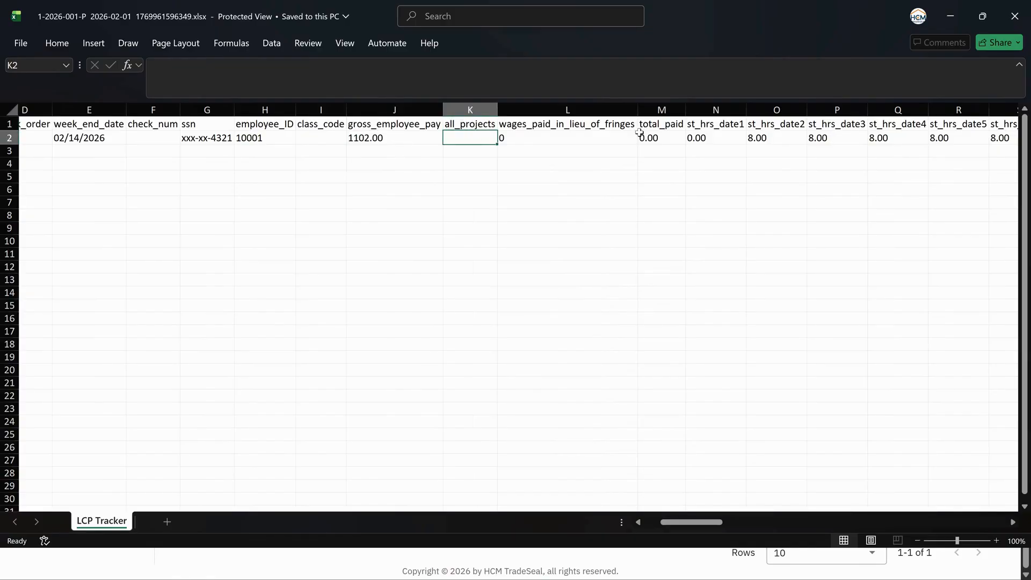
Step: Step through the employee row from the st_hrs_date2 column to dts_sdi to examine the hours, fringe and tax fields
{"action": "left_click", "coordinate": [759, 137]}
{"action": "key", "text": "Right"}
{"action": "key", "text": "Right"}
{"action": "key", "text": "Right"}
{"action": "key", "text": "Right"}
{"action": "key", "text": "Right"}
{"action": "key", "text": "Right"}
{"action": "key", "text": "Right"}
{"action": "key", "text": "Right"}
{"action": "key", "text": "Right"}
{"action": "key", "text": "Right"}
{"action": "key", "text": "Right"}
{"action": "key", "text": "Right"}
{"action": "key", "text": "Right"}
{"action": "key", "text": "Right"}
{"action": "key", "text": "Right"}
{"action": "key", "text": "Right"}
{"action": "key", "text": "Right"}
{"action": "key", "text": "Right"}
{"action": "key", "text": "Right"}
{"action": "key", "text": "Right"}
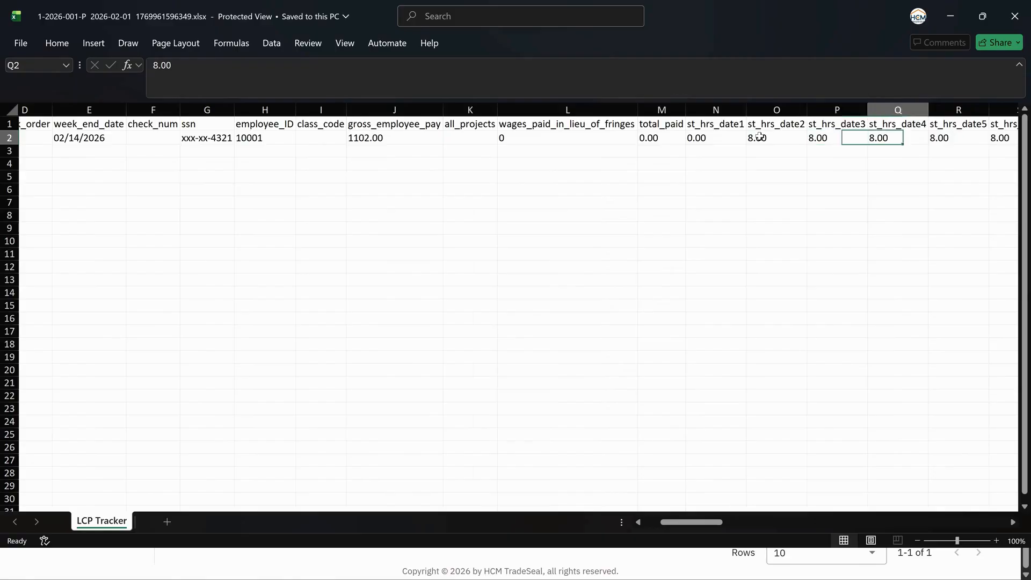
{"action": "key", "text": "Right"}
{"action": "key", "text": "Right"}
{"action": "key", "text": "Right"}
{"action": "key", "text": "Right"}
{"action": "key", "text": "Right"}
{"action": "key", "text": "Right"}
{"action": "key", "text": "Right"}
{"action": "key", "text": "Right"}
{"action": "key", "text": "Right"}
{"action": "key", "text": "Right"}
{"action": "key", "text": "Right"}
{"action": "key", "text": "Right"}
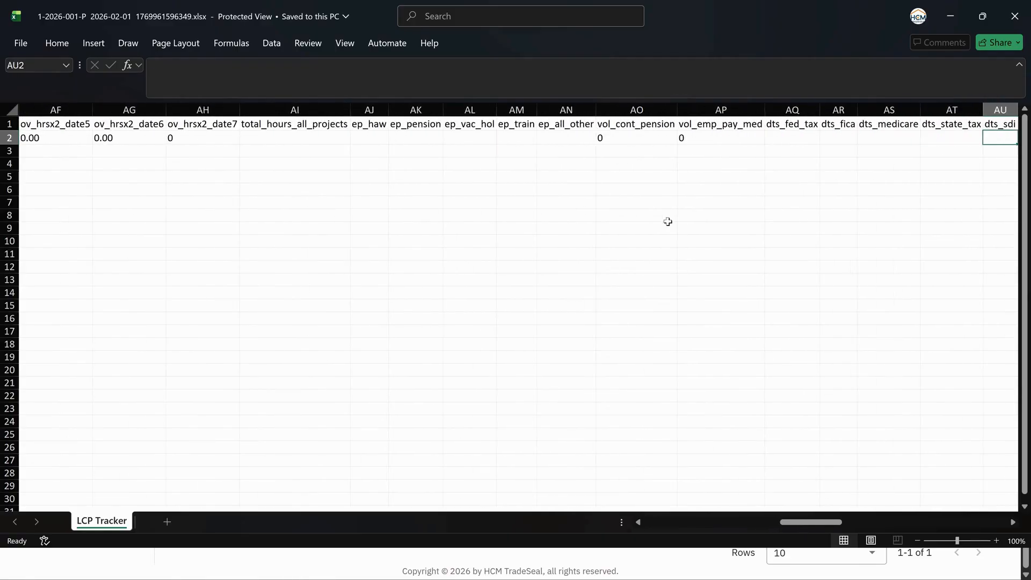
Step: Switch back to HCM TradeSeal and revisit the jobs list and WageFinder from the home page
{"action": "left_click", "coordinate": [550, 564]}
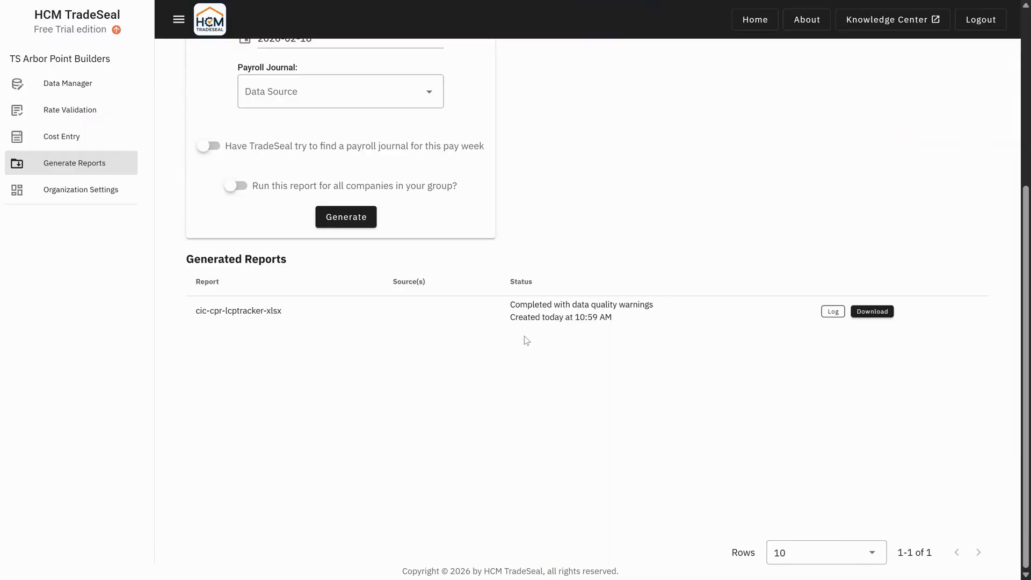
{"action": "scroll", "coordinate": [147, 280], "scroll_direction": "up", "scroll_amount": 5}
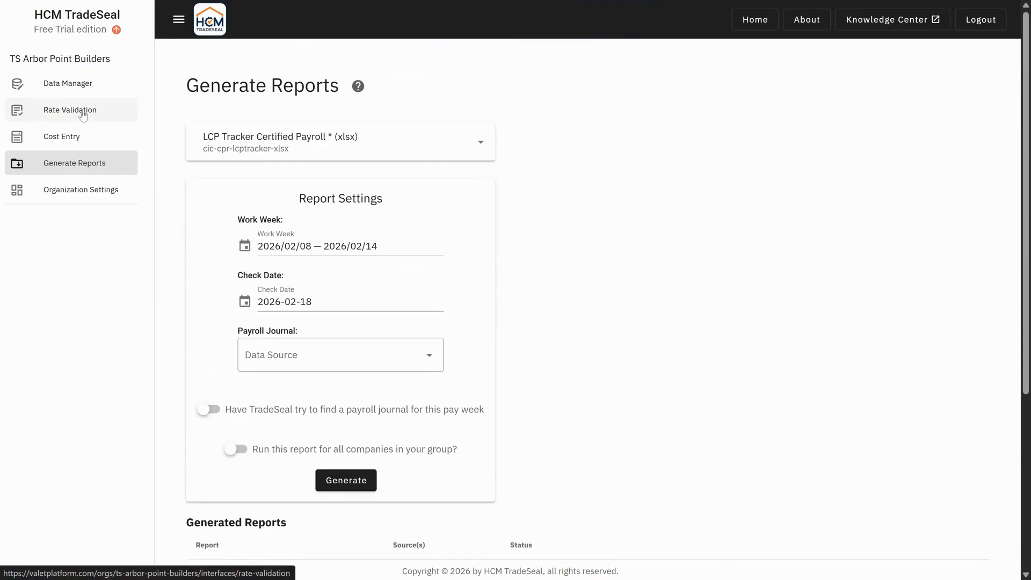
{"action": "left_click", "coordinate": [755, 19]}
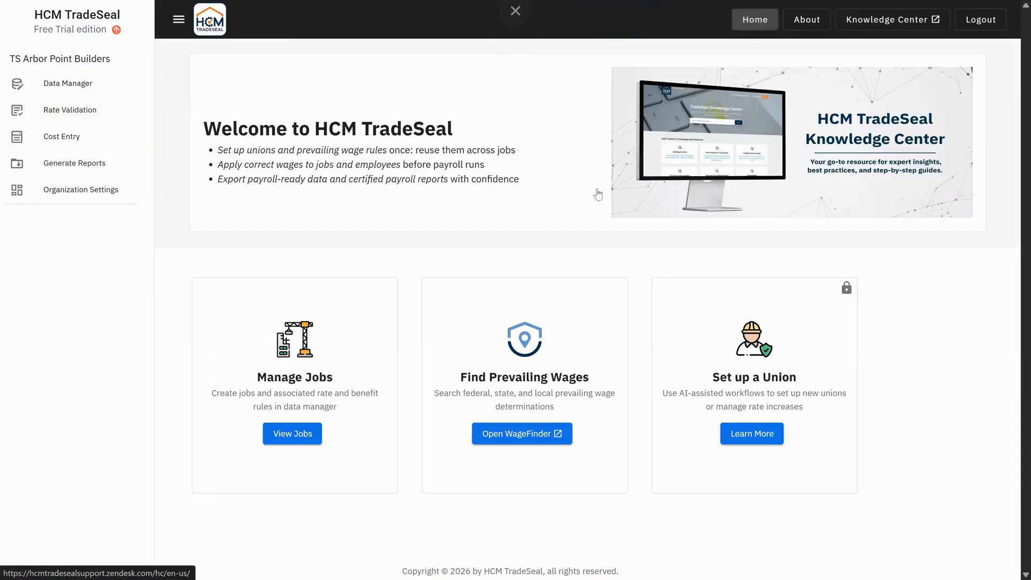
{"action": "left_click", "coordinate": [296, 437]}
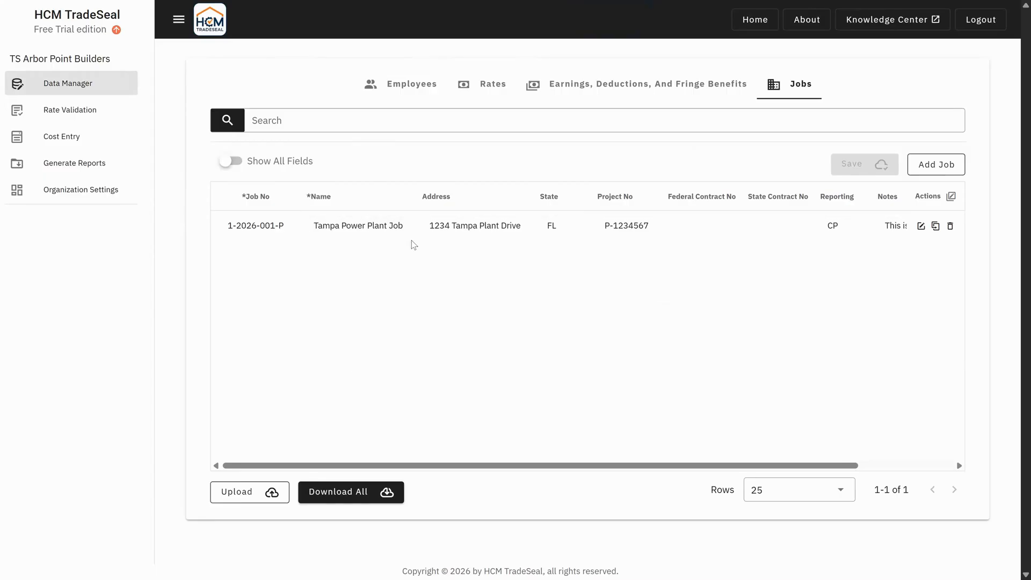
{"action": "left_click", "coordinate": [754, 19]}
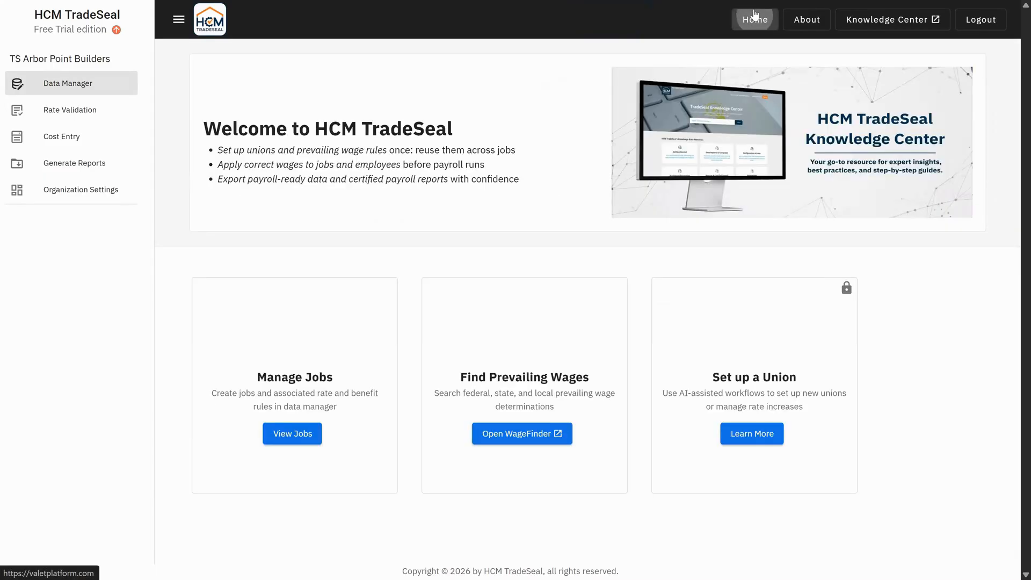
{"action": "left_click", "coordinate": [494, 435]}
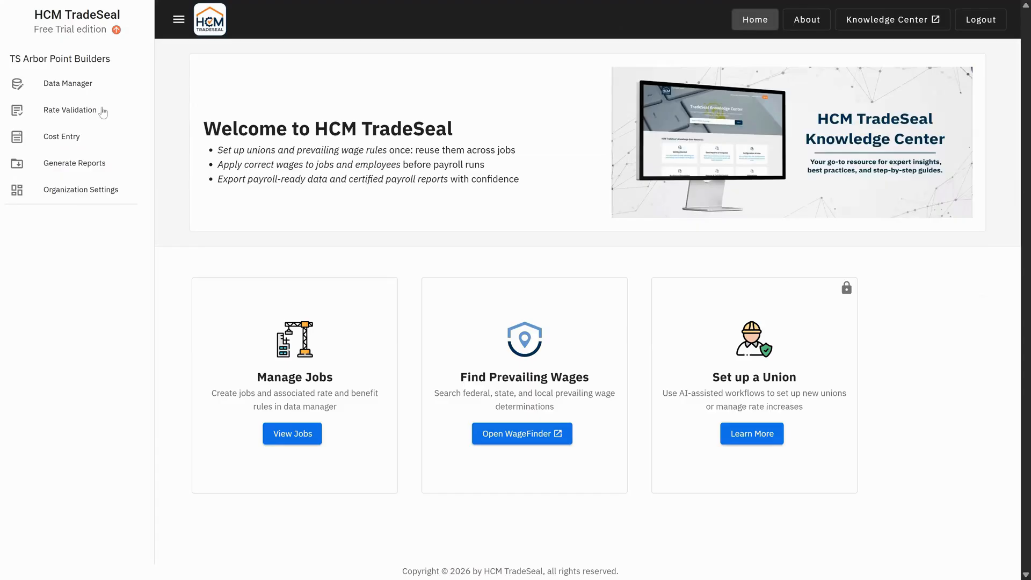
Step: Review the employee list in the data manager and the employee's week 6 timecard in cost entry
{"action": "left_click", "coordinate": [83, 86]}
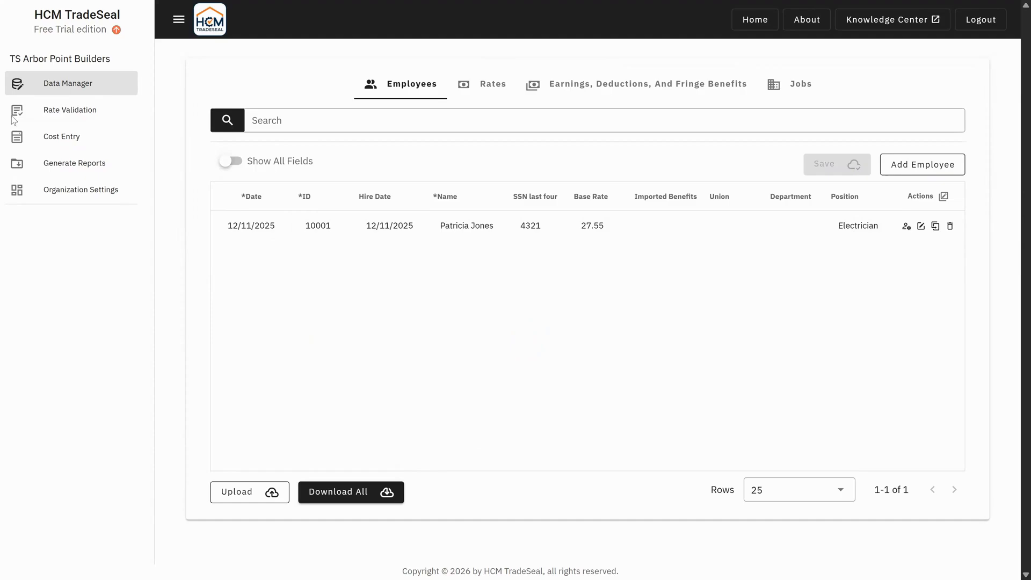
{"action": "left_click", "coordinate": [45, 138]}
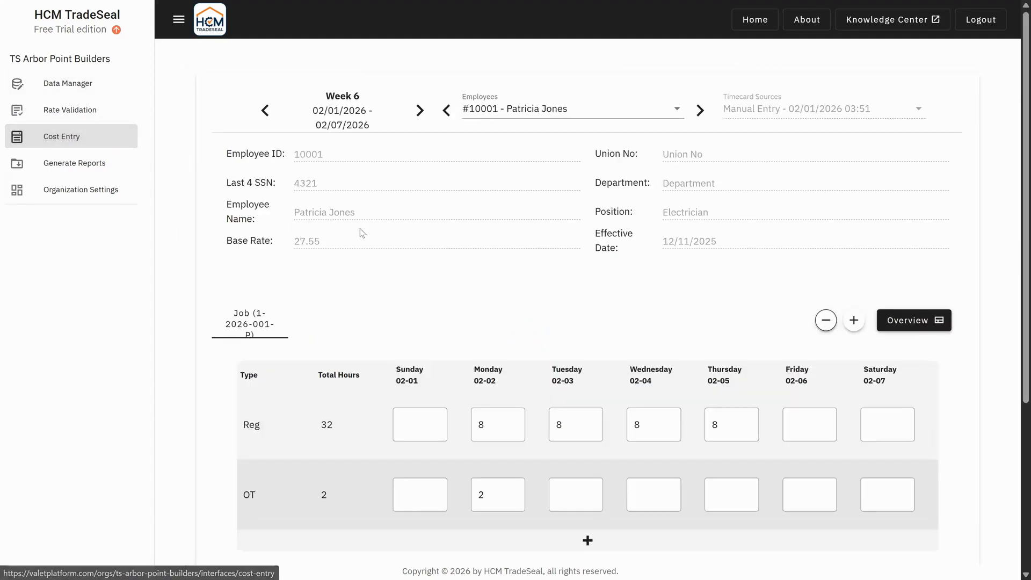
{"action": "scroll", "coordinate": [564, 304], "scroll_direction": "down", "scroll_amount": 4}
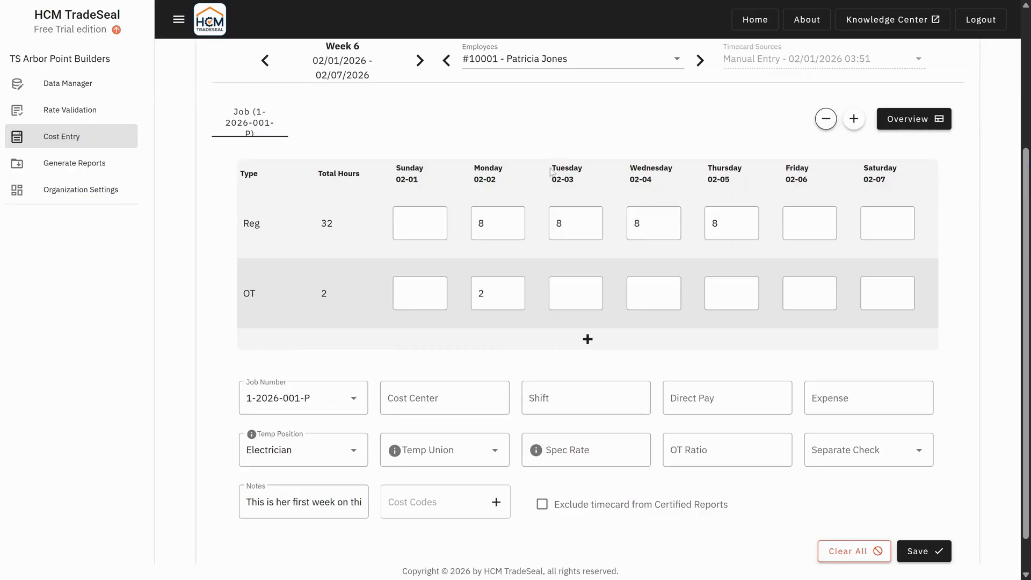
{"action": "scroll", "coordinate": [608, 292], "scroll_direction": "up", "scroll_amount": 1}
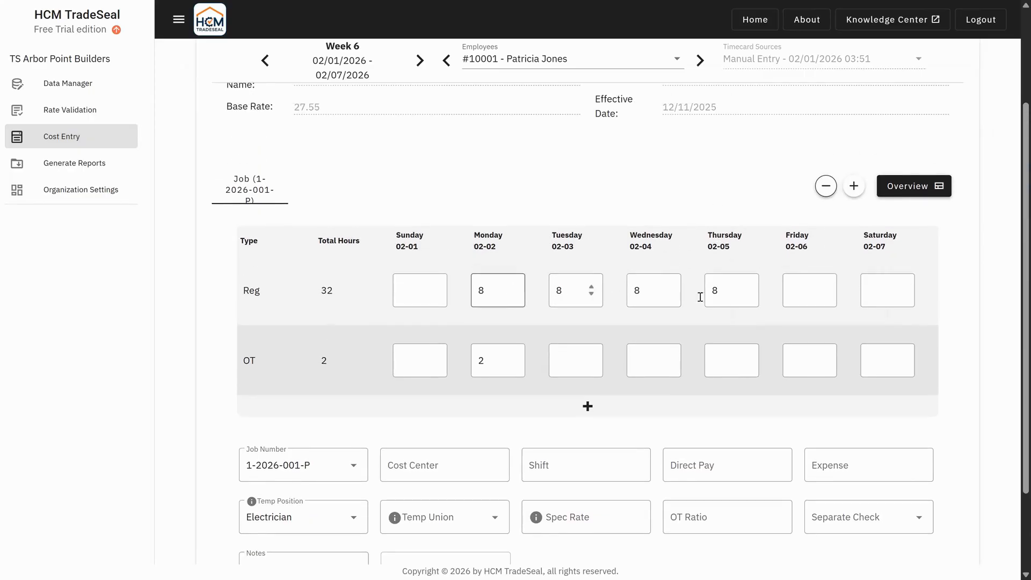
{"action": "scroll", "coordinate": [460, 240], "scroll_direction": "up", "scroll_amount": 2}
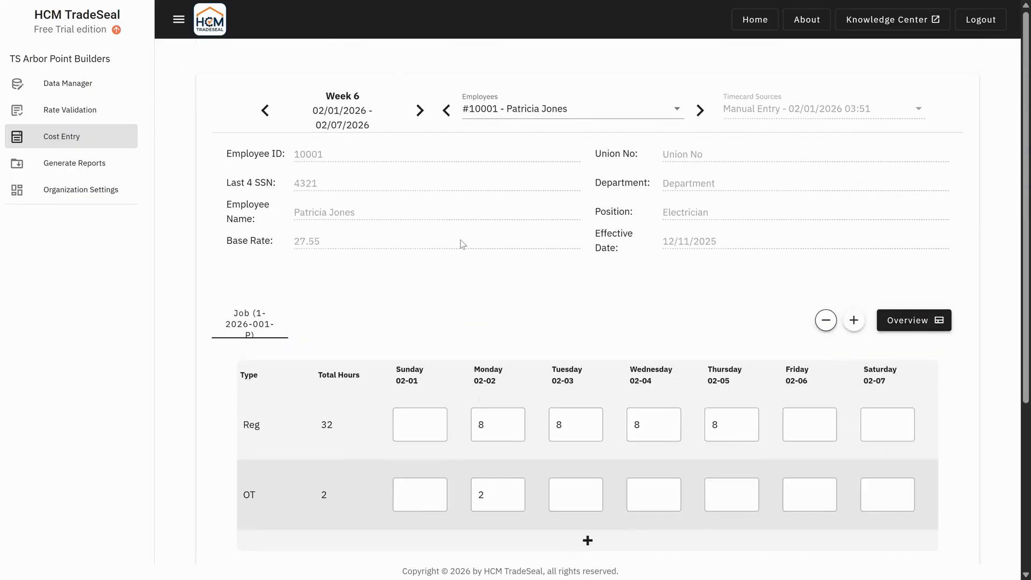
Step: Review the employee's week 7 timecard for 02/08/2026 - 02/14/2026 and its timesheet overview
{"action": "left_click", "coordinate": [420, 110]}
{"action": "scroll", "coordinate": [518, 333], "scroll_direction": "down", "scroll_amount": 1}
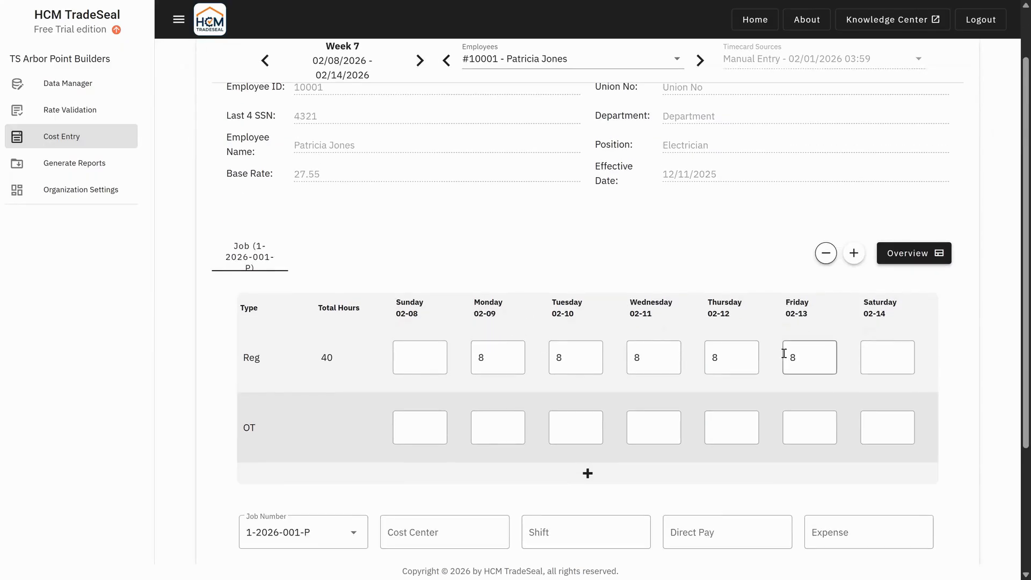
{"action": "left_click", "coordinate": [933, 259]}
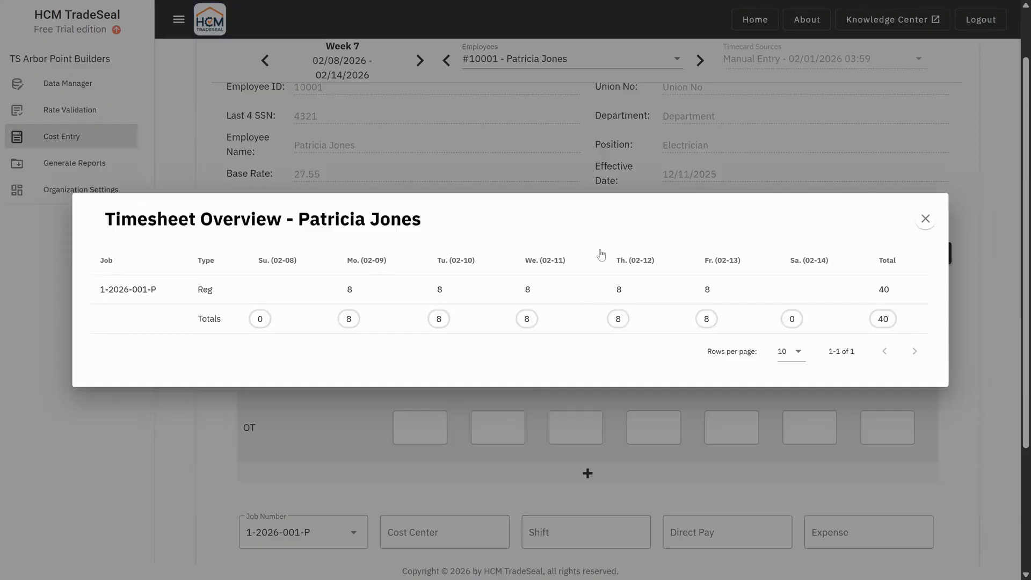
{"action": "left_click", "coordinate": [926, 219]}
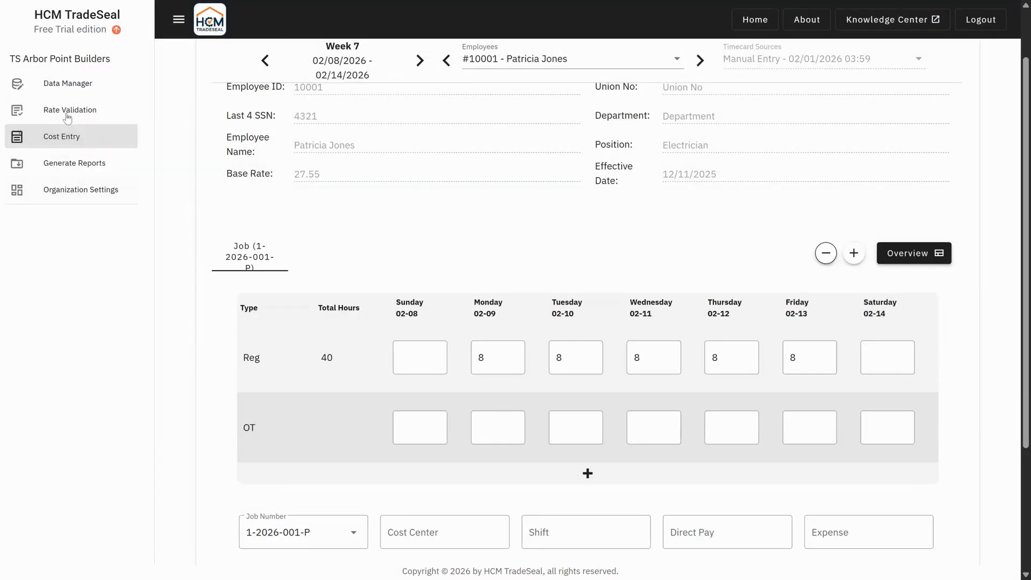
Step: Revisit the rate validation and generated reports pages and return to the home page
{"action": "left_click", "coordinate": [70, 110]}
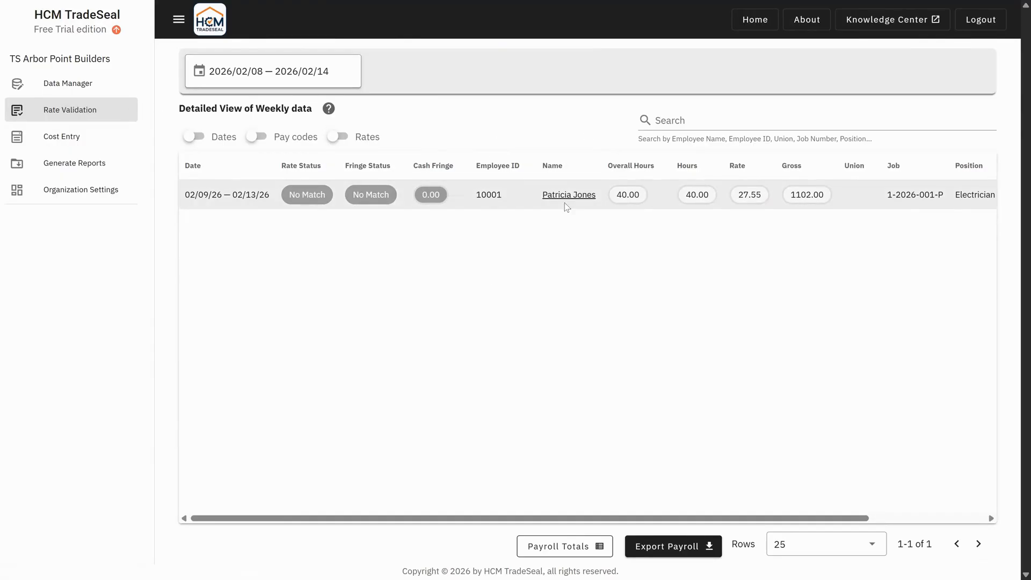
{"action": "left_click", "coordinate": [80, 165]}
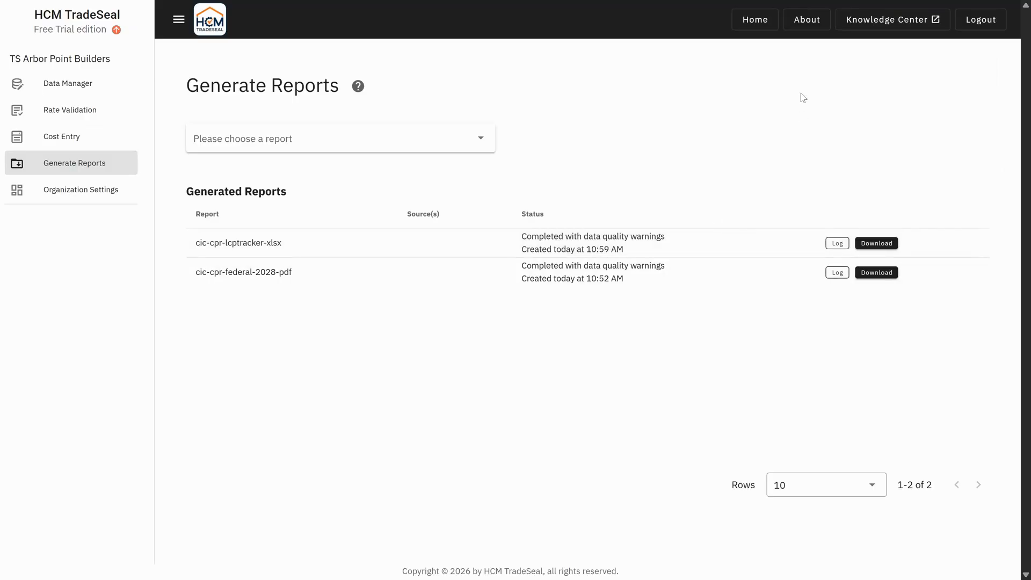
{"action": "left_click", "coordinate": [766, 24]}
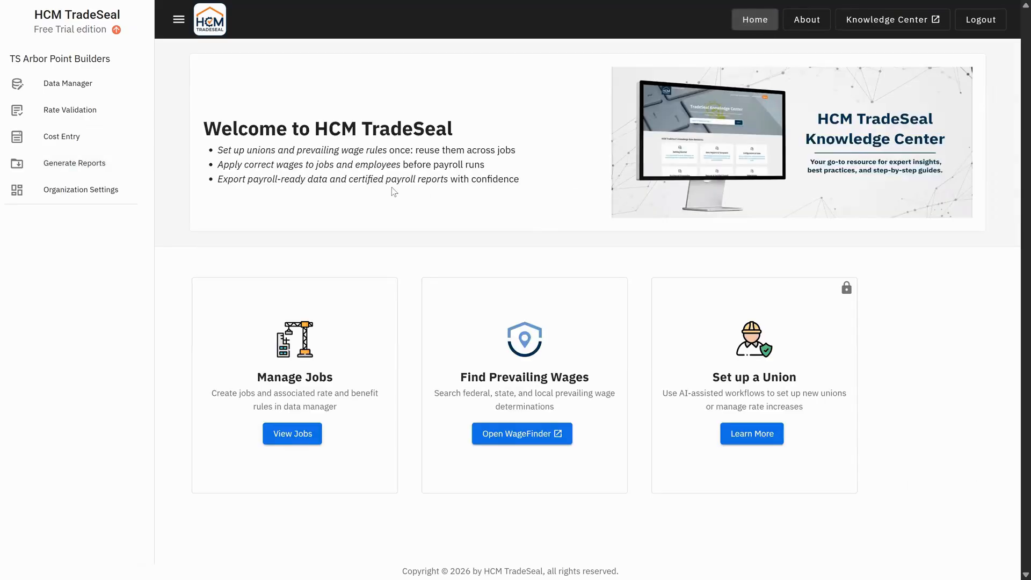